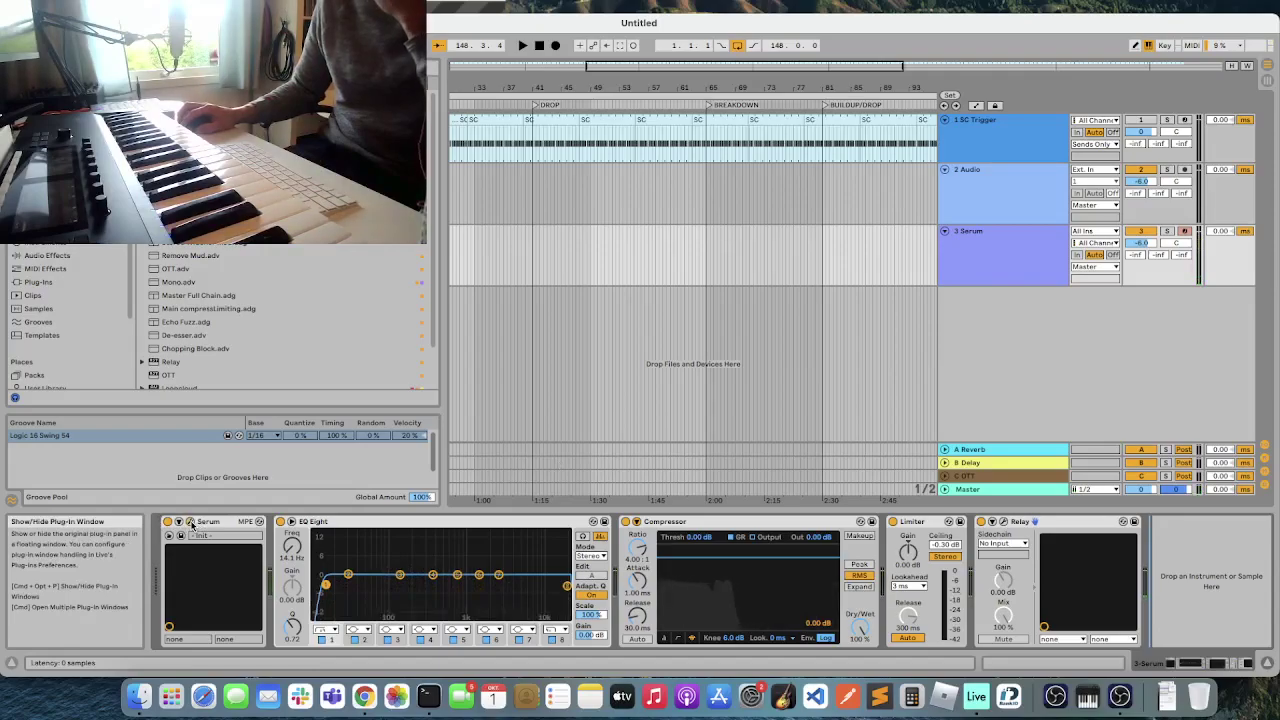
- Open the Serum synth on track 3, set oscillator A's unison to 9 voices and adjust its detune
click(181, 535)
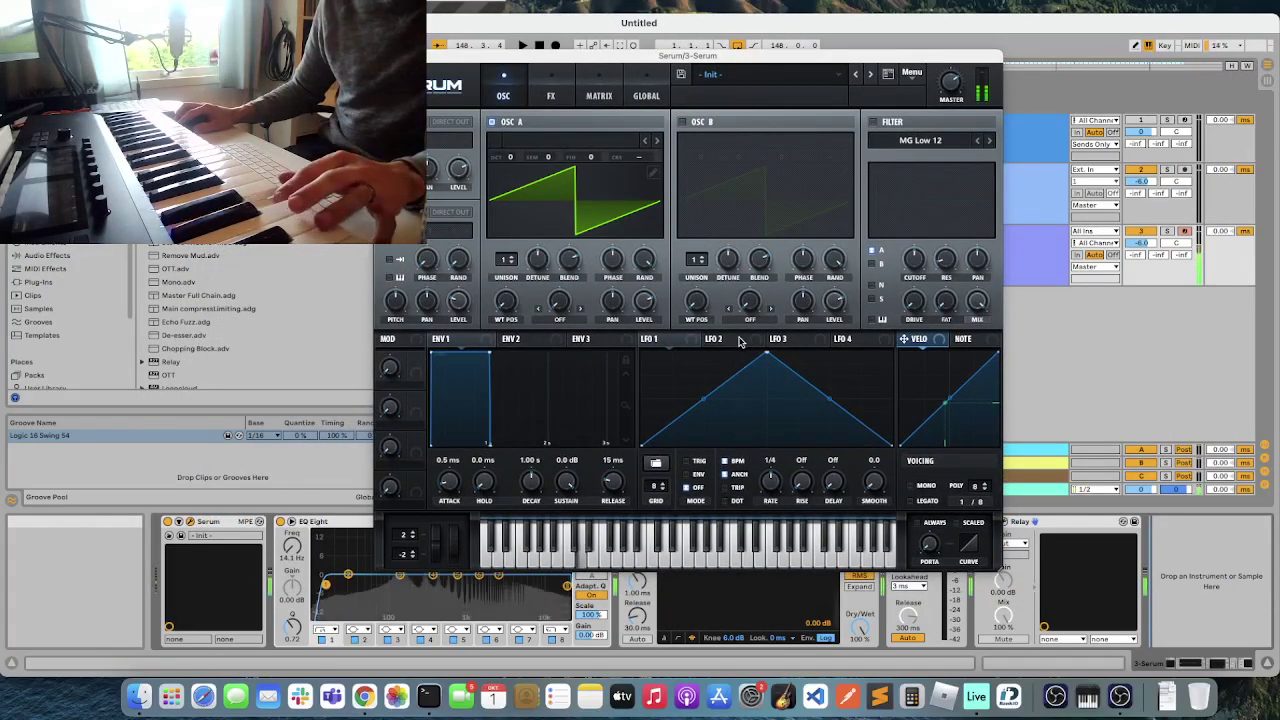
drag(507, 258, 508, 176)
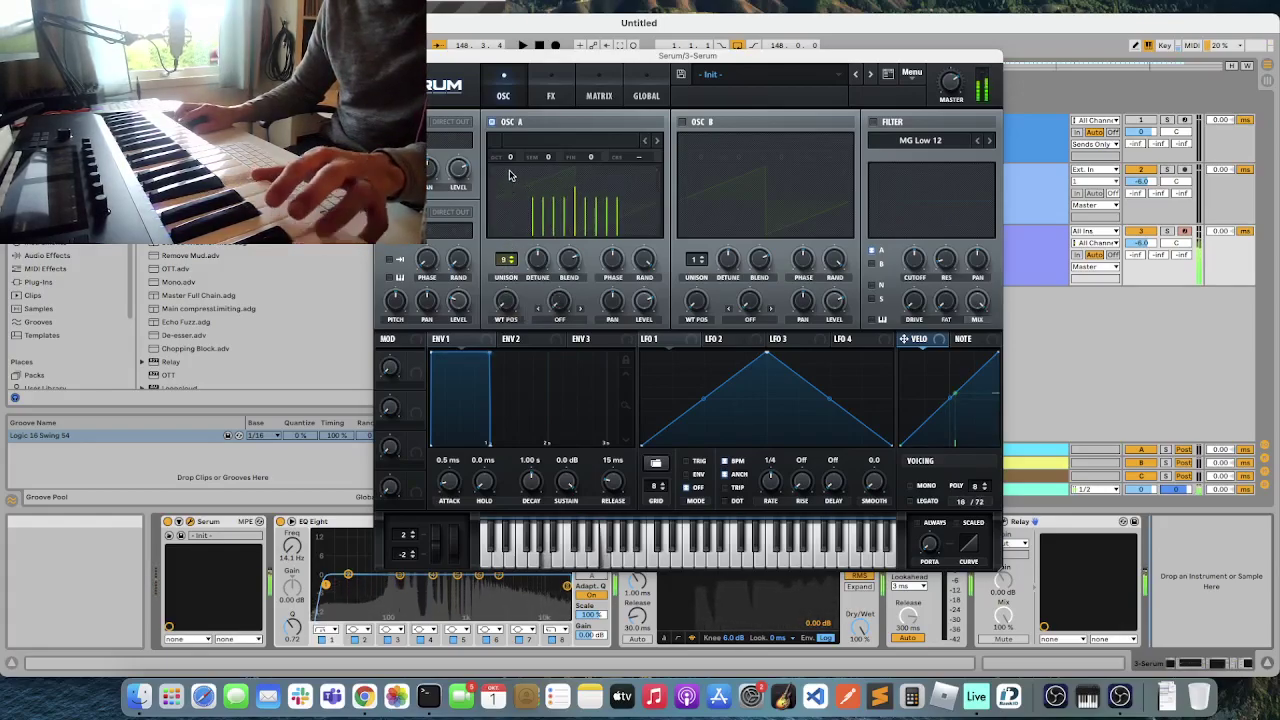
mouse_move(537, 262)
mouse_down()
mouse_move(538, 304)
mouse_move(537, 270)
mouse_up()
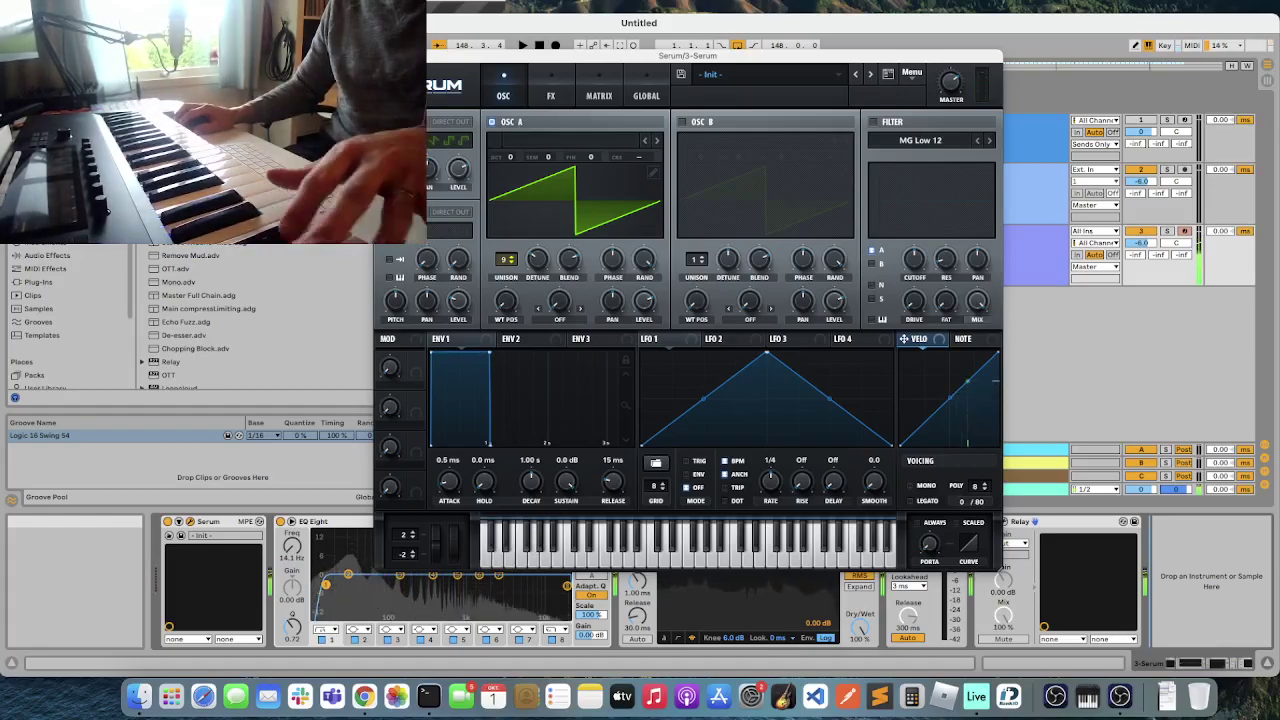
- Capture the just-played MIDI phrase on the Serum track and return playback to the start with the synth window hidden
drag(524, 56, 968, 60)
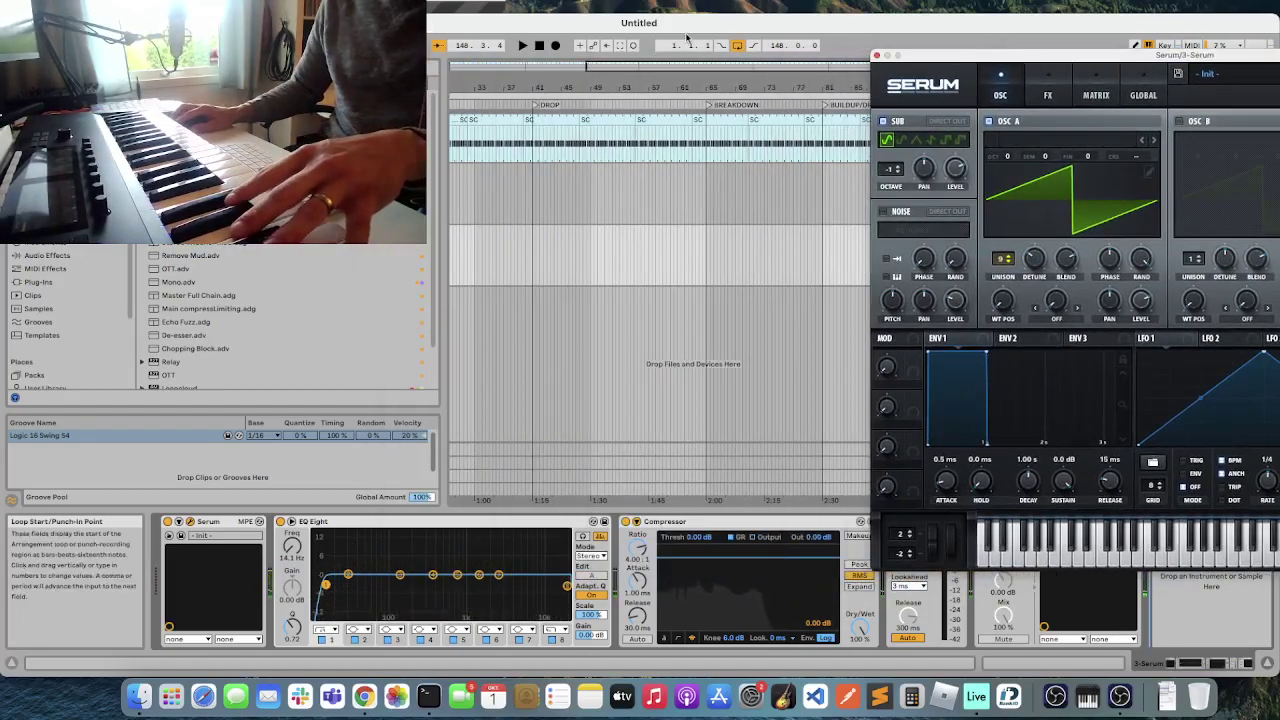
click(619, 48)
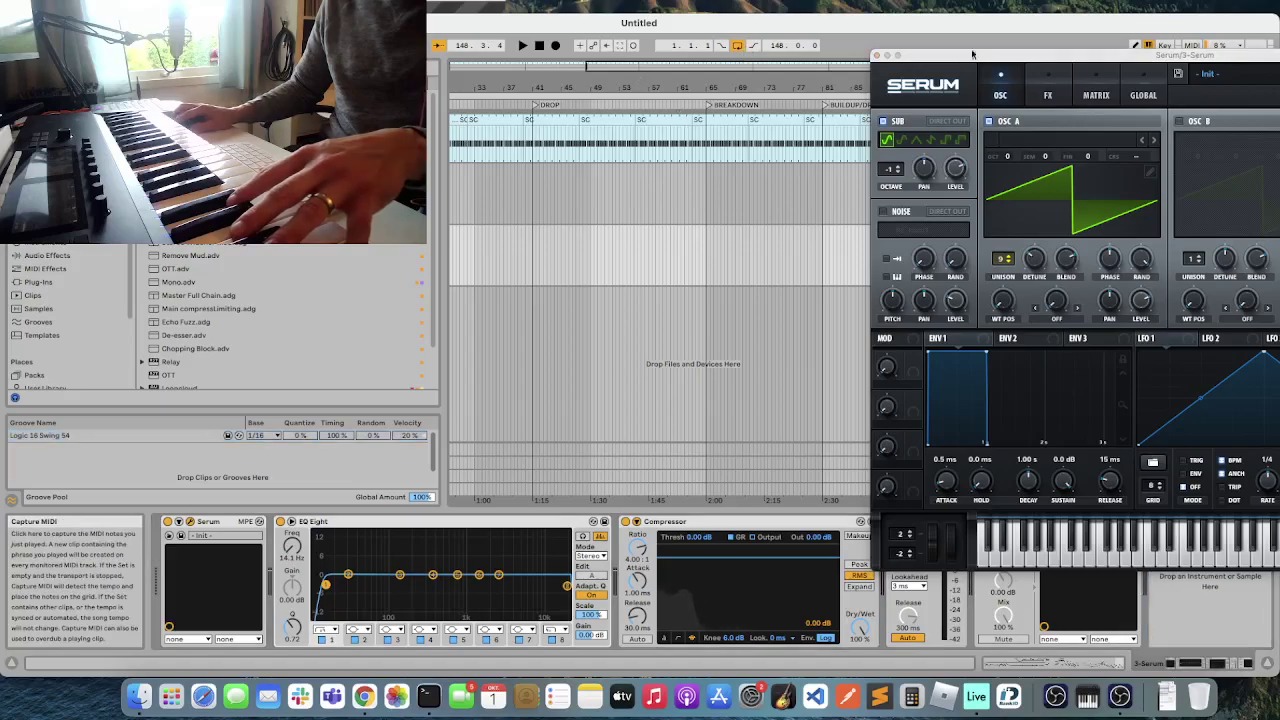
key(super+alt+p)
click(569, 278)
click(508, 263)
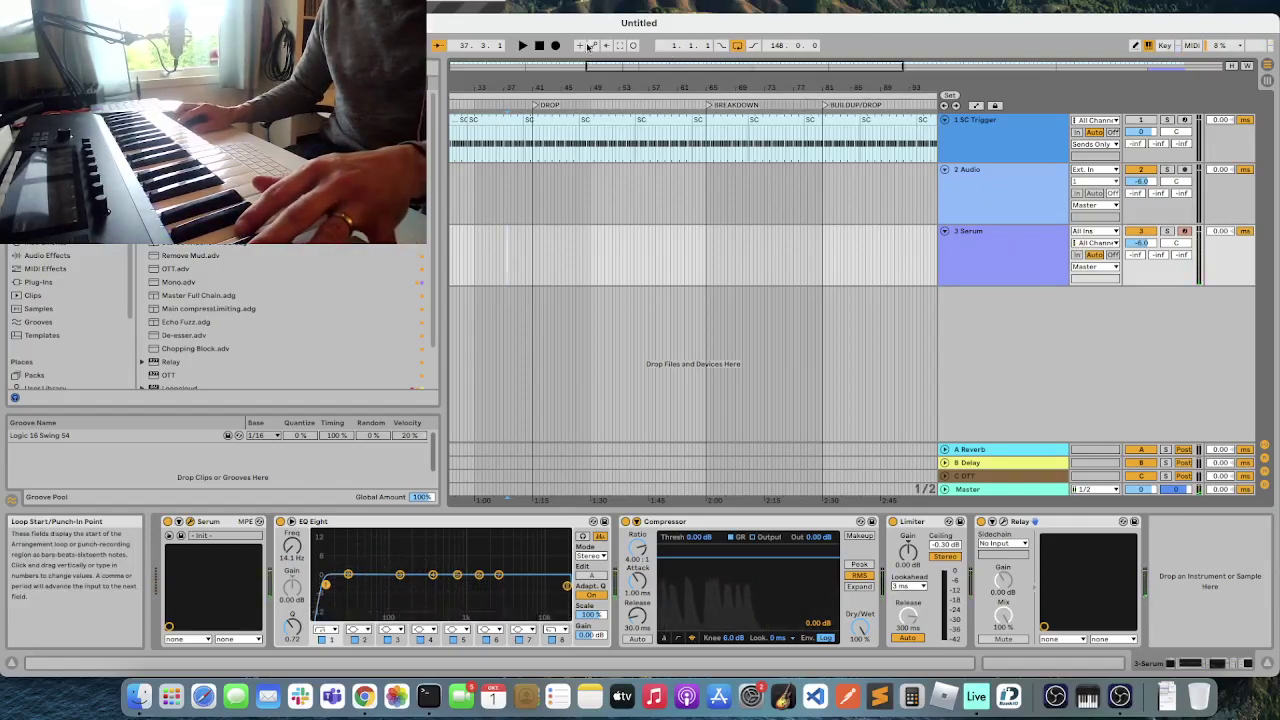
click(539, 46)
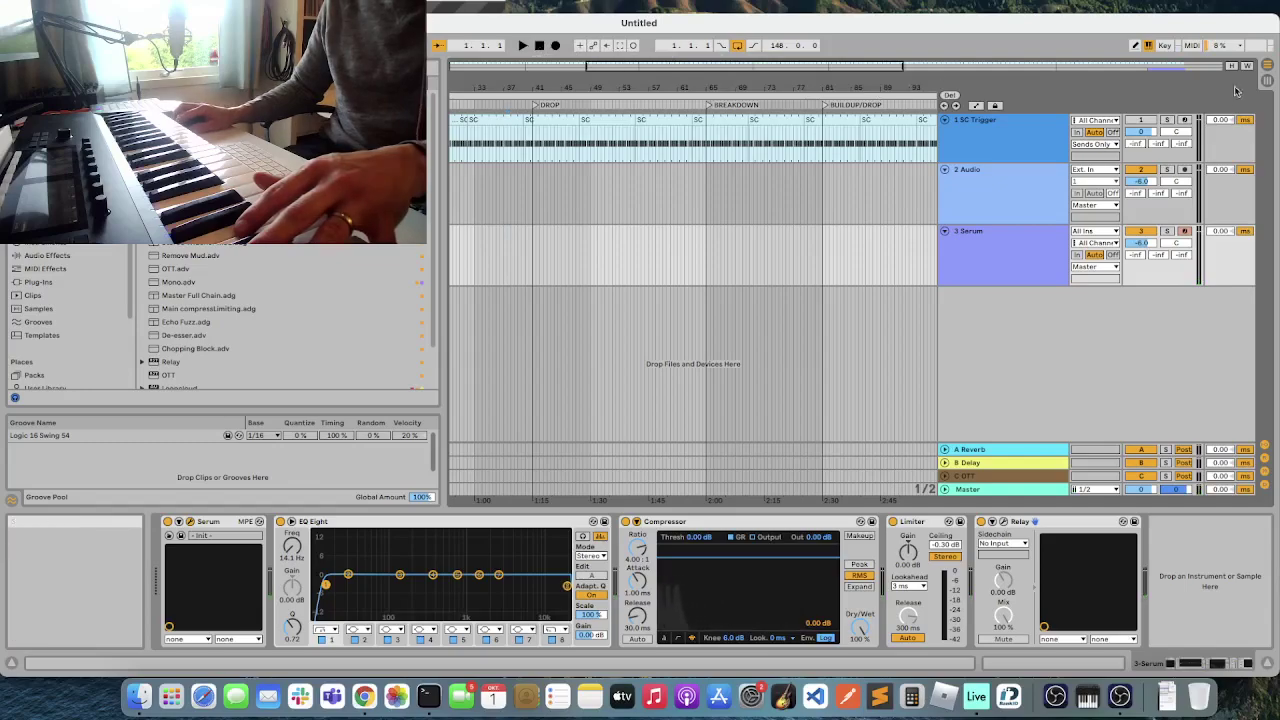
- Record four MIDI takes into the first four Session View clip slots of the Serum track and stop playback
key(Tab)
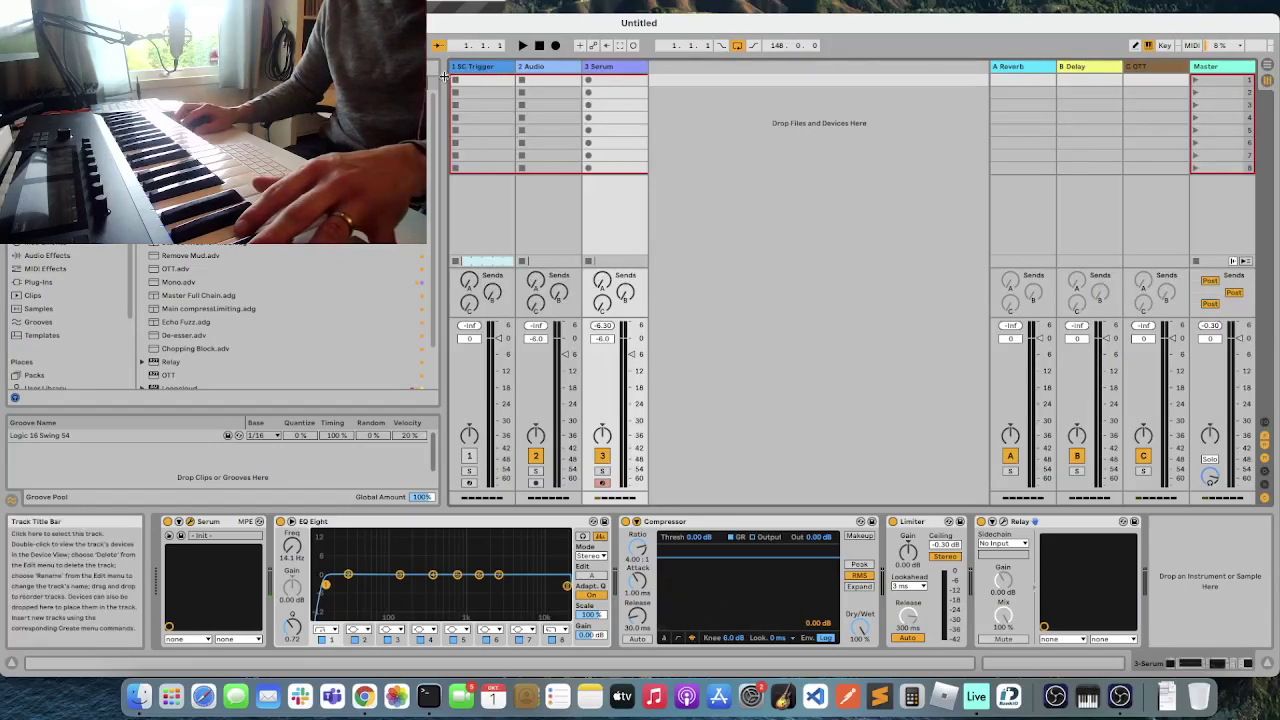
click(589, 81)
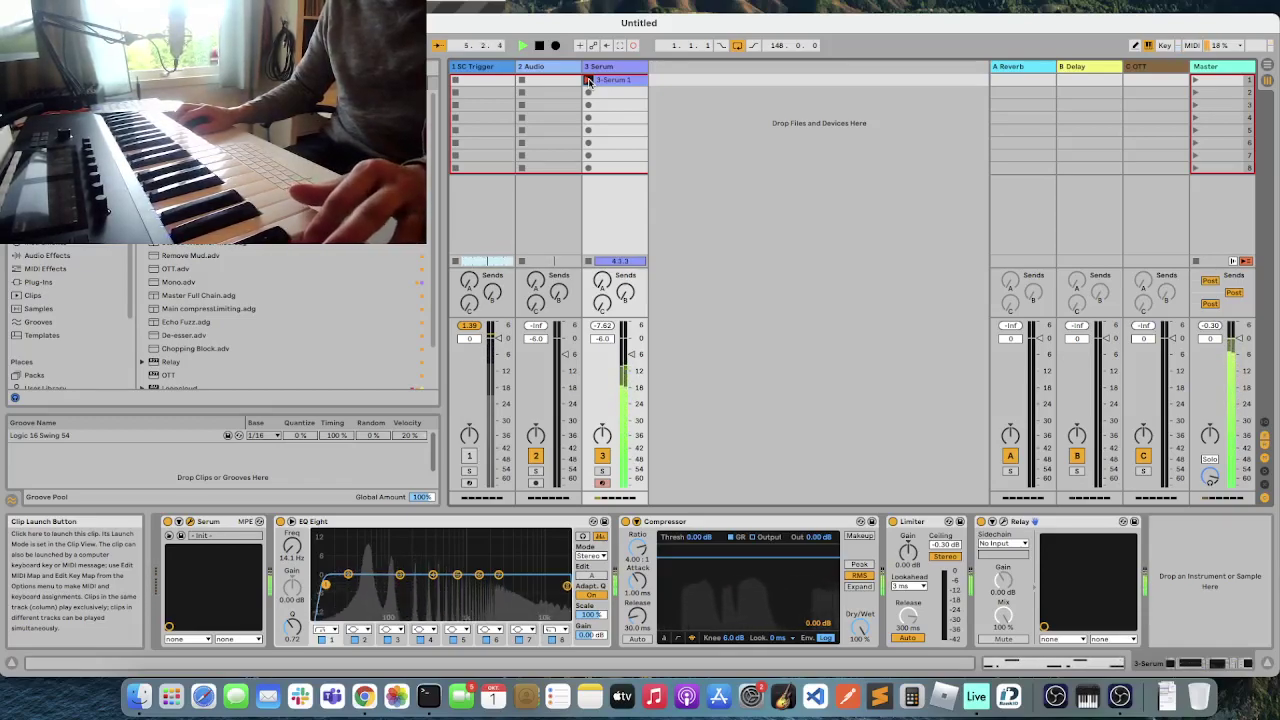
click(588, 92)
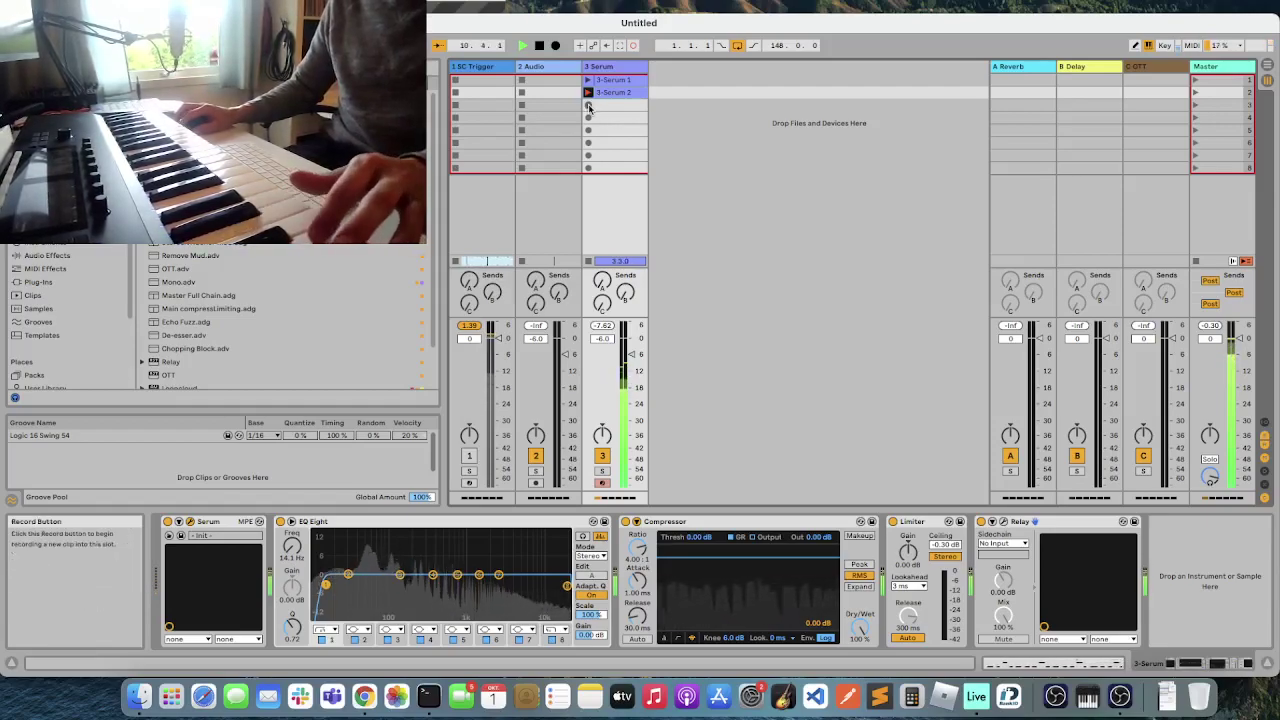
click(588, 106)
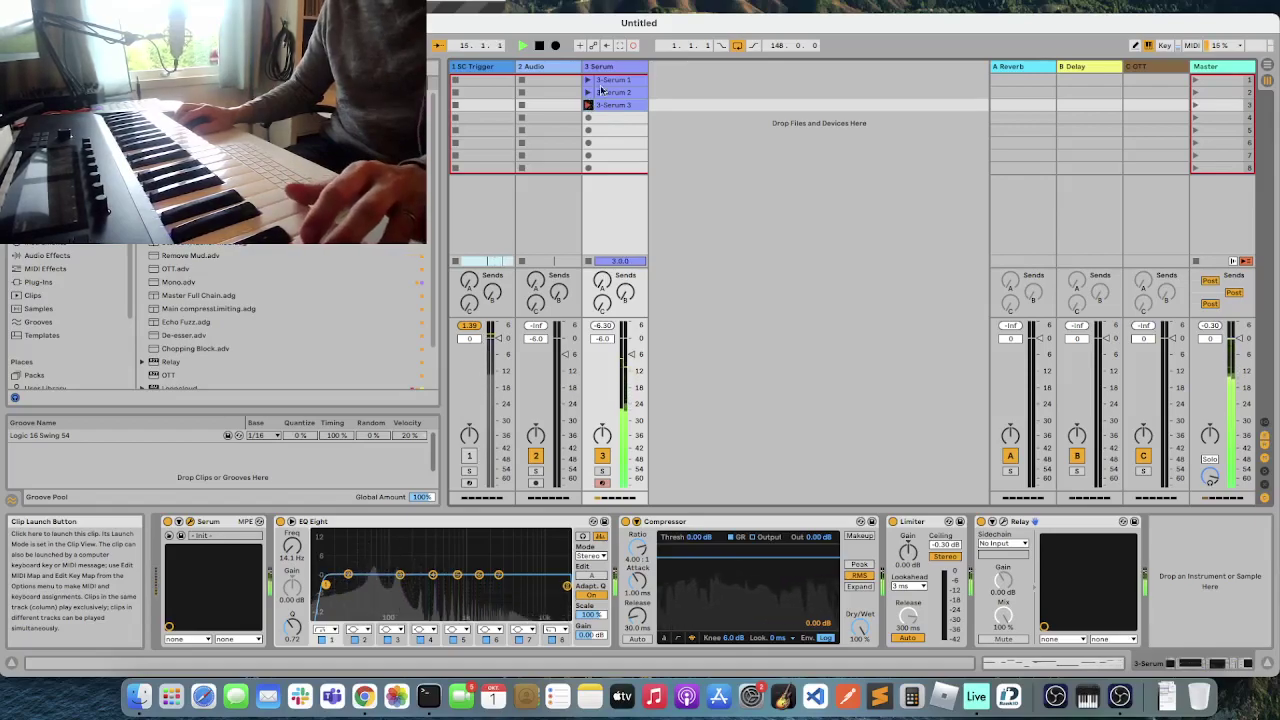
click(588, 118)
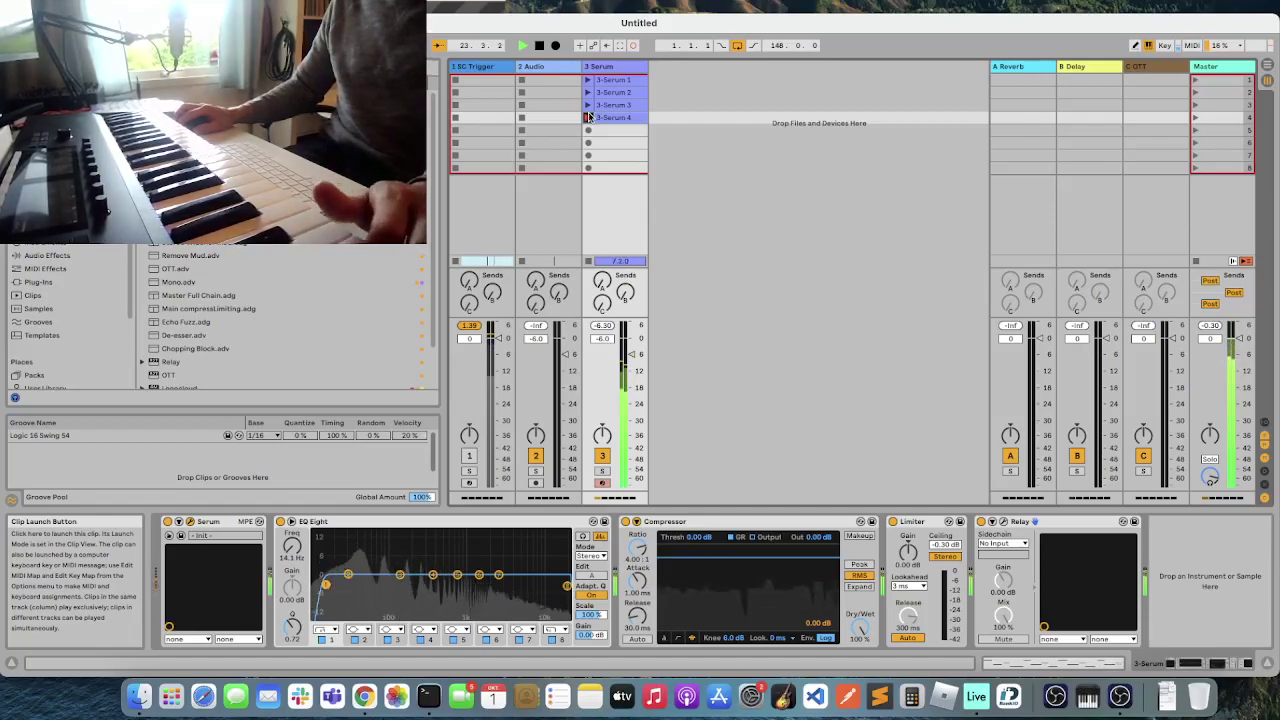
key(space)
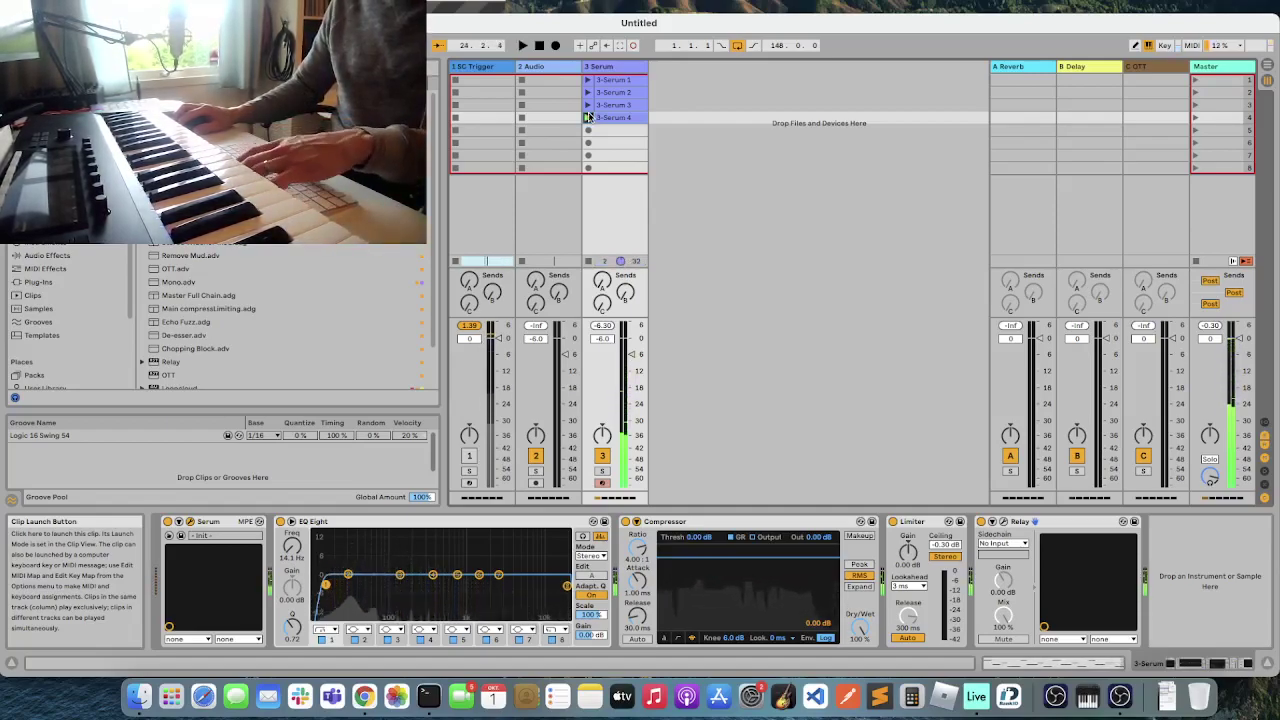
- Quantize all notes in the clip 3-Serum 1
click(620, 80)
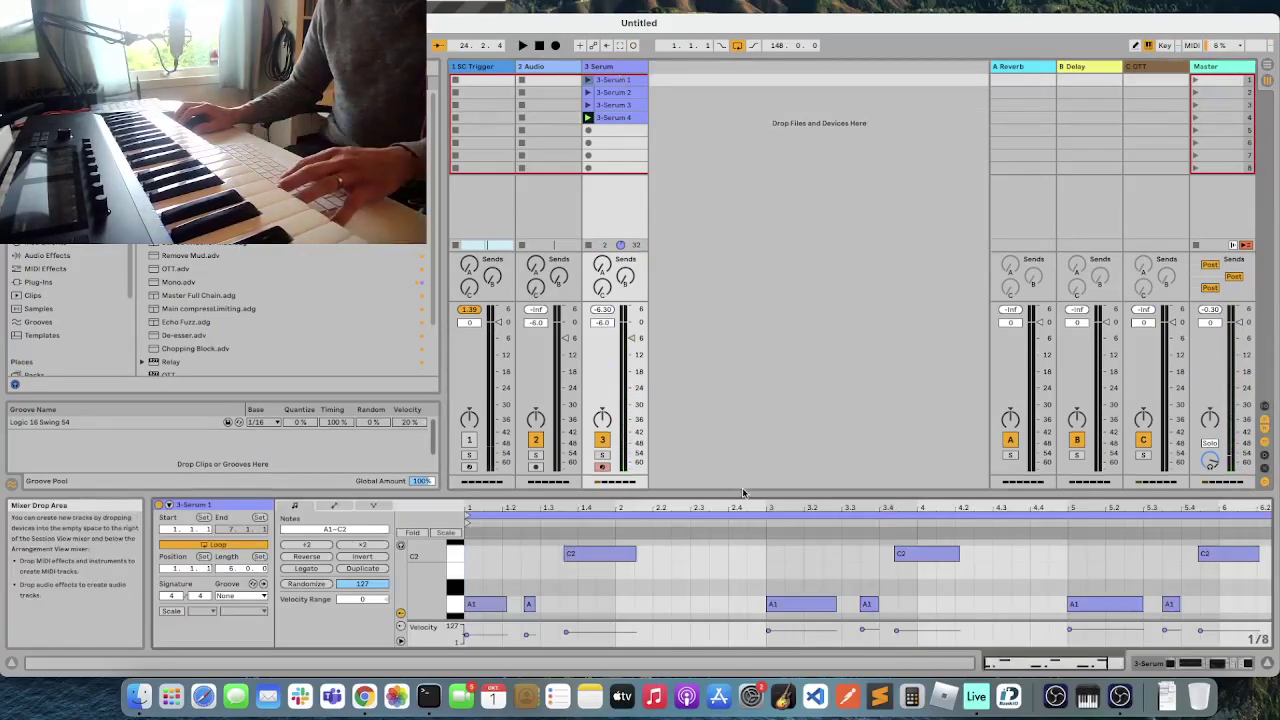
key(super+a)
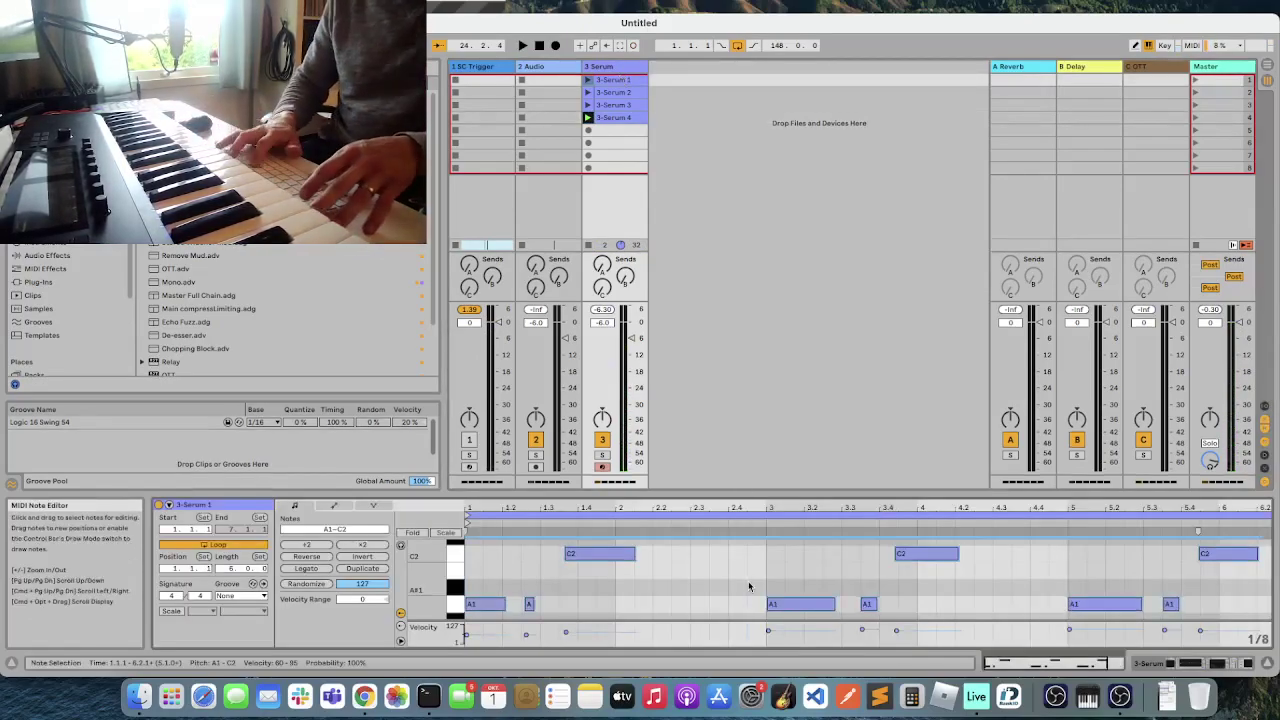
key(super+u)
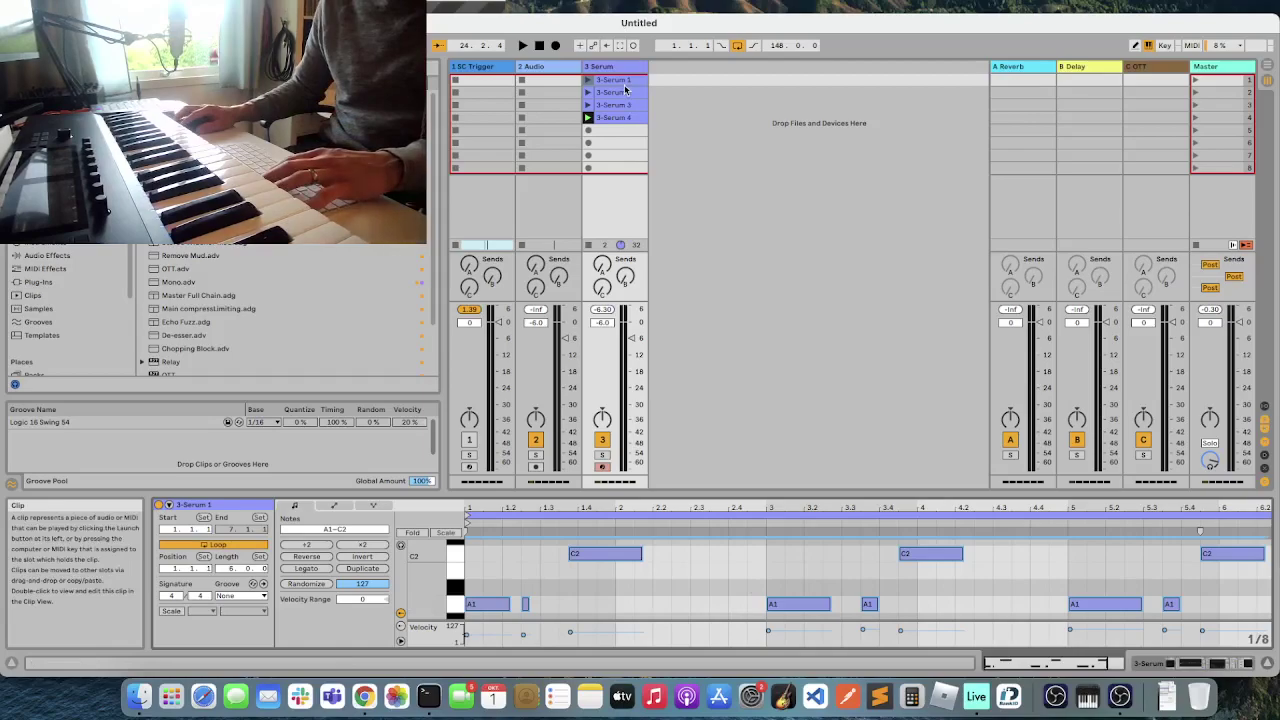
- Launch 3-Serum 1 and add the Tech House 130 bpm drum loop on a new audio track to play alongside it
key(Return)
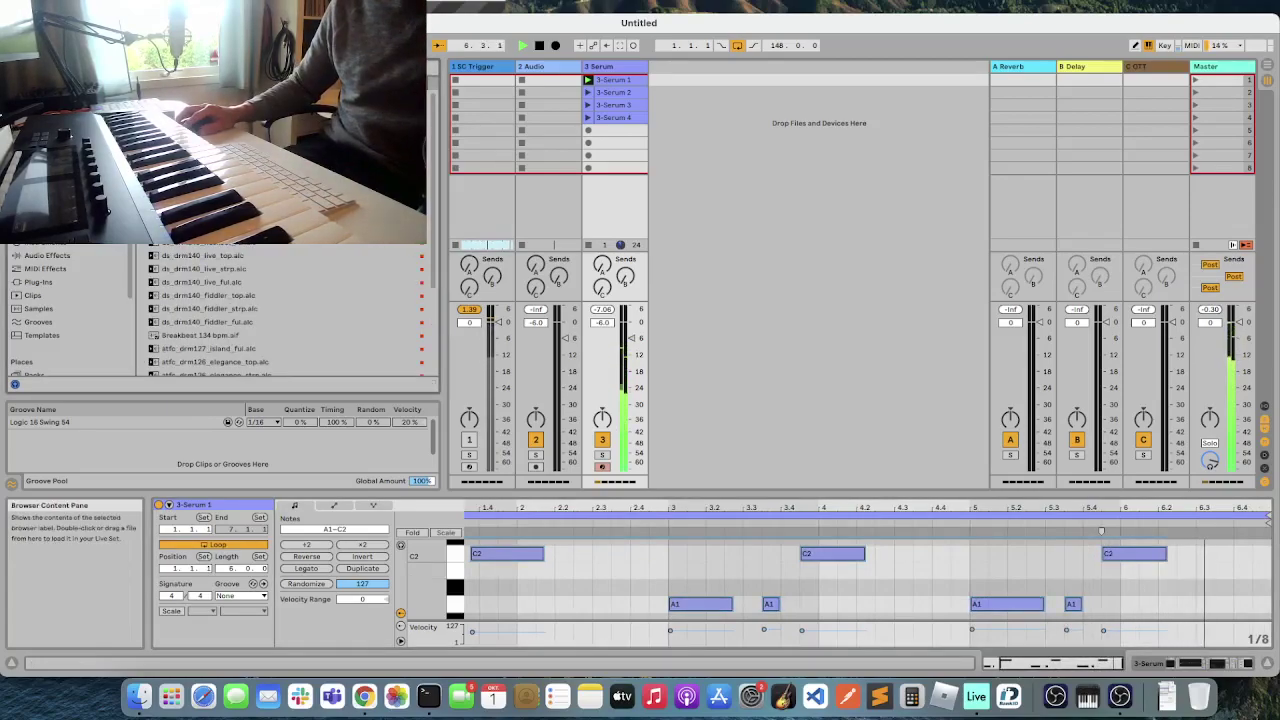
drag(650, 118, 656, 81)
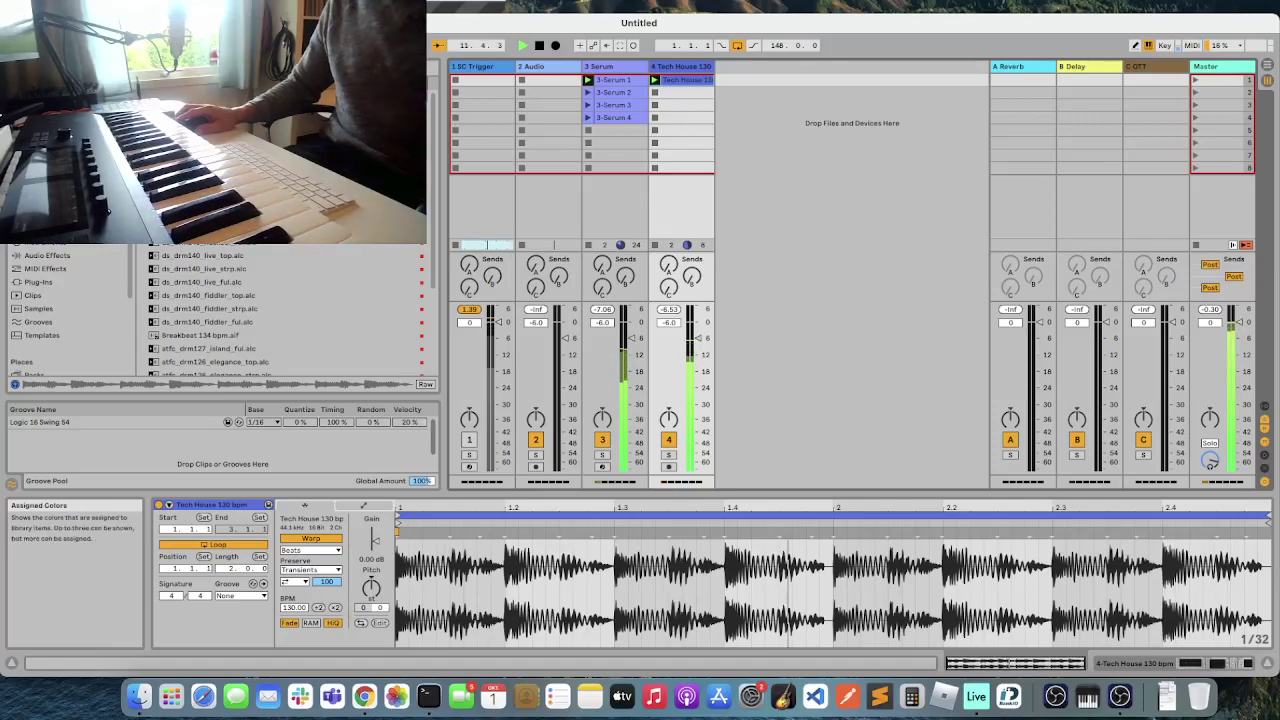
- Clean up 3-Serum 2 by deleting the short stray note above C2 and quantizing all notes, and launch the clip
click(621, 97)
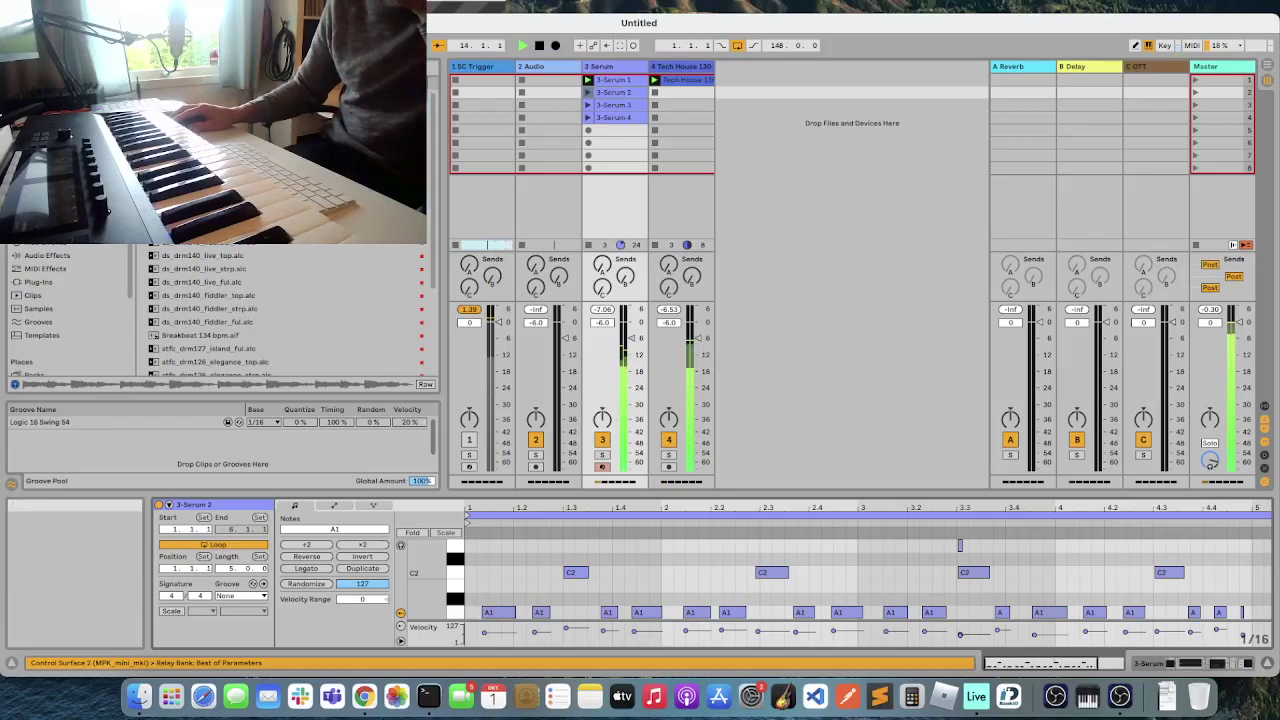
click(960, 550)
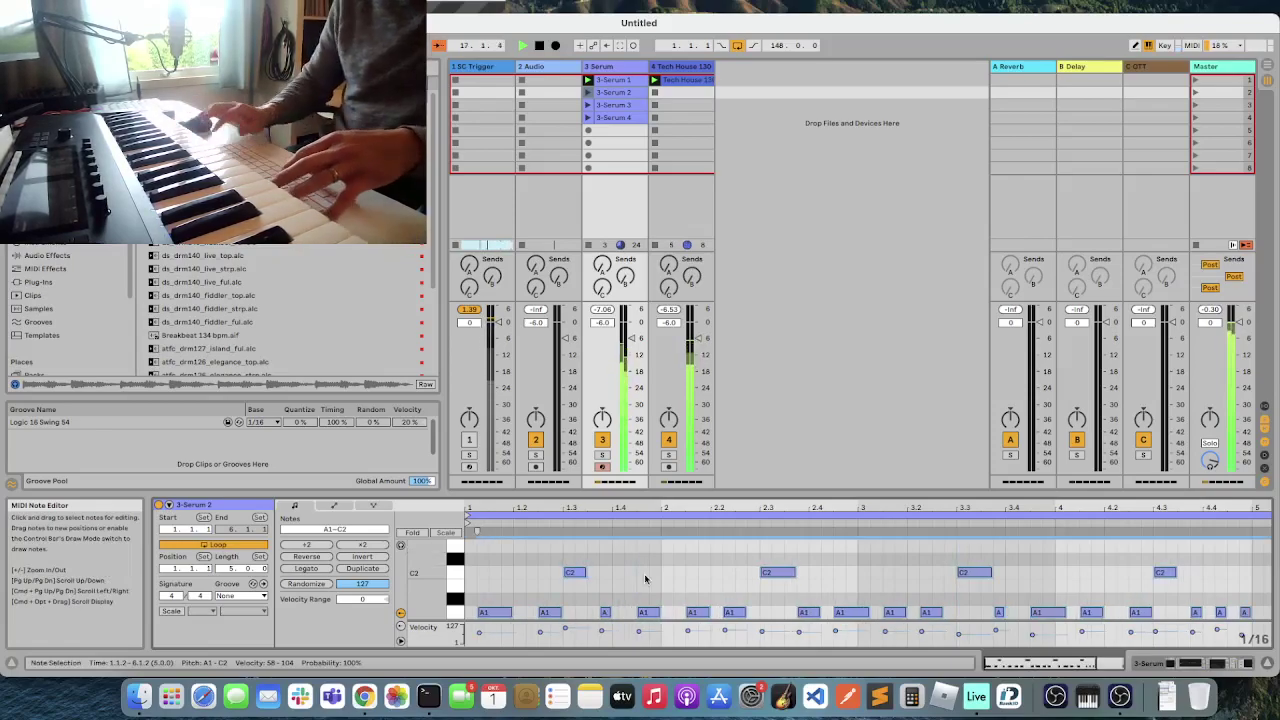
click(588, 92)
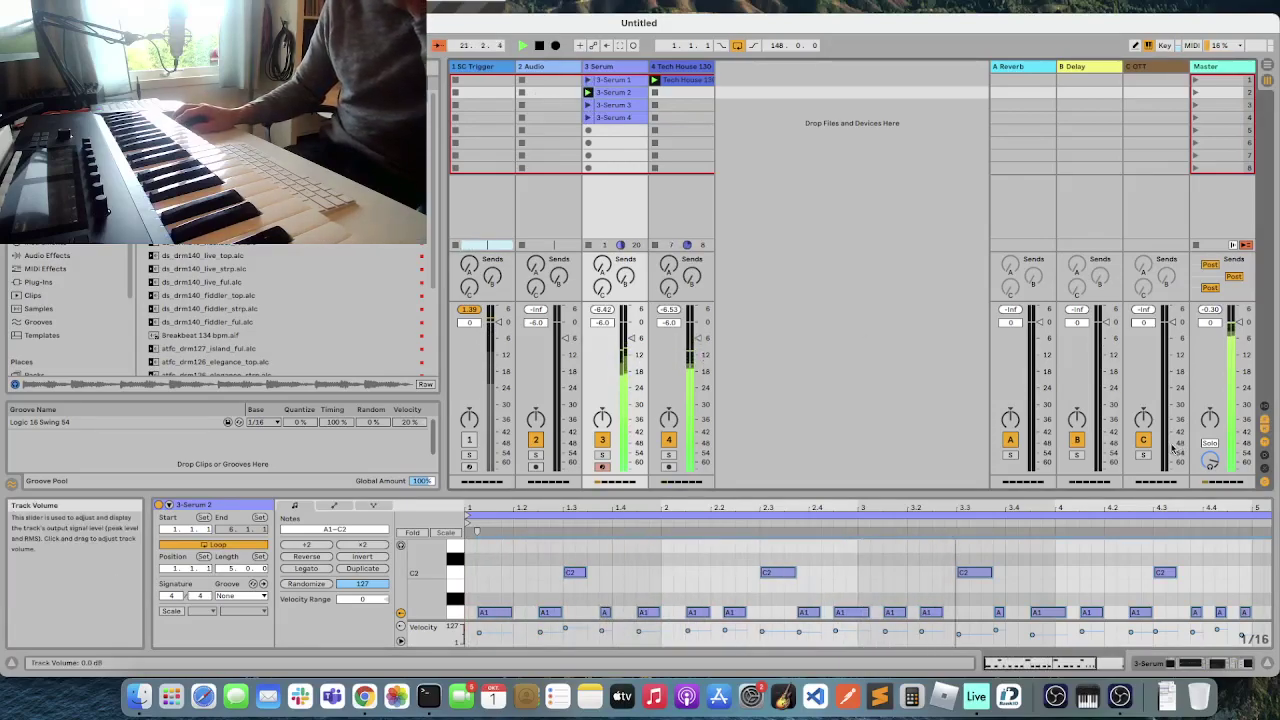
- Adjust the loop of 3-Serum 2 to start at 2.1.1 with a length of three bars
drag(1264, 519, 954, 528)
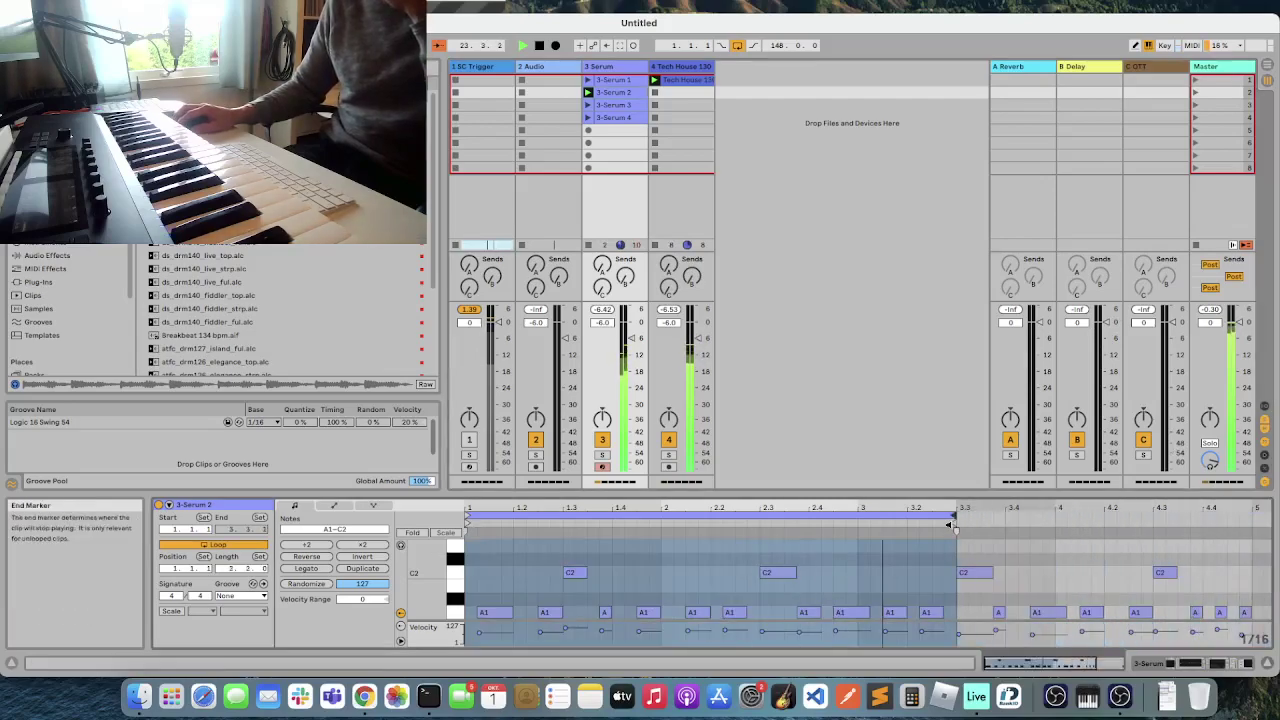
drag(745, 513, 1041, 511)
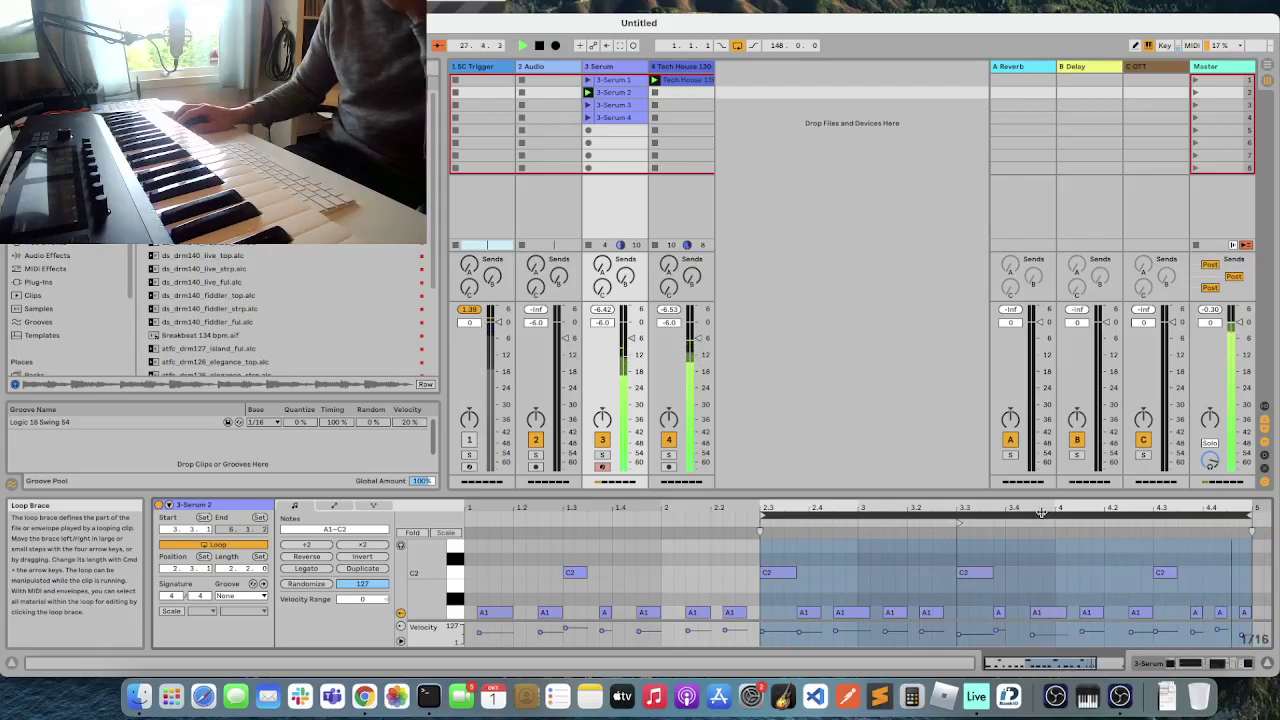
click(766, 511)
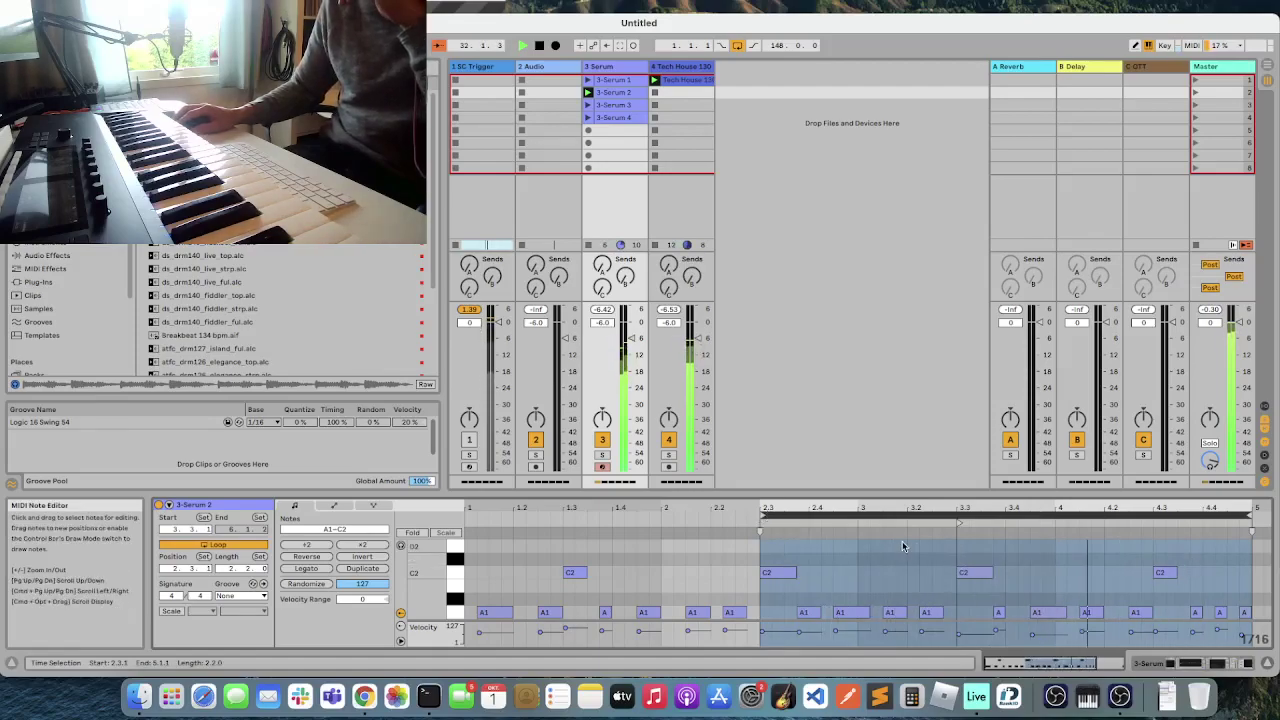
click(762, 516)
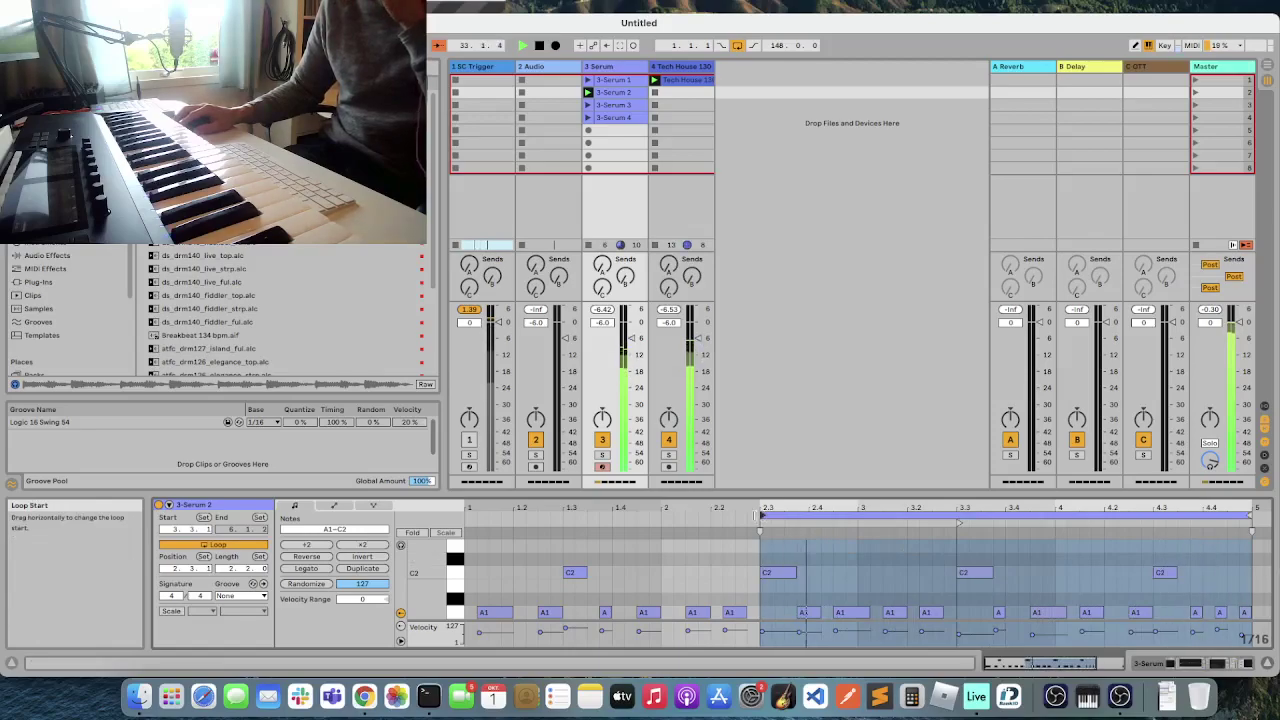
drag(762, 516, 662, 516)
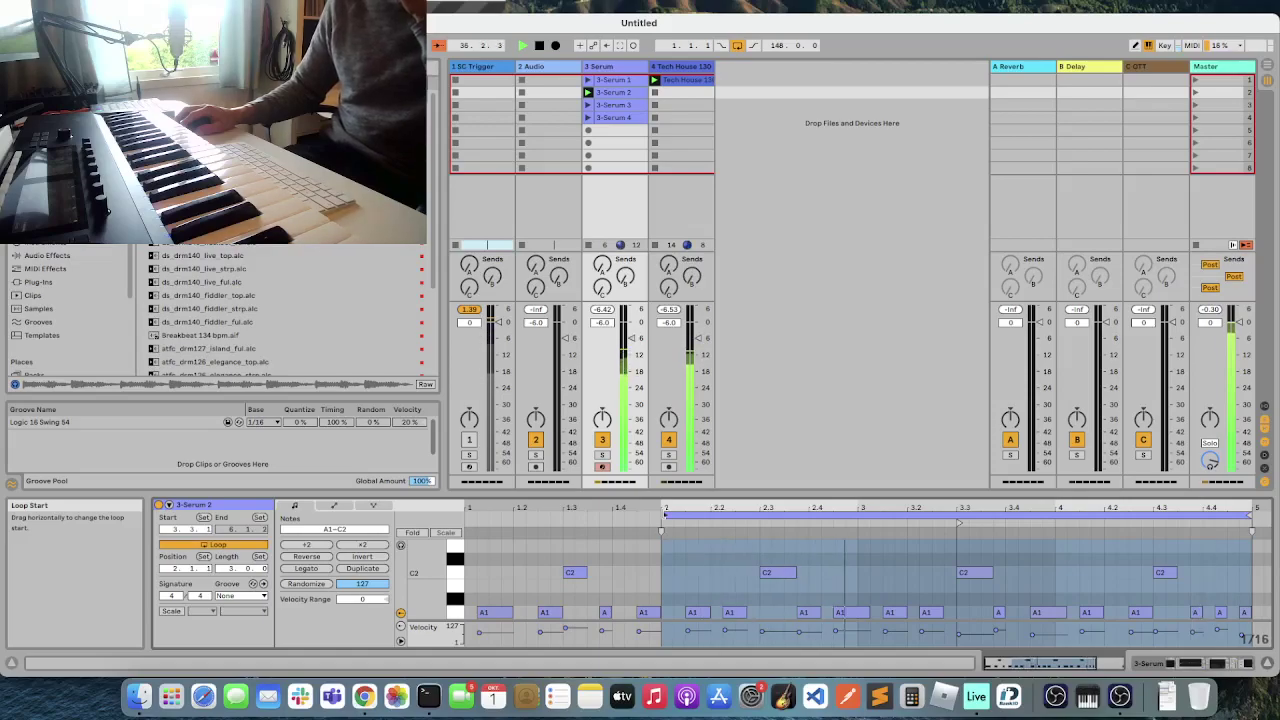
- Launch 3-Serum 3 and clean it up by deleting the short A1 note below the long A#1 and quantizing all notes
click(587, 105)
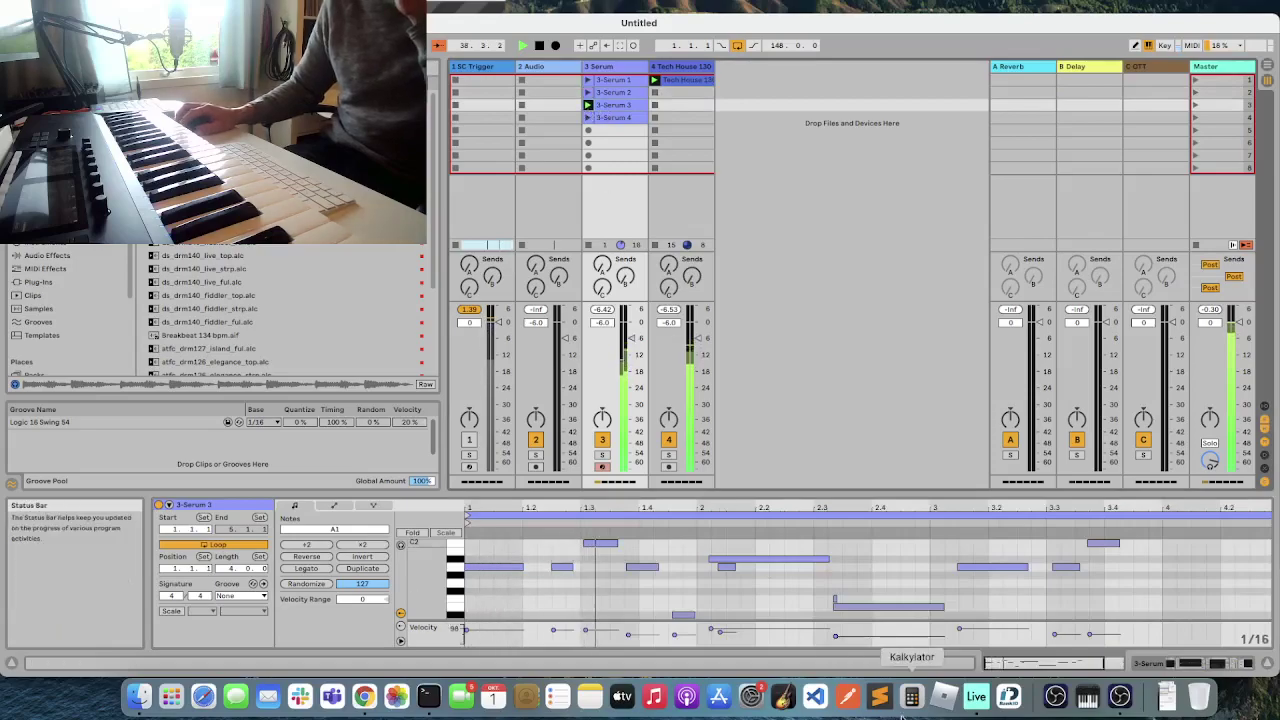
click(728, 567)
double_click(730, 567)
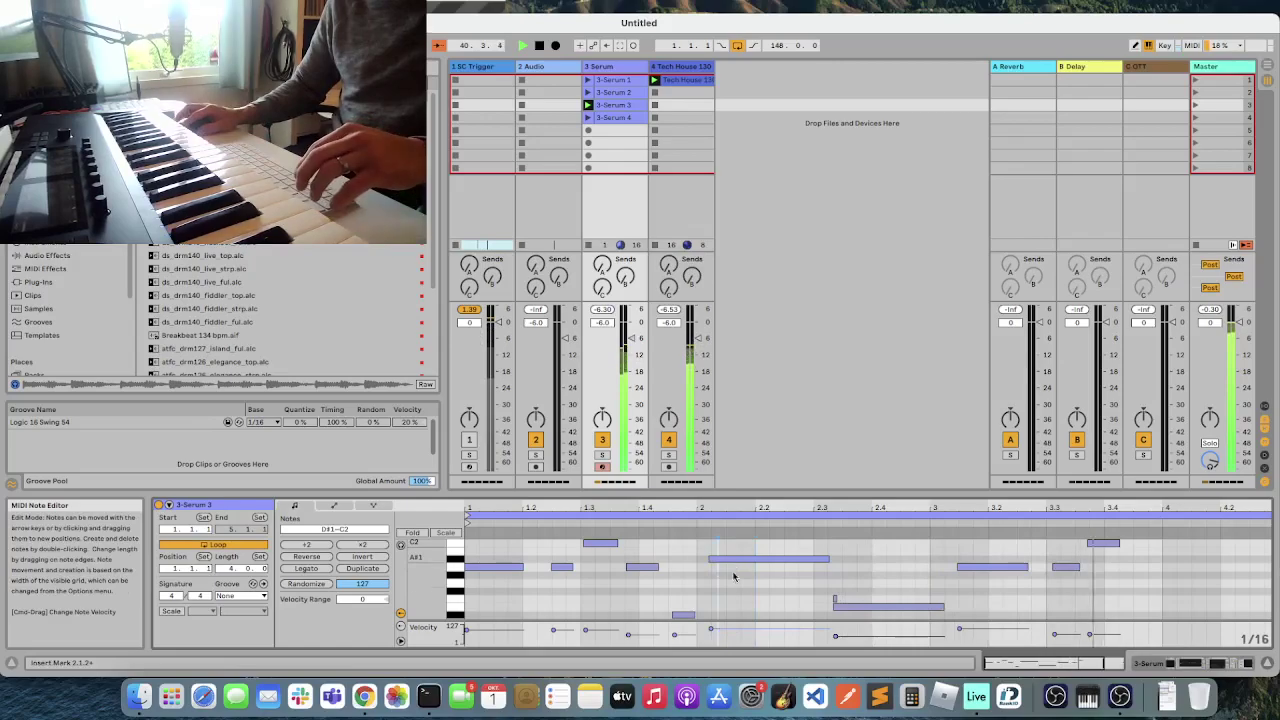
key(super+a)
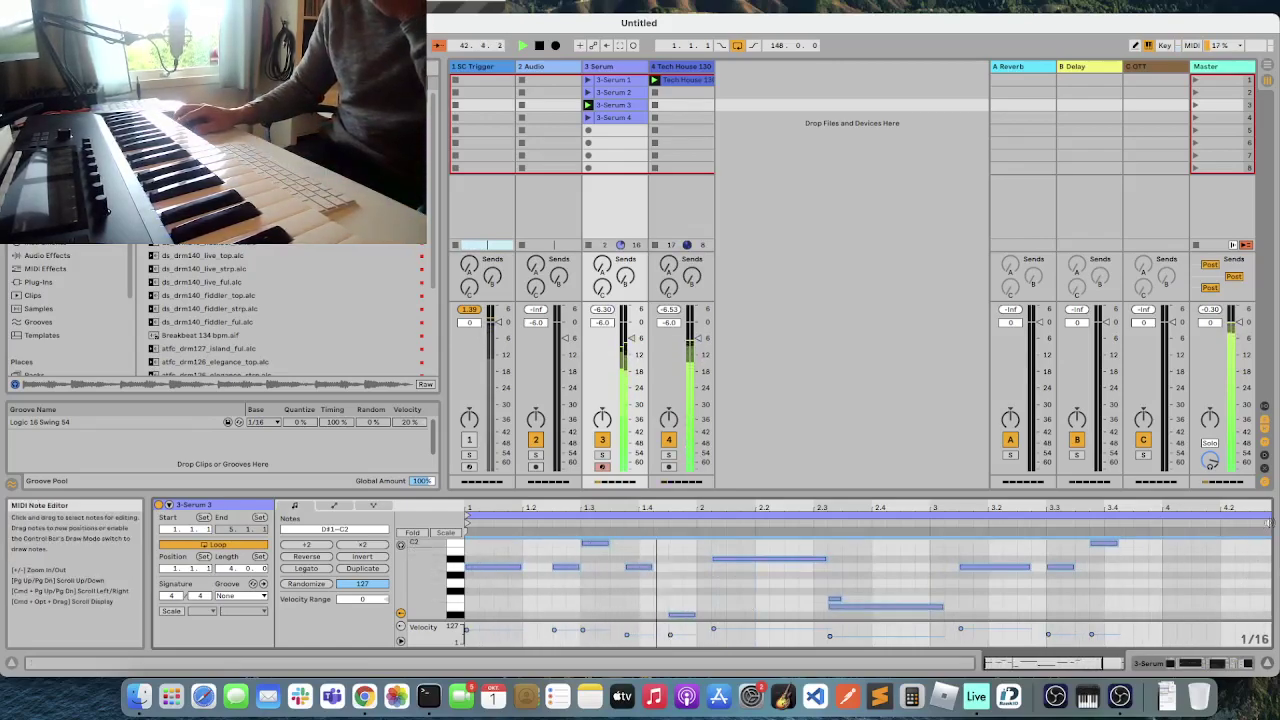
- Shorten the loop of 3-Serum 3 to three bars and move the long A#1 note earlier to start on 2.1.1
drag(1266, 514, 1162, 514)
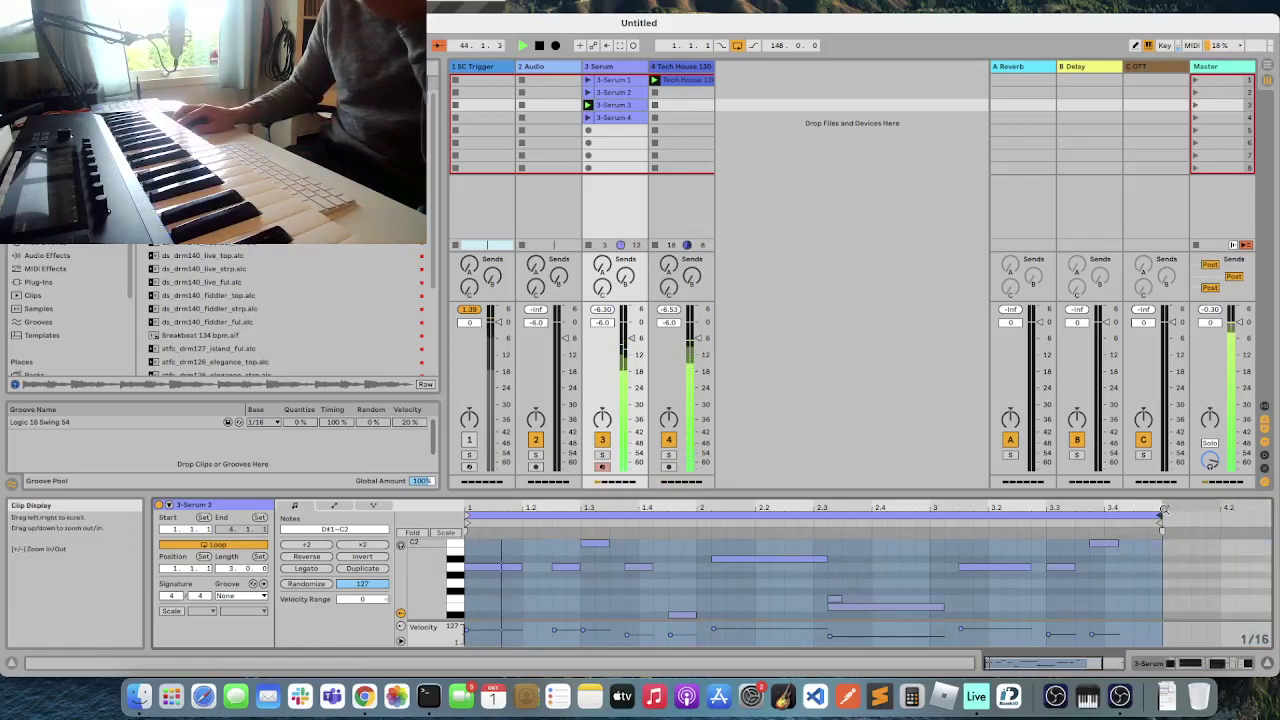
click(836, 600)
click(743, 560)
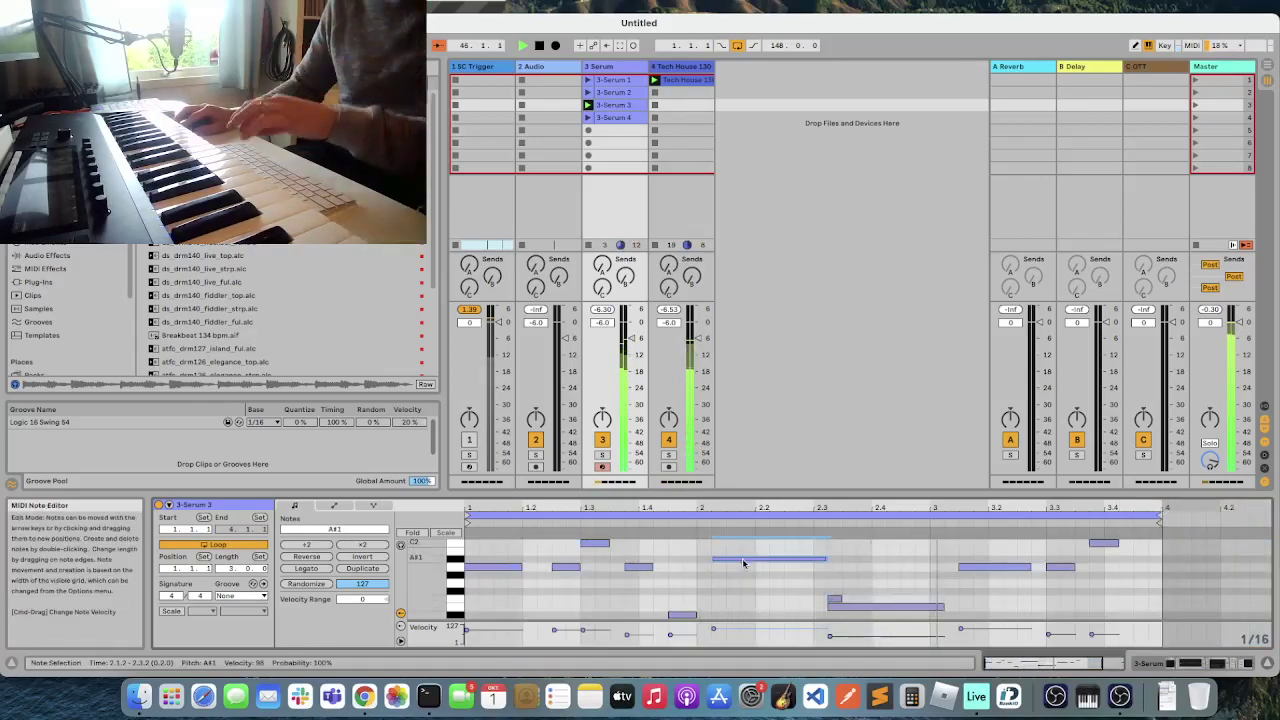
drag(743, 563, 728, 563)
- Delete the short F1 note and move the long E1 note to 2.3.1 and the following A1 note to 3.1.1
click(832, 605)
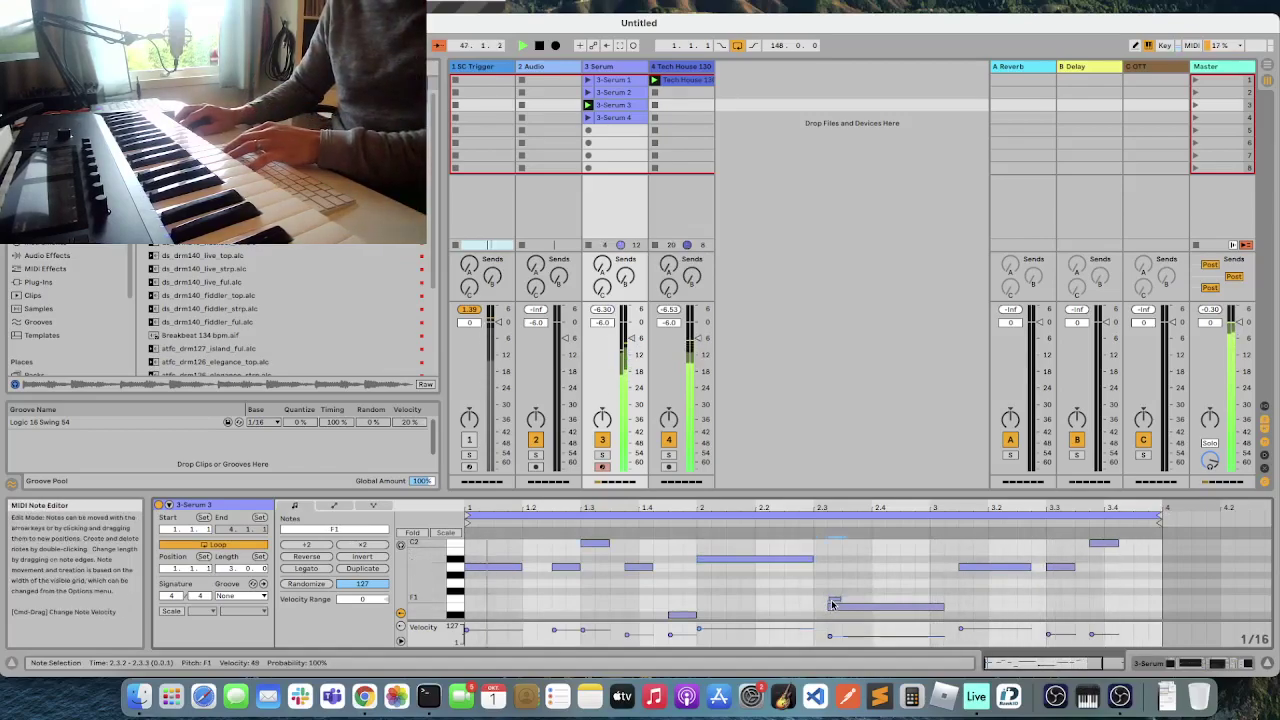
drag(832, 605, 817, 612)
drag(980, 567, 954, 563)
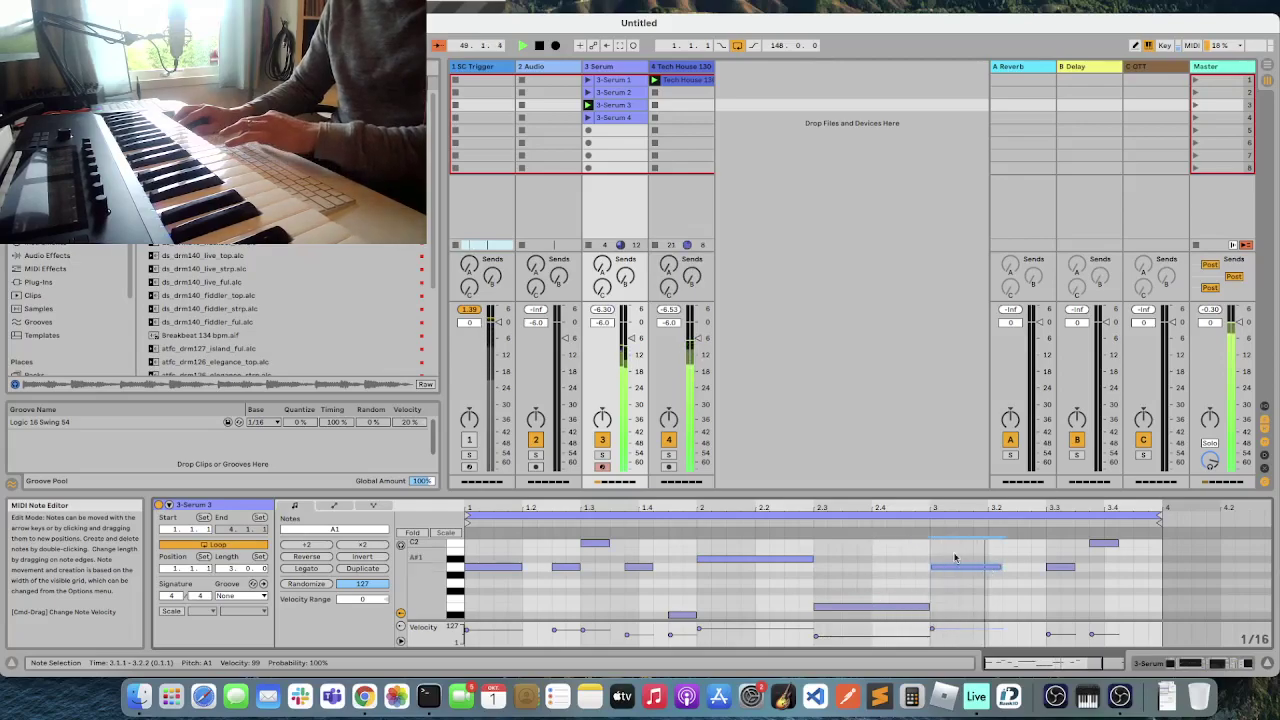
- Shorten the loop of 3-Serum 3 to two bars and lower the long A#1 note at bar 2 to A1
drag(1160, 514, 930, 507)
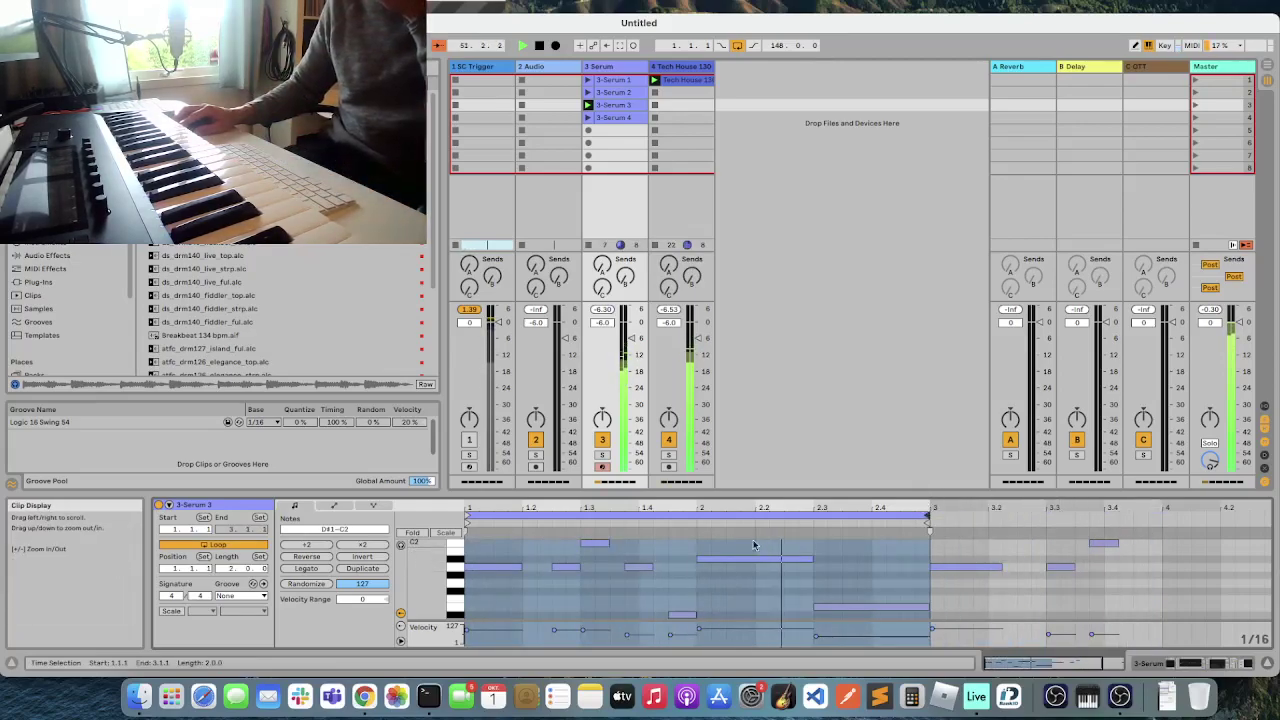
click(715, 560)
key(Down)
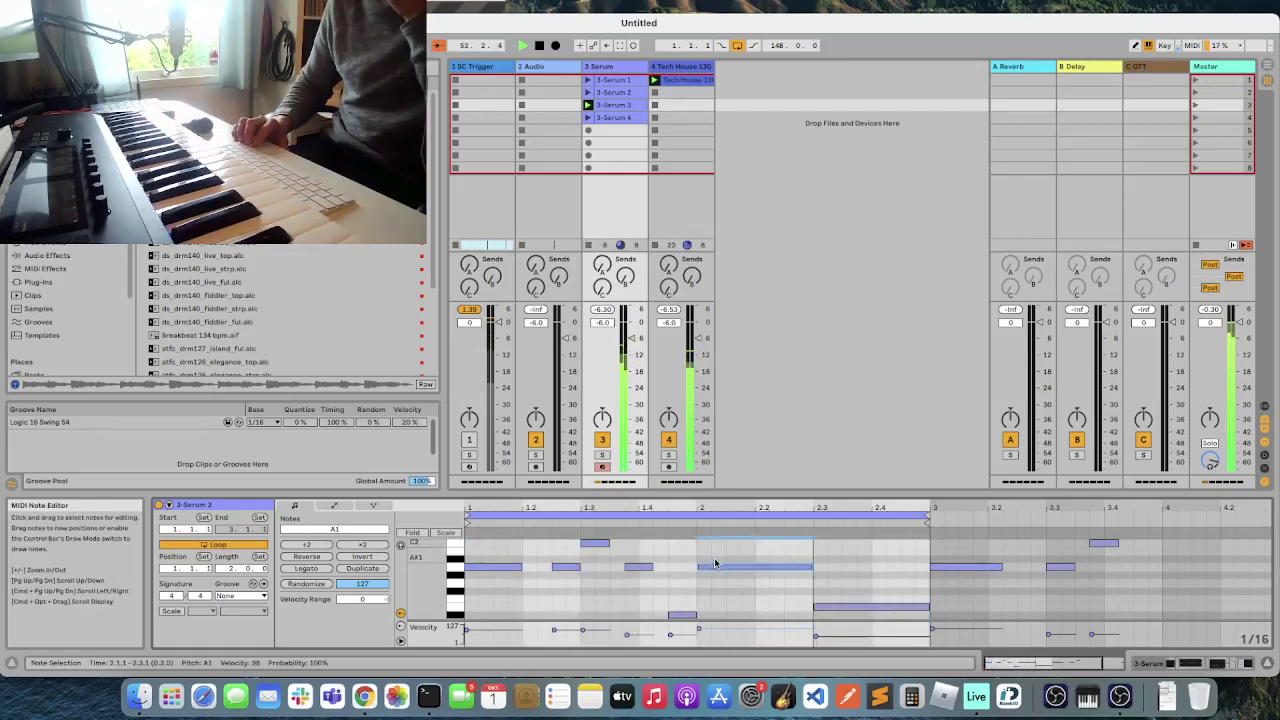
- Lower the long A1 note at bar 2 of 3-Serum 3 to G1
key(Down)
key(Down)
key(Down)
key(Up)
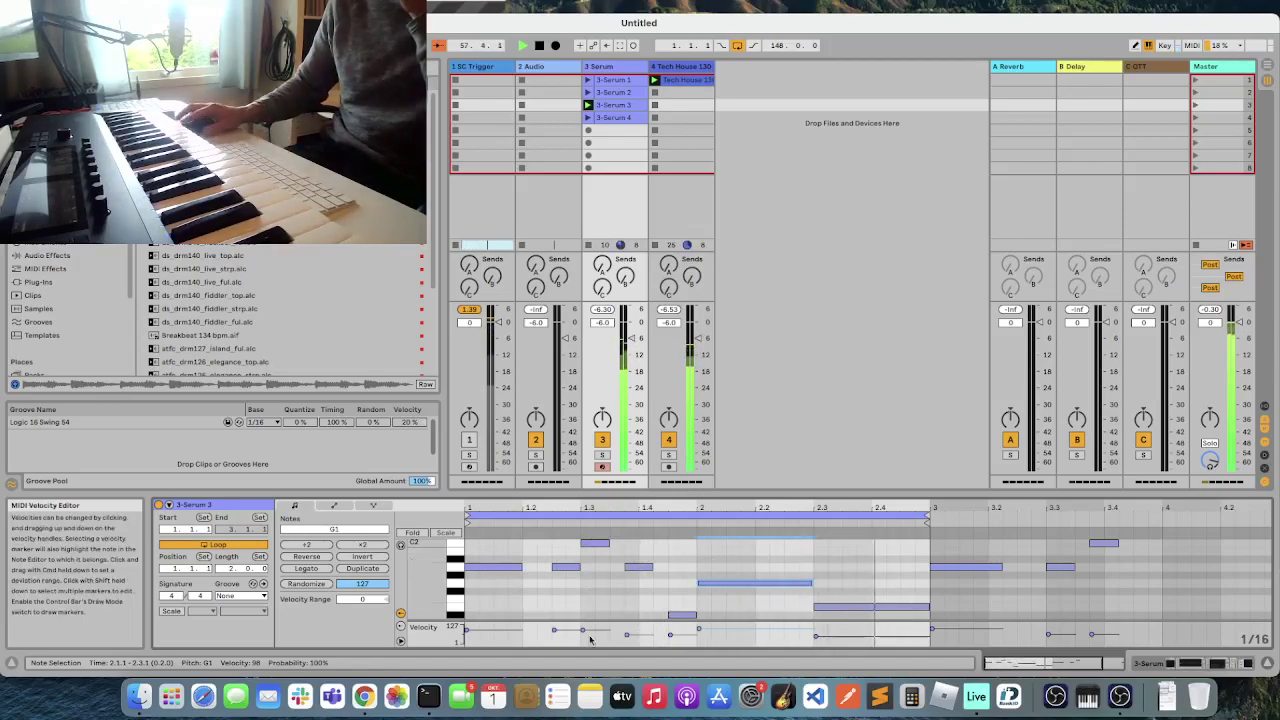
- Try the short D#1 note just before bar 2 at F1, and return it to its original pitch
click(683, 616)
key(Up)
key(Up)
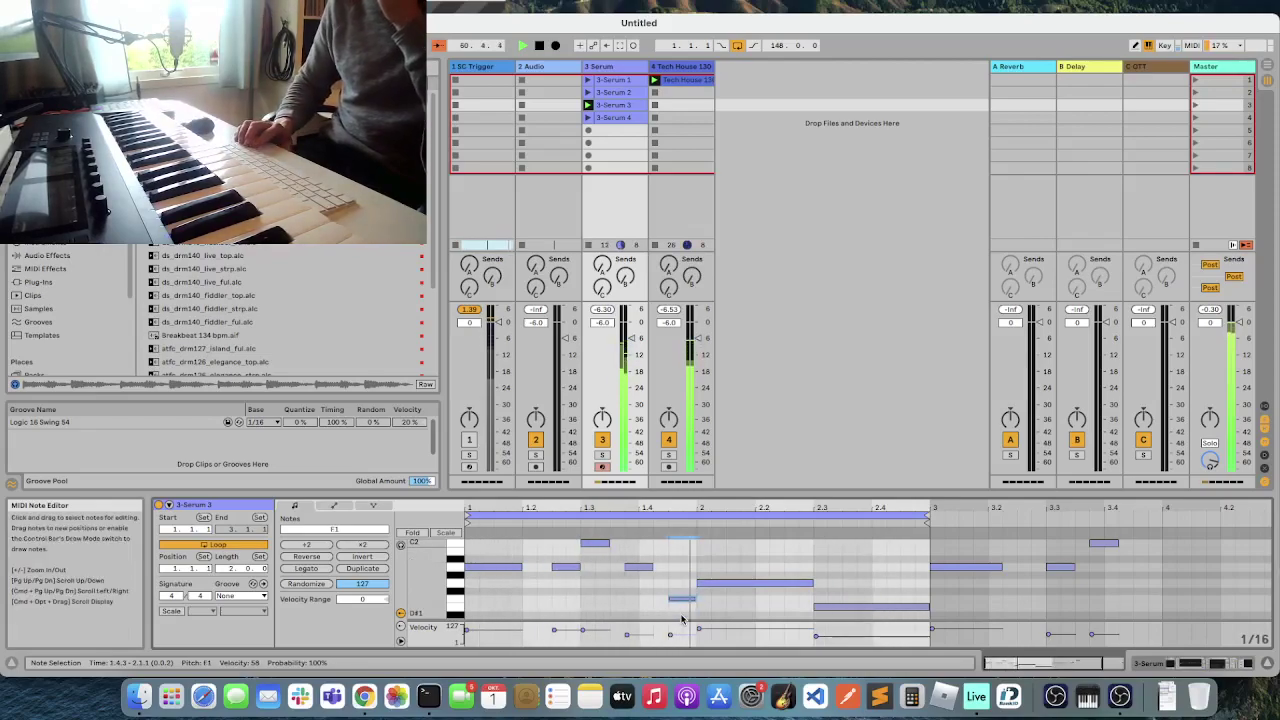
key(Down)
key(Down)
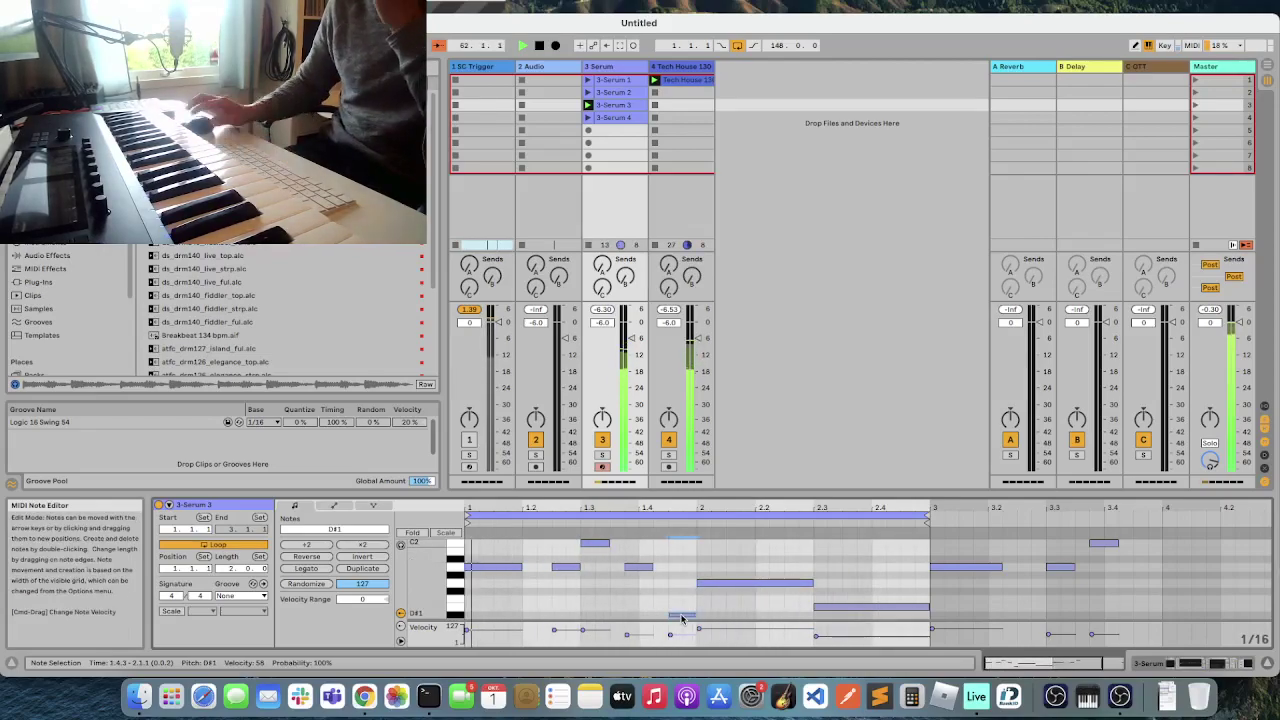
click(858, 610)
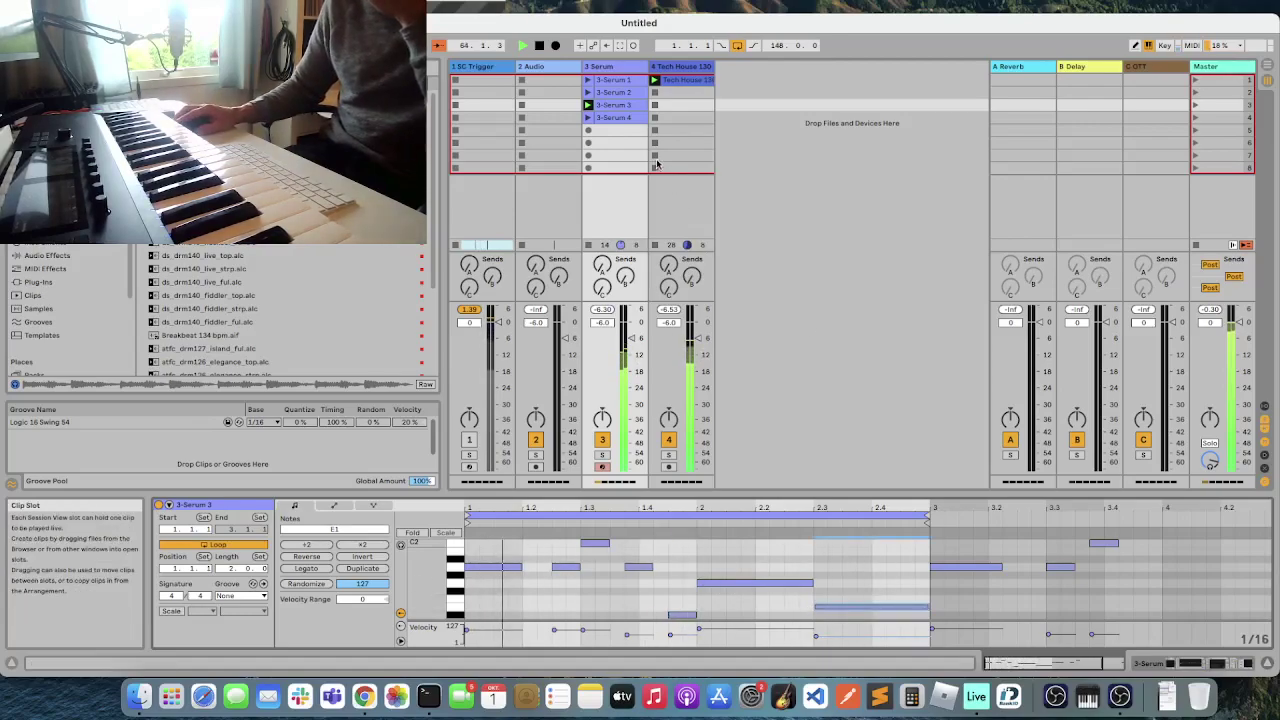
- Launch 3-Serum 4 and open the track's Serum plugin window over the session clips
click(614, 119)
click(588, 118)
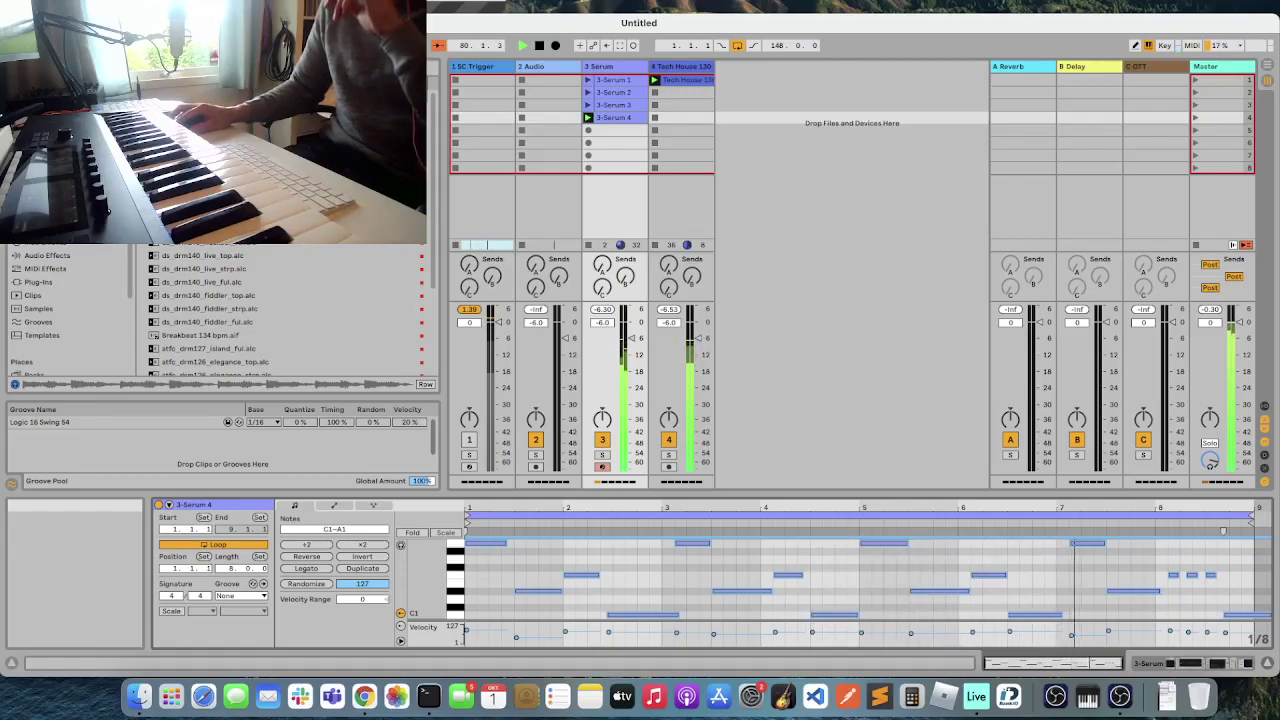
key(super+alt+p)
drag(1010, 92, 579, 67)
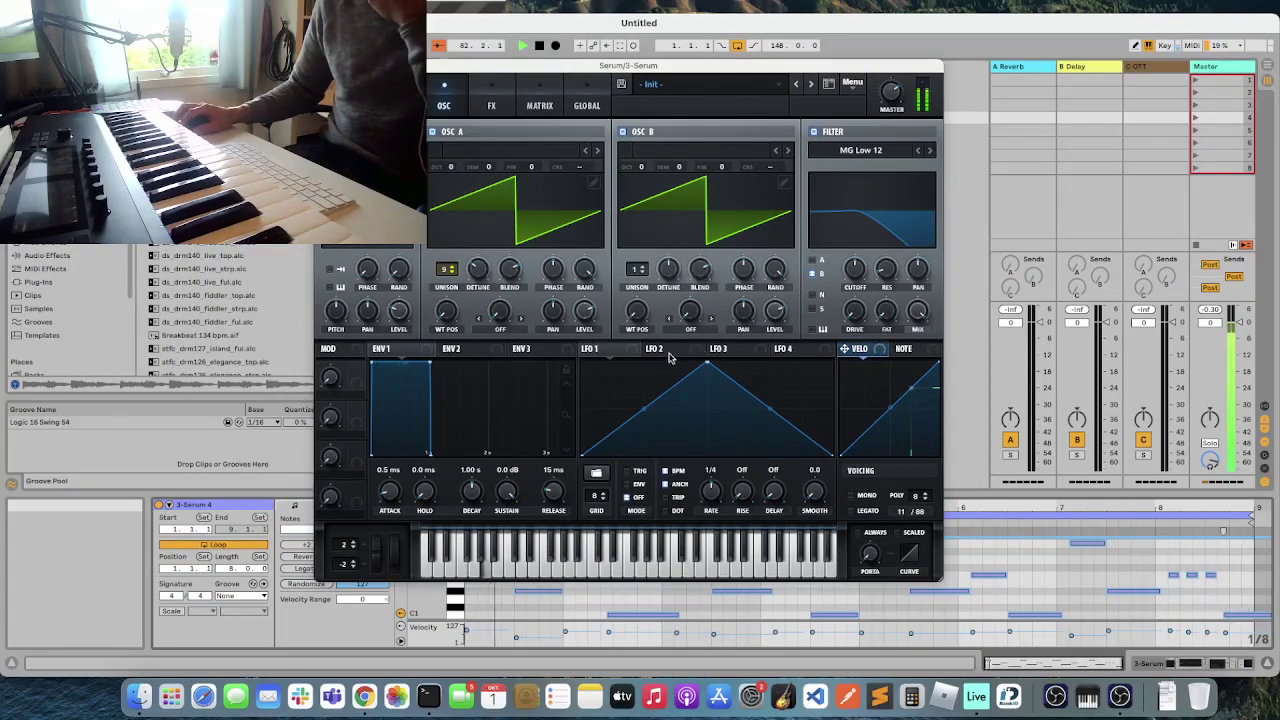
- Map LFO 2 to the filter cutoff and raise the cutoff
drag(660, 349, 853, 268)
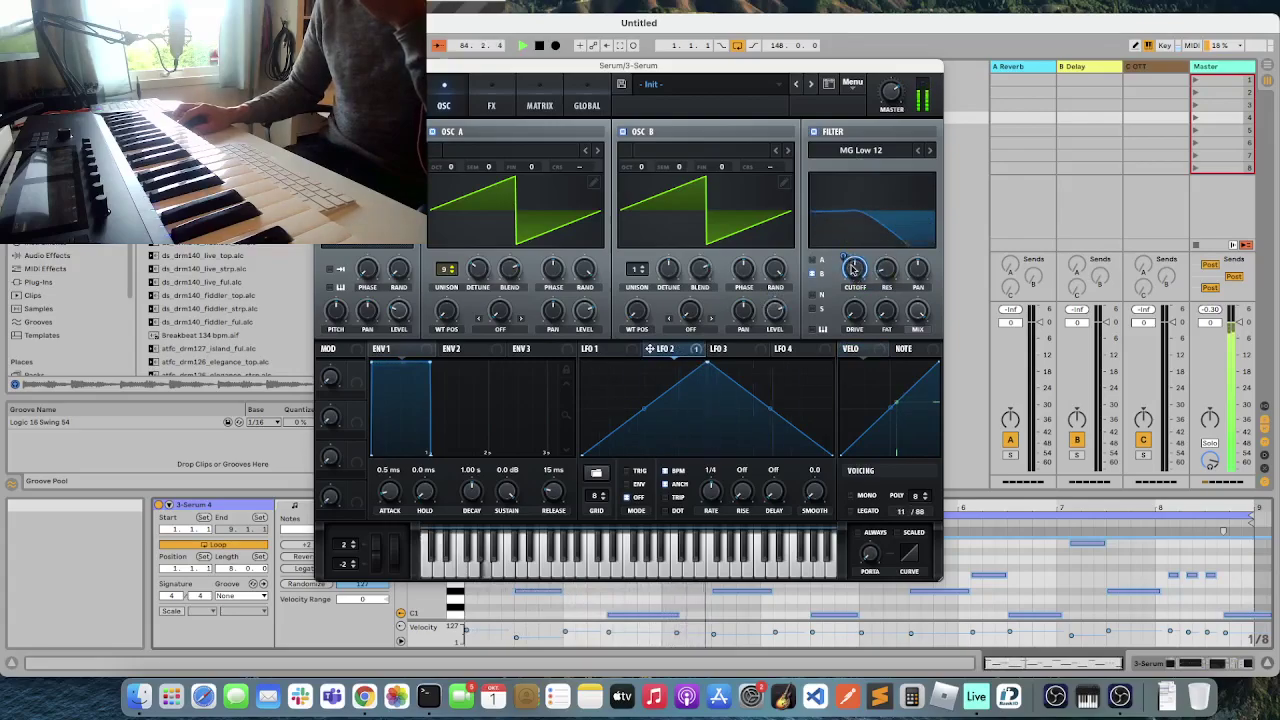
mouse_move(845, 291)
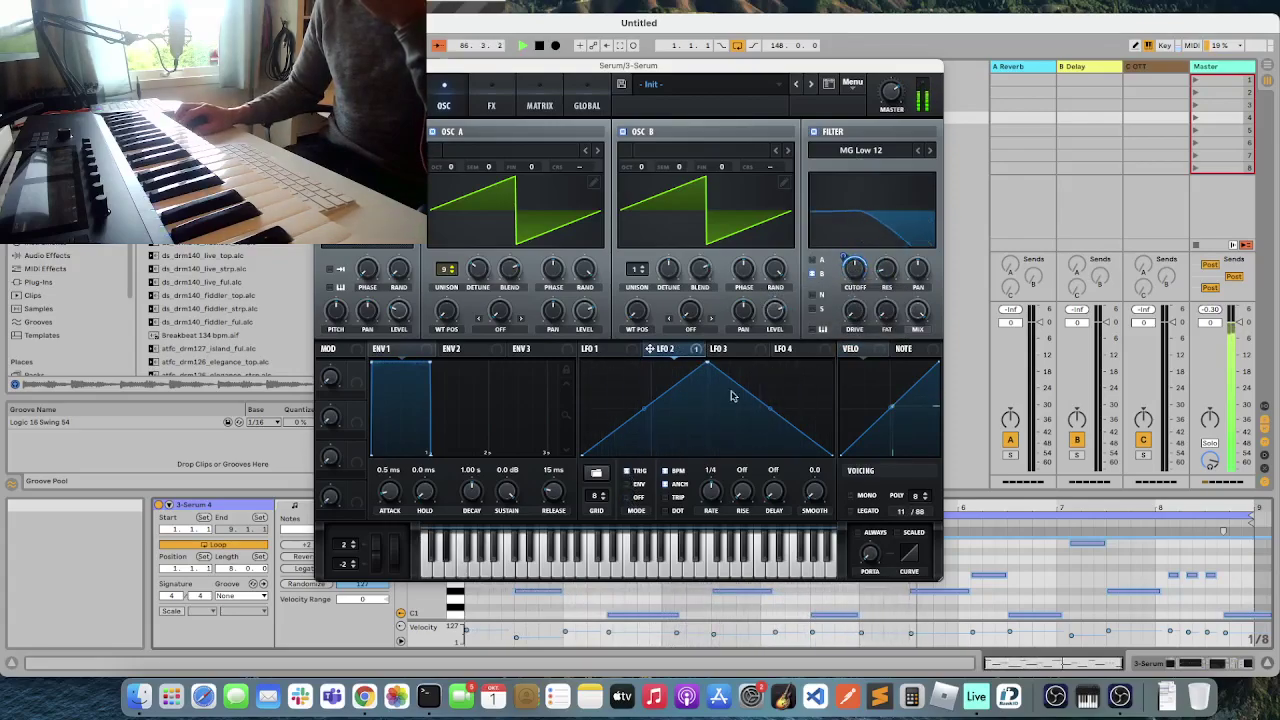
drag(852, 268, 852, 255)
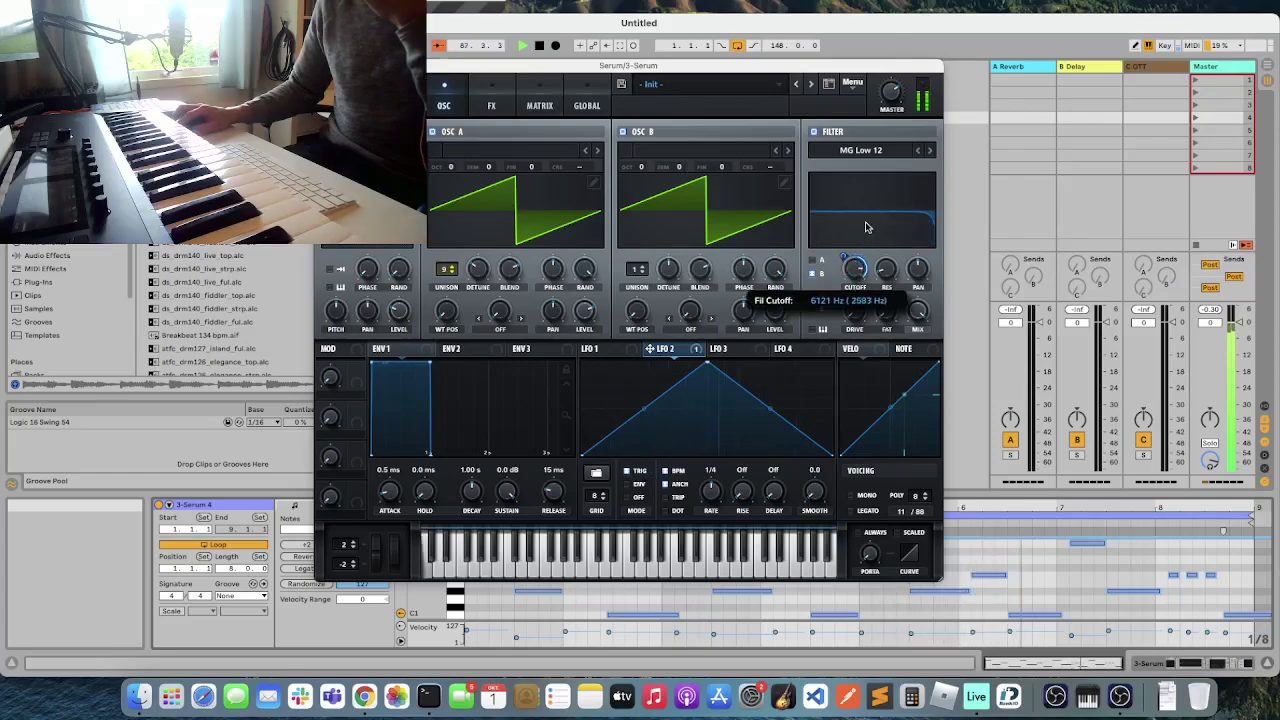
- Move LFO 2's peak almost to the start to form a falling ramp, and route OSC A through the filter
click(432, 131)
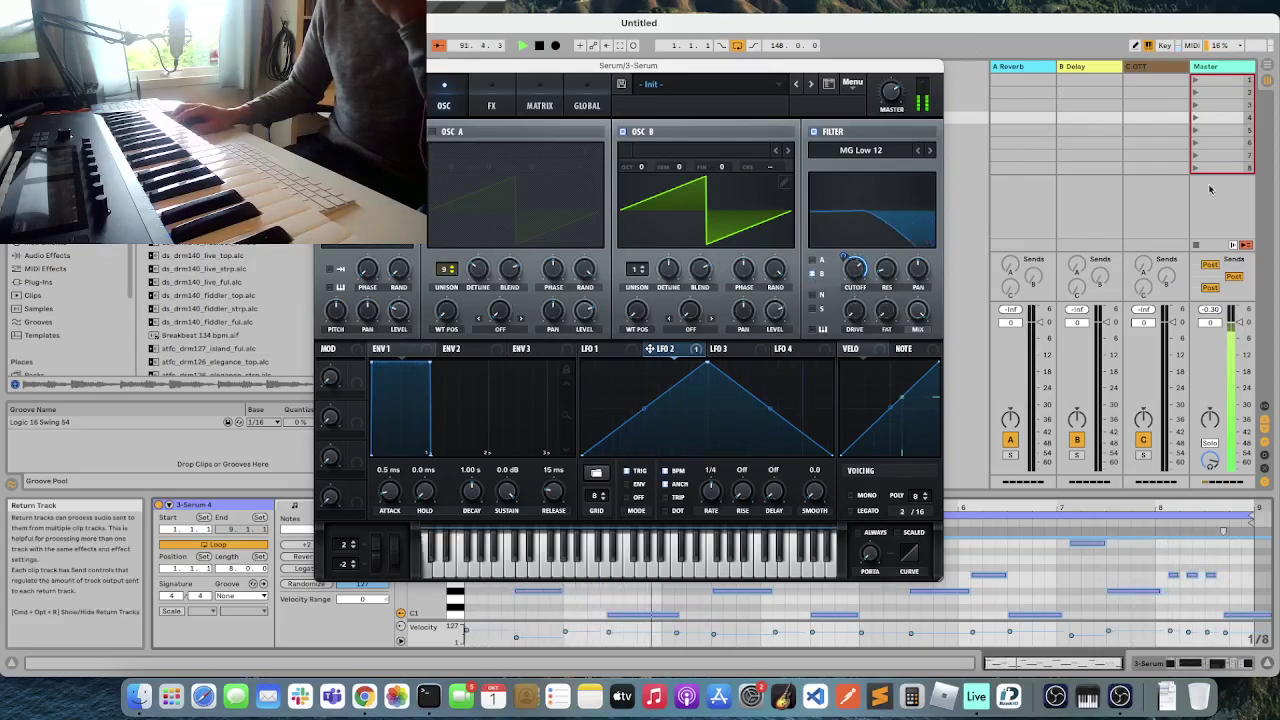
drag(521, 71, 838, 101)
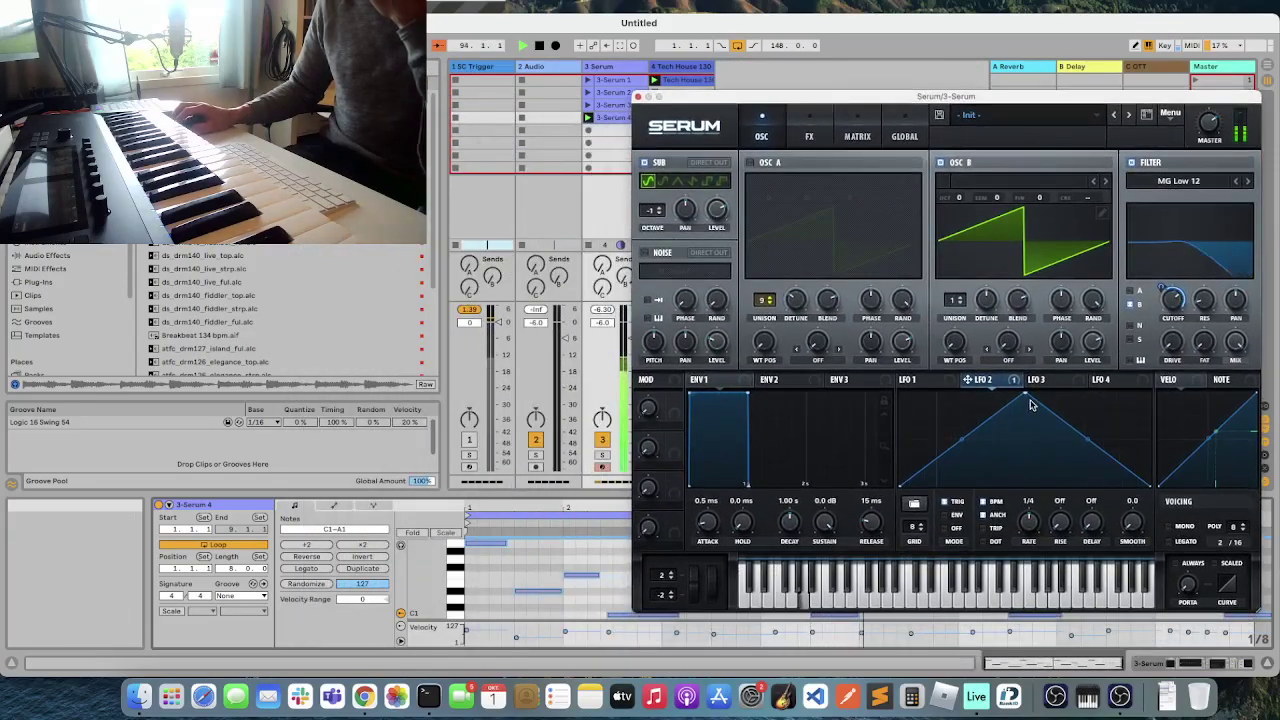
mouse_move(1026, 398)
mouse_down()
mouse_move(908, 400)
mouse_move(1126, 329)
mouse_move(1157, 300)
mouse_up()
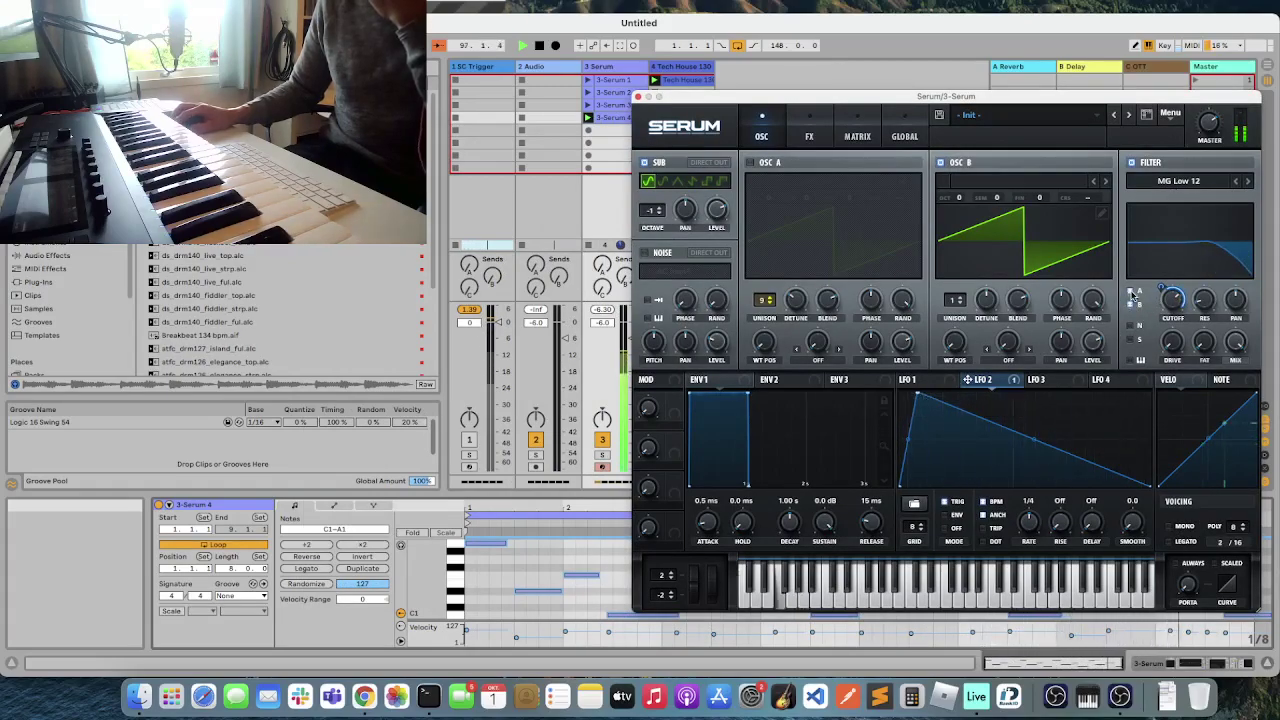
click(751, 164)
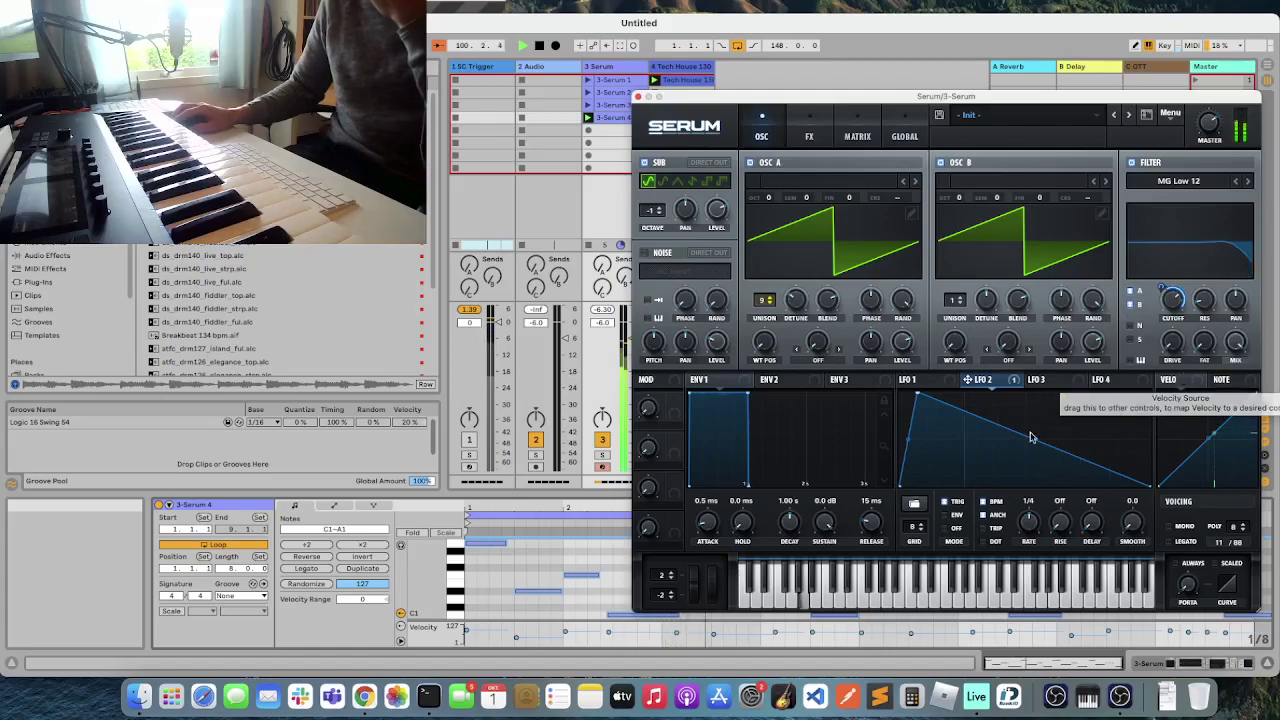
drag(917, 396, 905, 393)
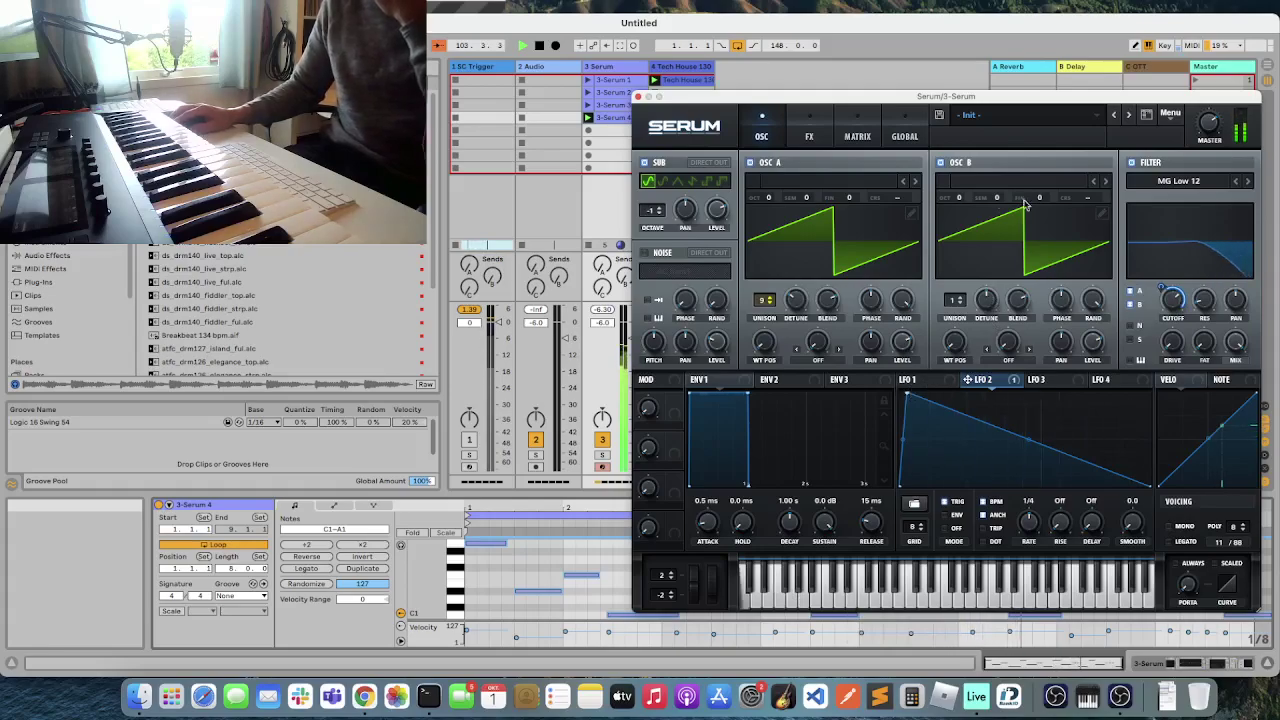
- Enable the noise oscillator and hear it without OSC A and OSC B by switching both off
click(647, 253)
click(647, 253)
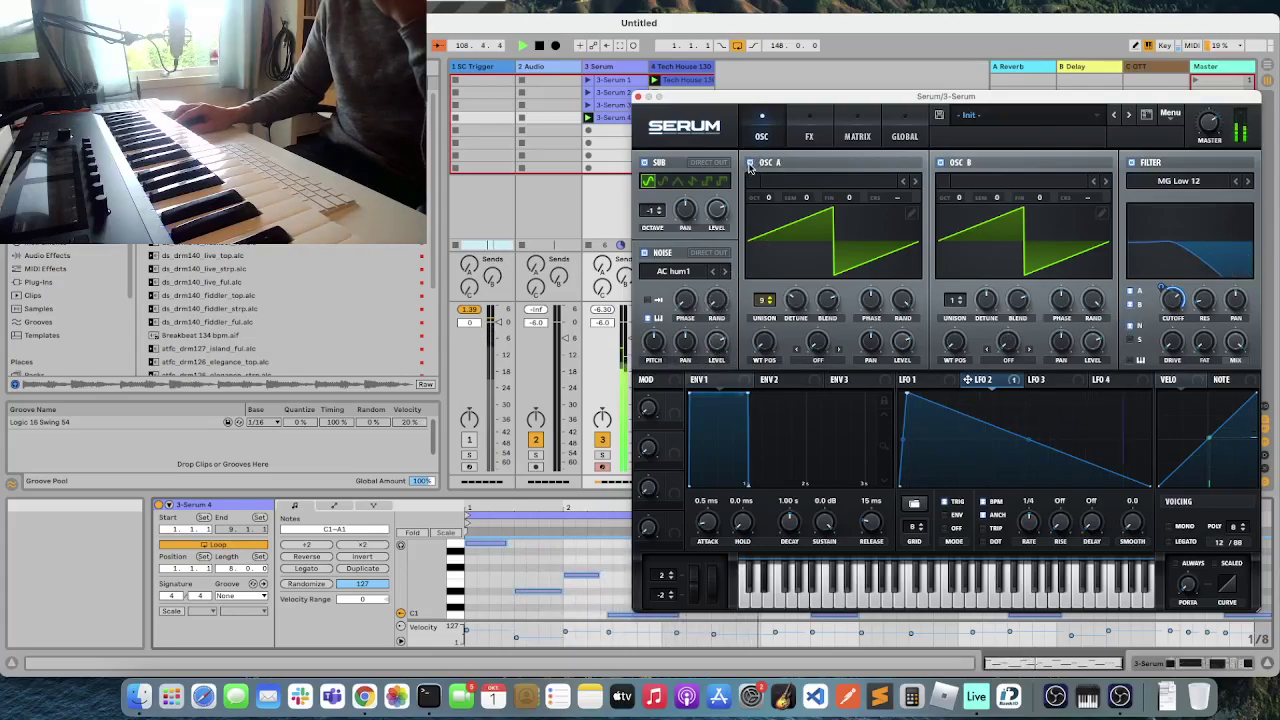
click(749, 163)
click(941, 163)
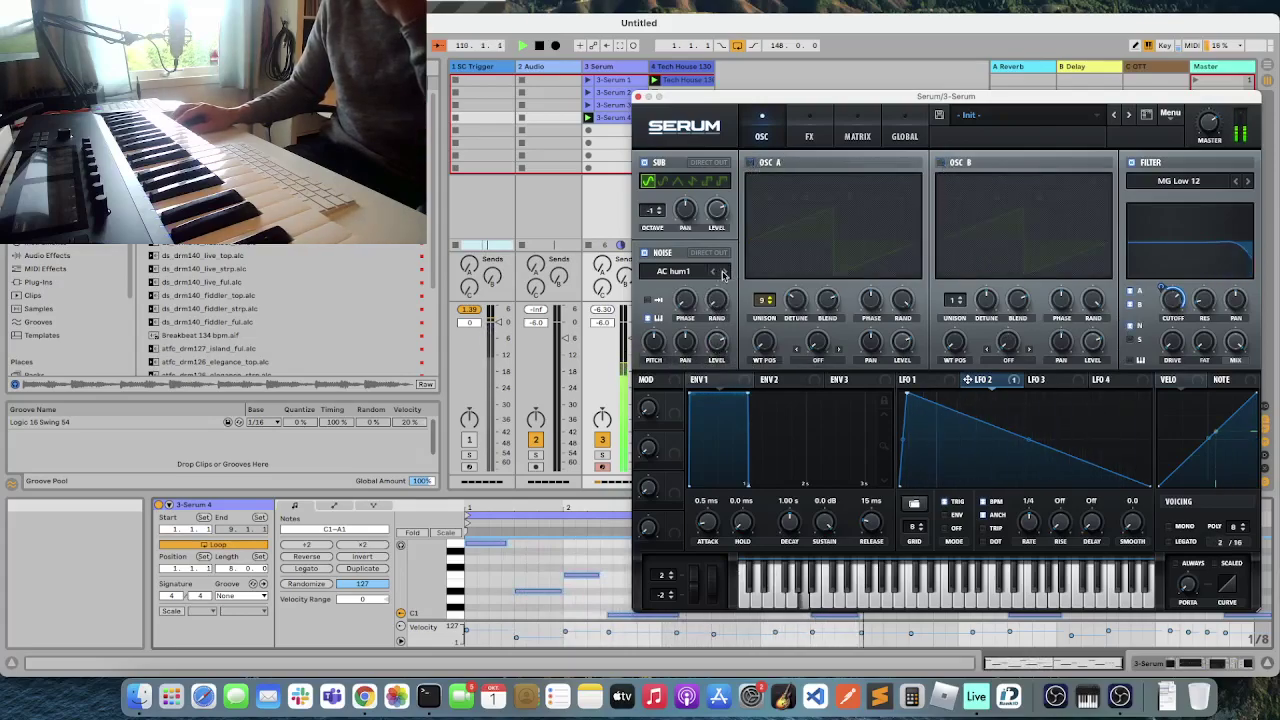
- Try several noise samples, load BrightWhite from the Analog category, and switch OSC A and OSC B back on
click(725, 273)
click(725, 273)
click(725, 273)
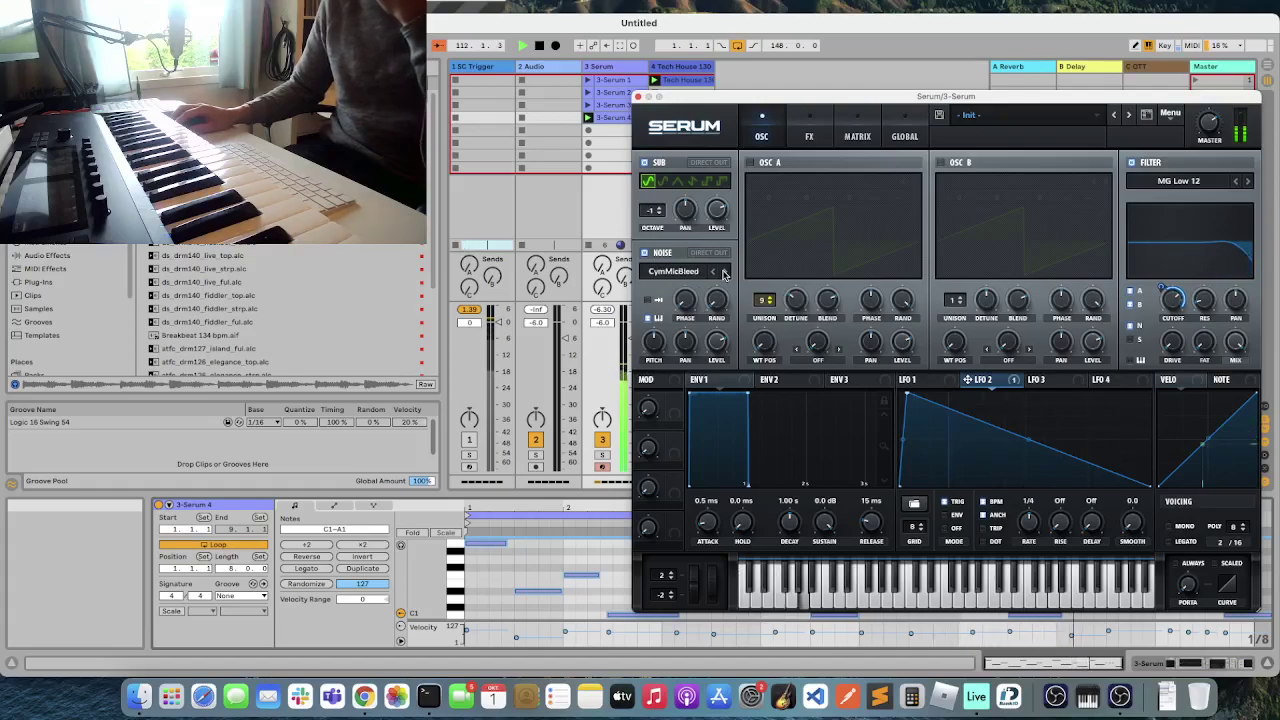
click(725, 273)
click(685, 271)
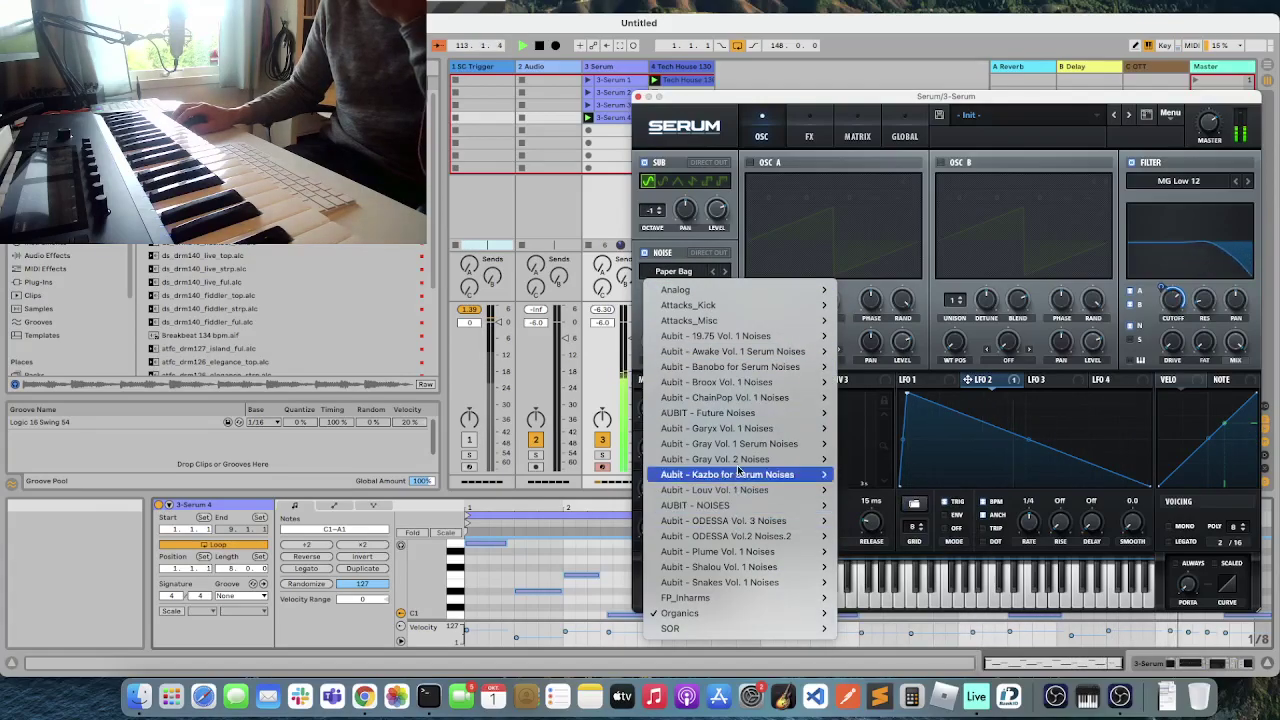
mouse_move(750, 297)
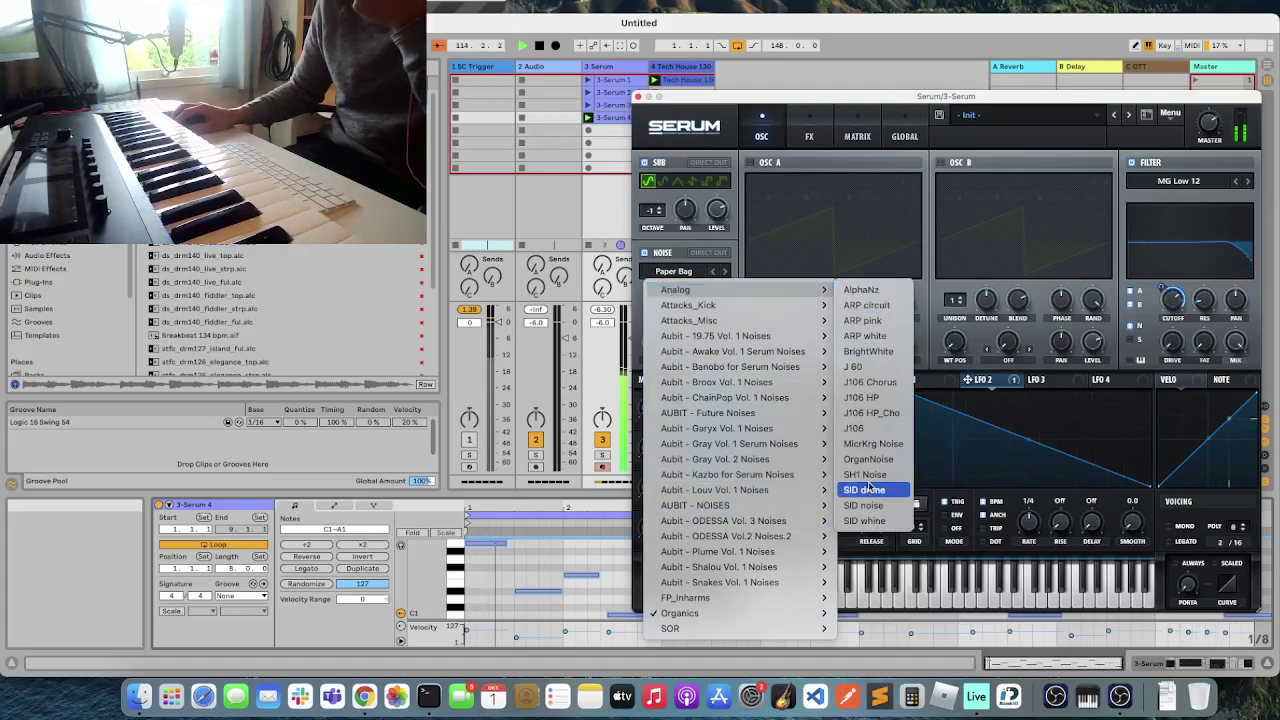
click(868, 351)
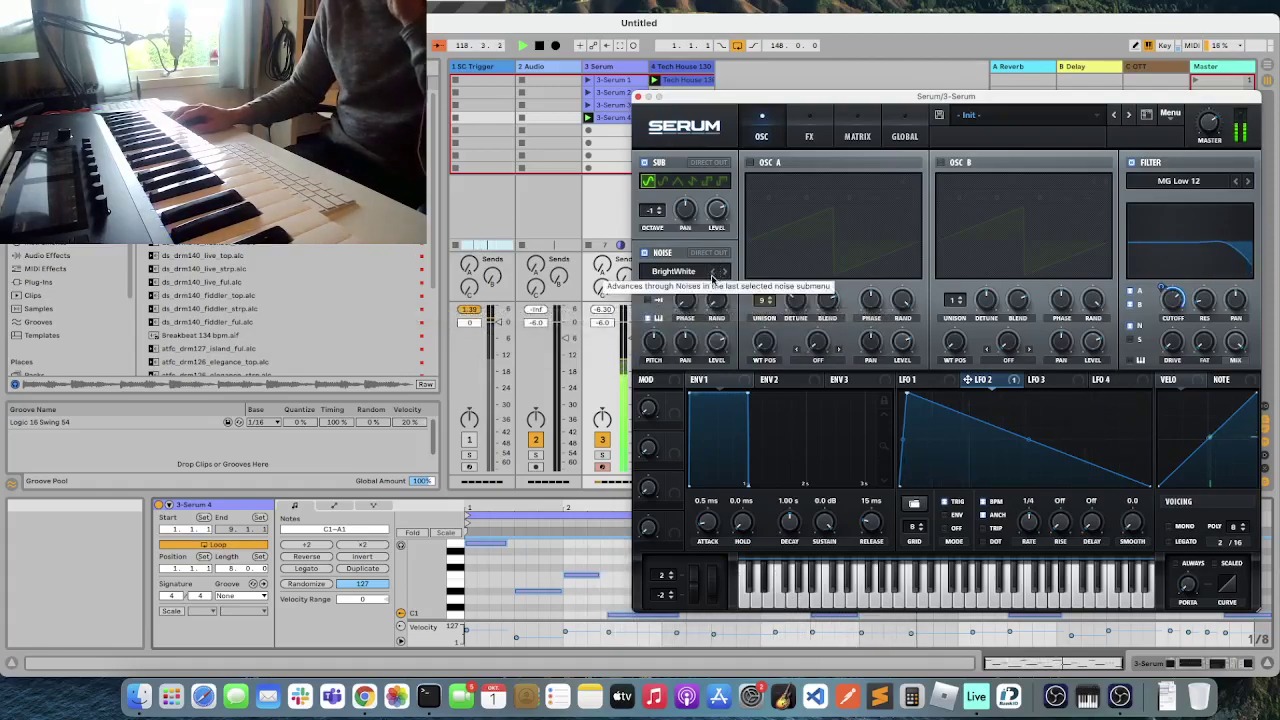
click(751, 163)
click(941, 163)
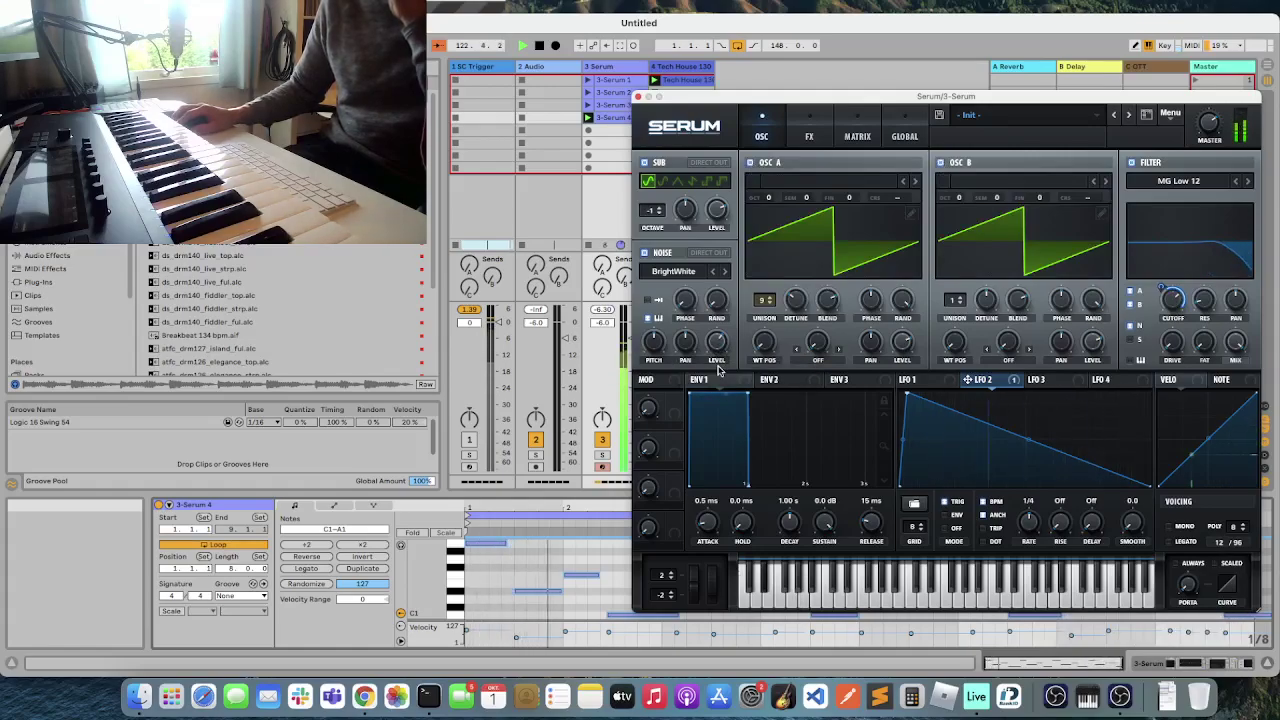
- Launch 3-Serum 2, and add the Straight EDM Beat loop to the drum track's second slot and play it
click(612, 92)
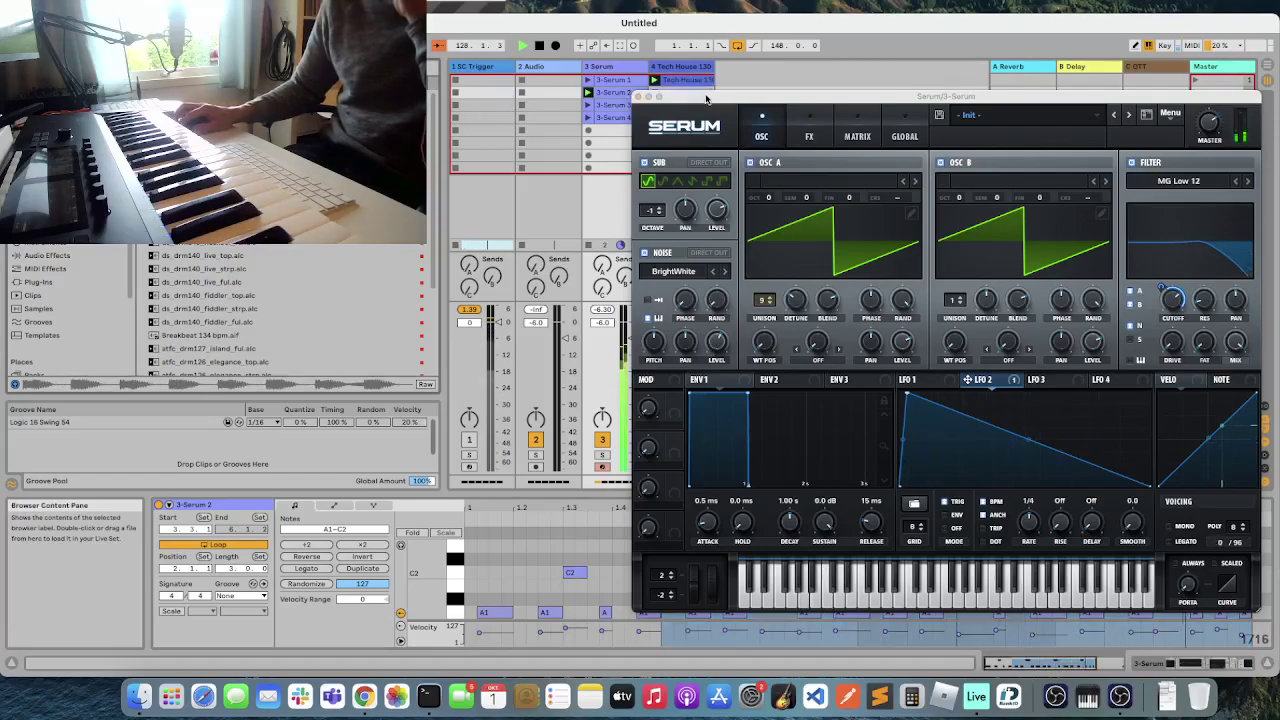
drag(701, 95, 701, 113)
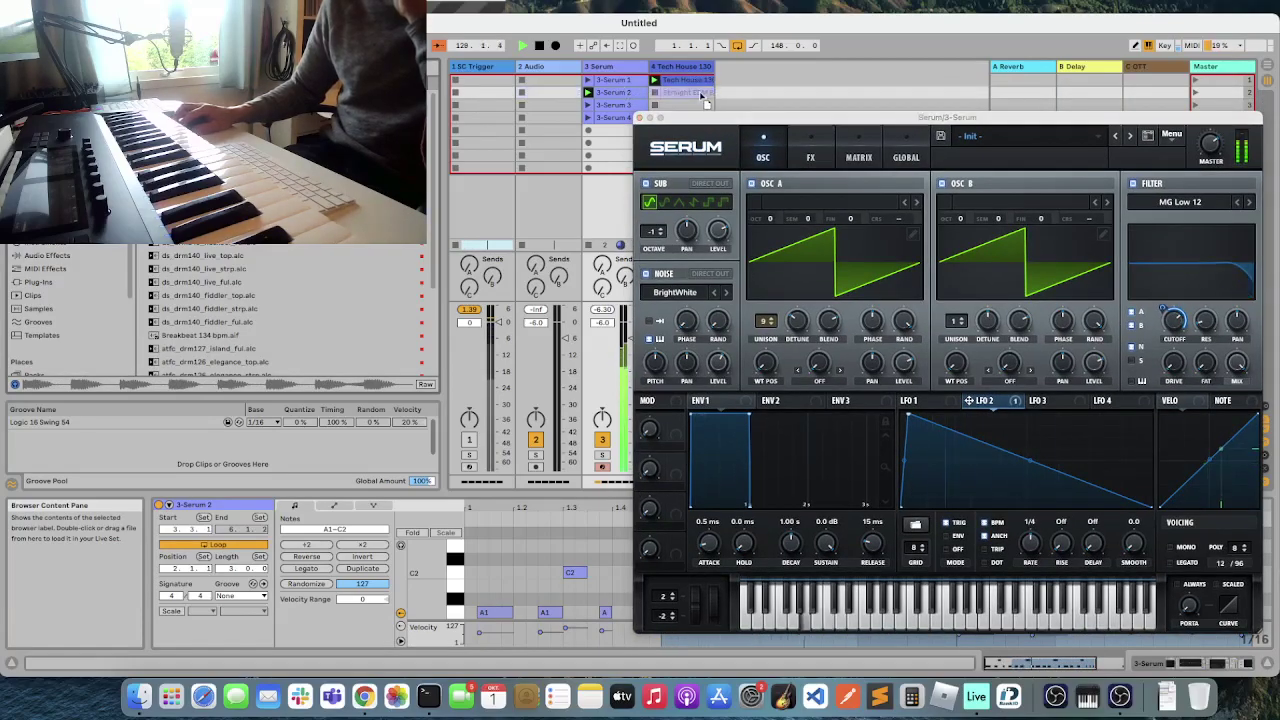
click(684, 92)
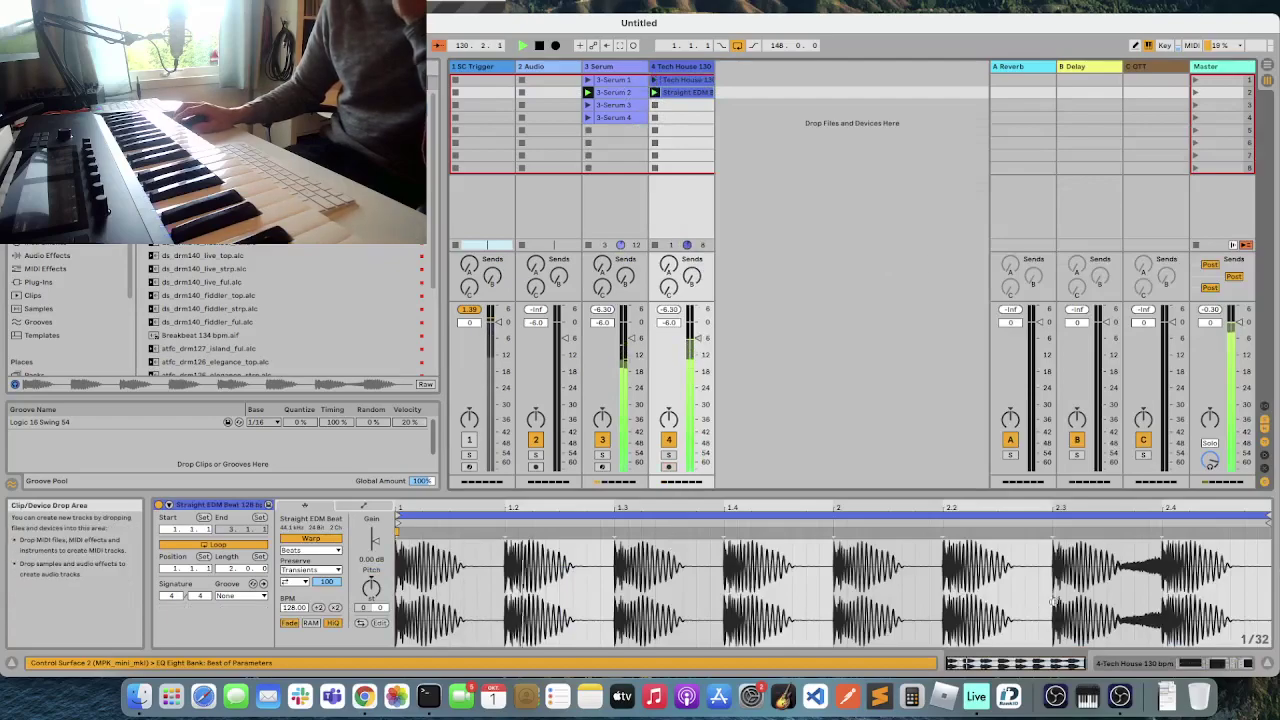
- Enable sidechain on the Serum track's Compressor with the SC Trigger track as its audio source
click(612, 67)
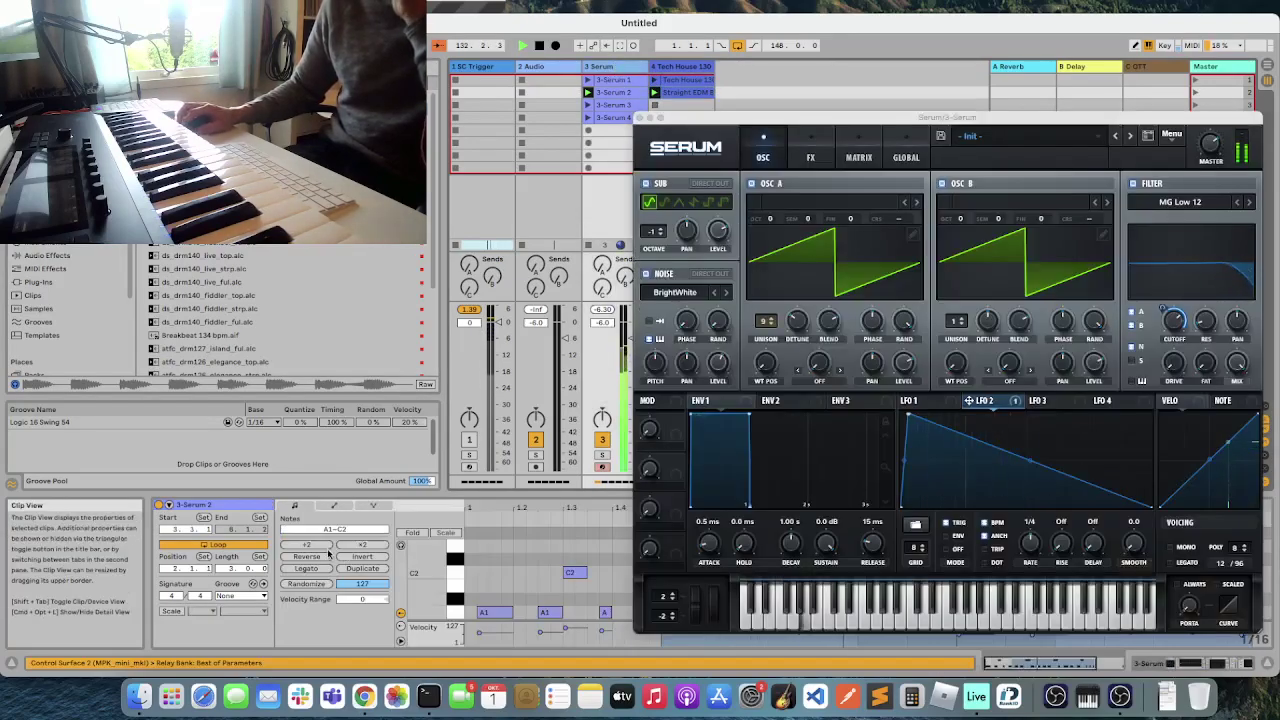
key(shift+Tab)
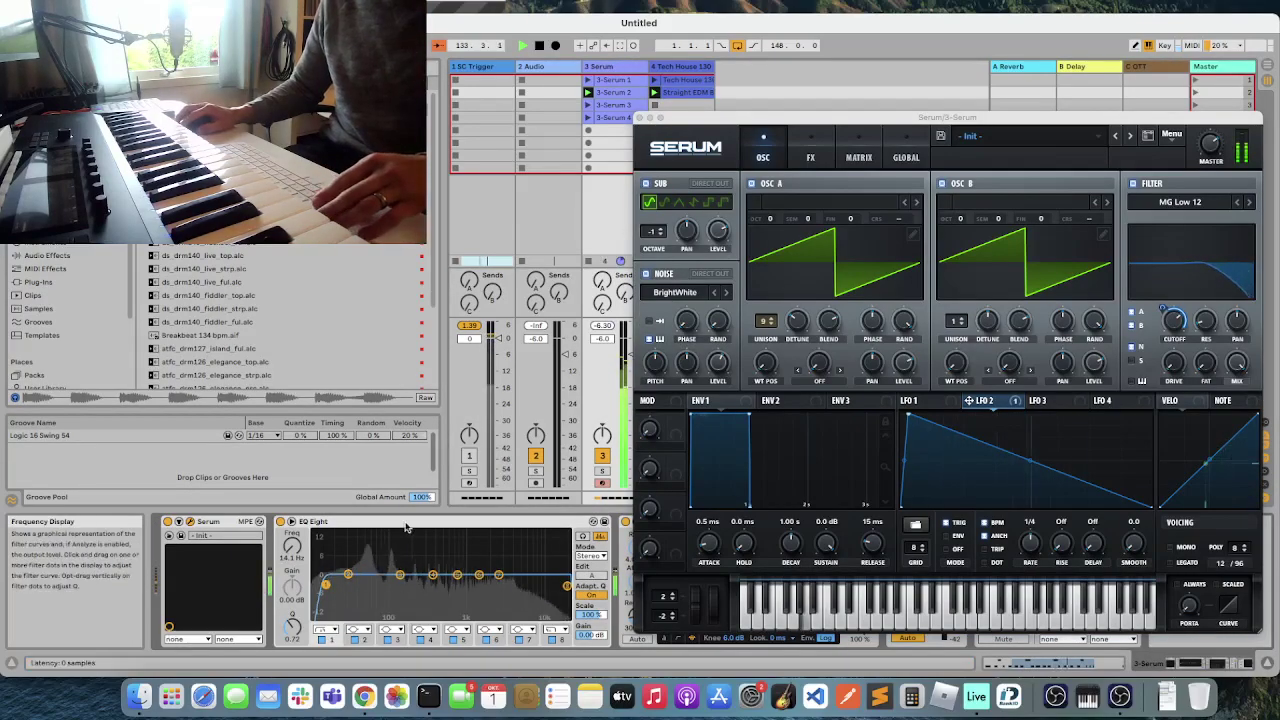
drag(818, 118, 83, 32)
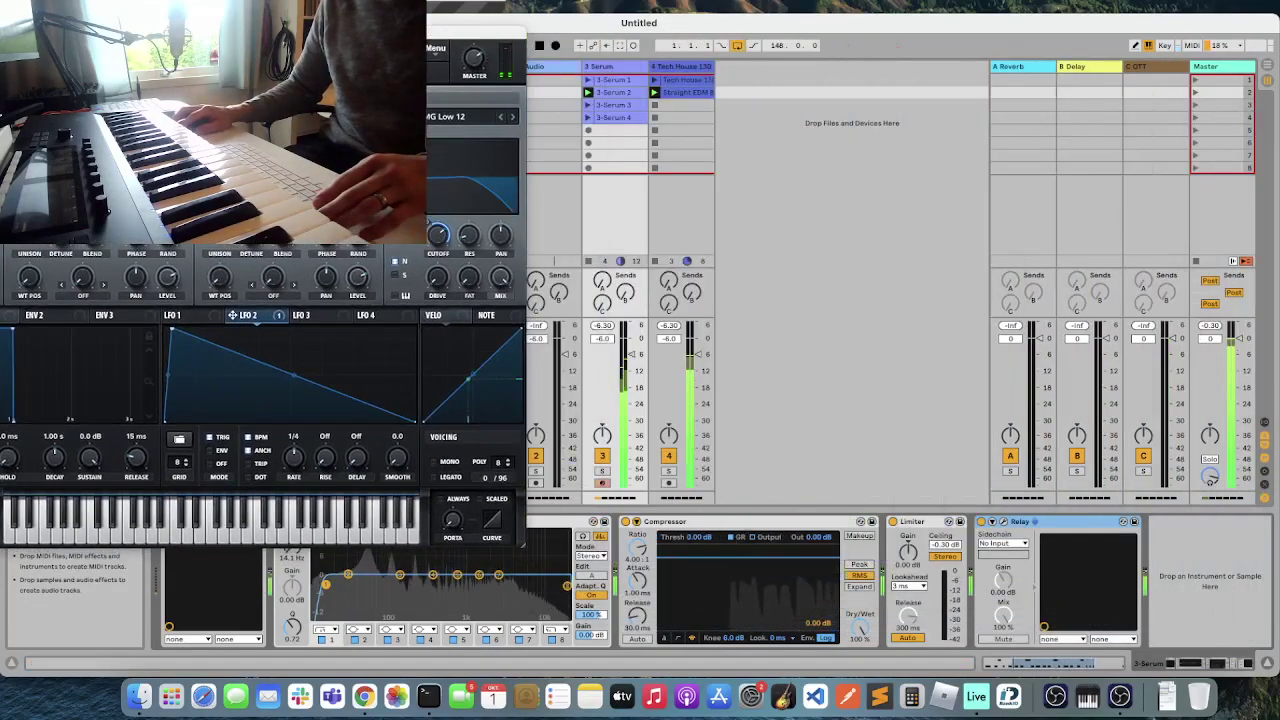
click(651, 537)
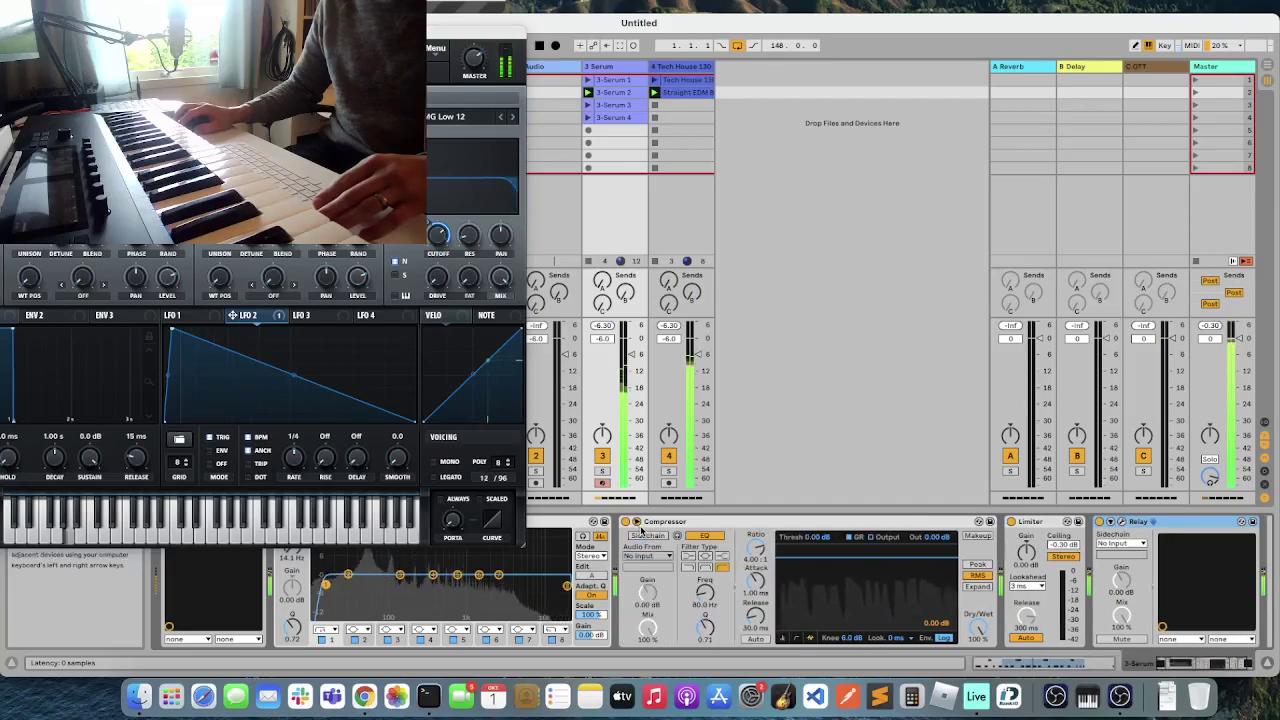
click(651, 558)
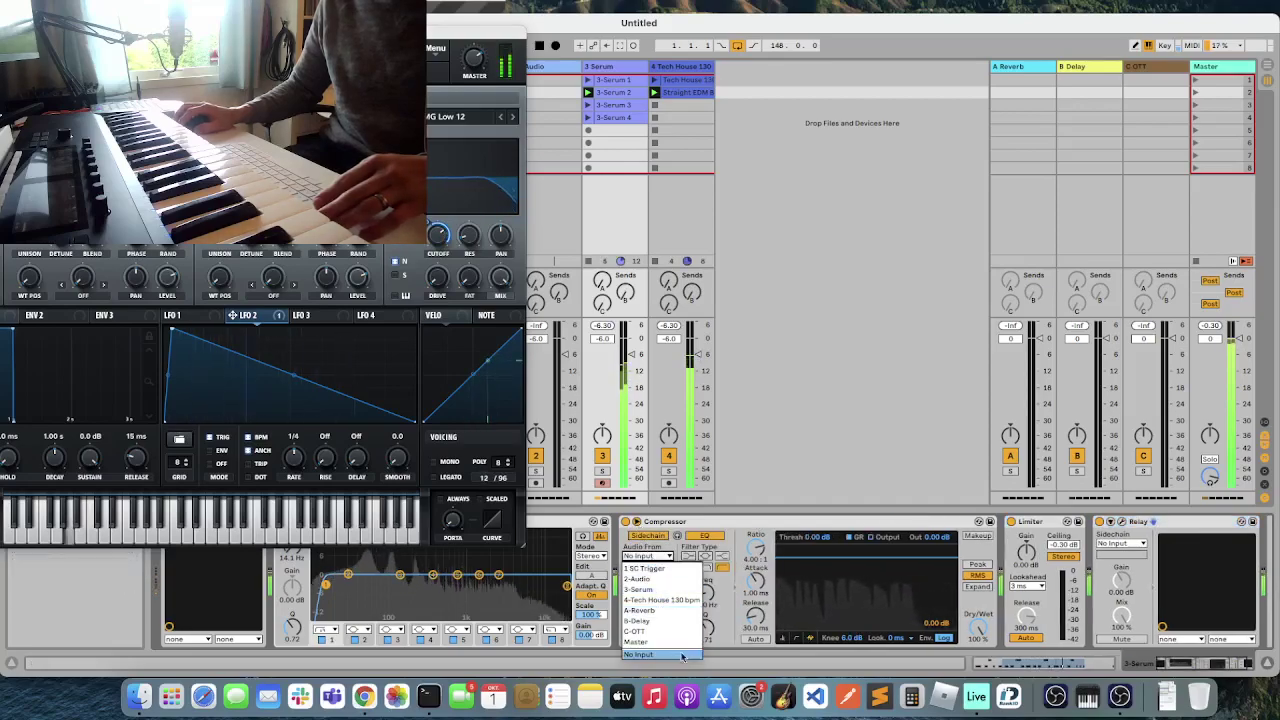
click(685, 570)
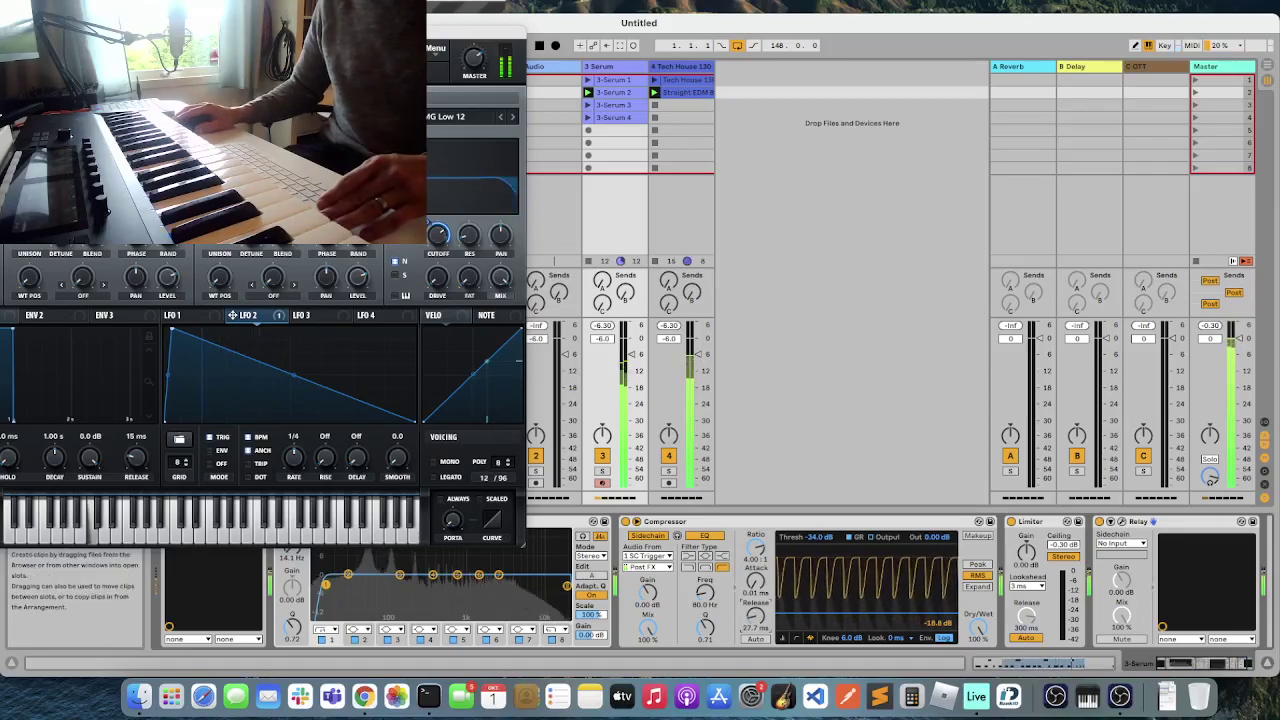
- Bring the Serum window back into view and raise the filter's cutoff and its resonance to about 43%
drag(271, 33, 835, 52)
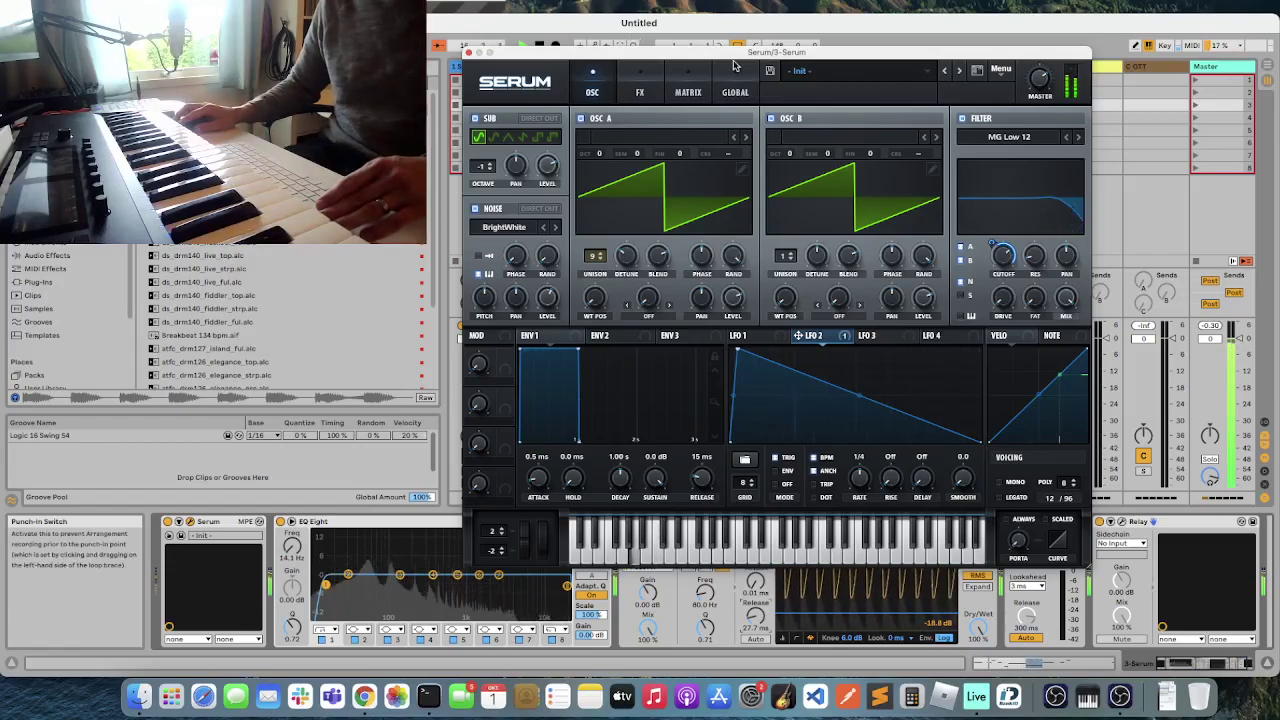
drag(735, 57, 423, 95)
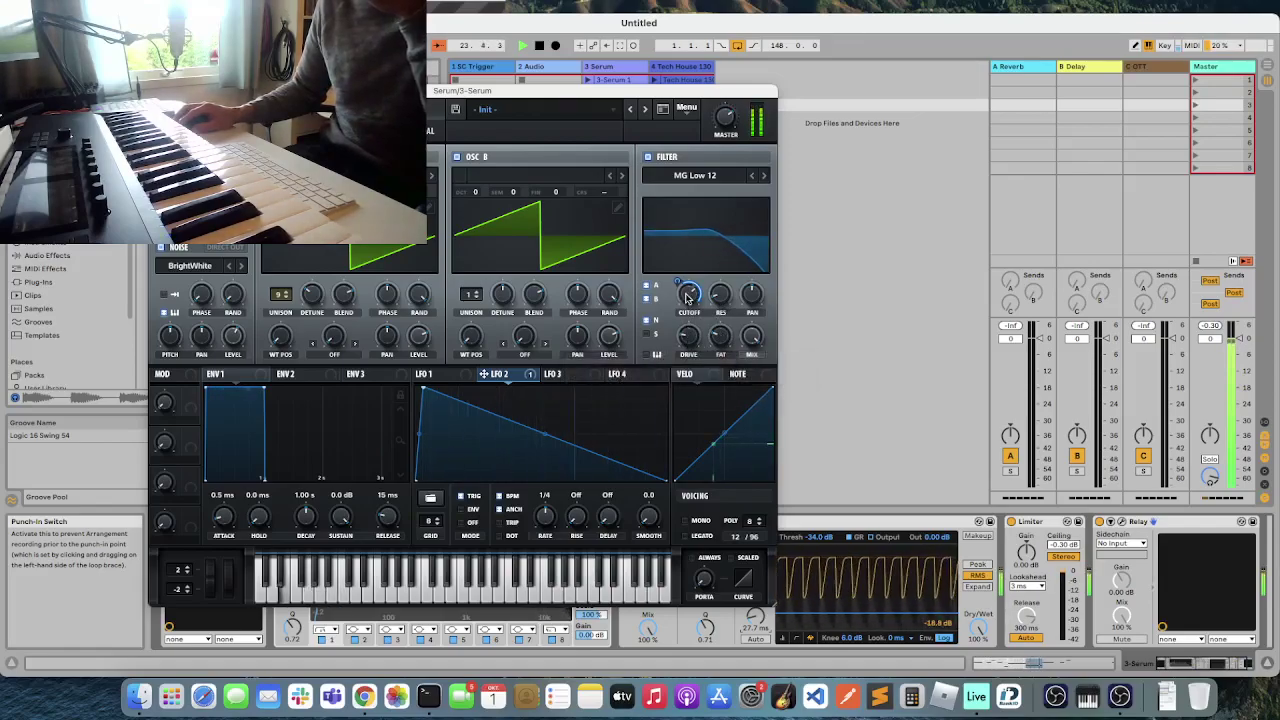
mouse_move(688, 293)
drag(688, 285, 704, 246)
drag(730, 296, 724, 268)
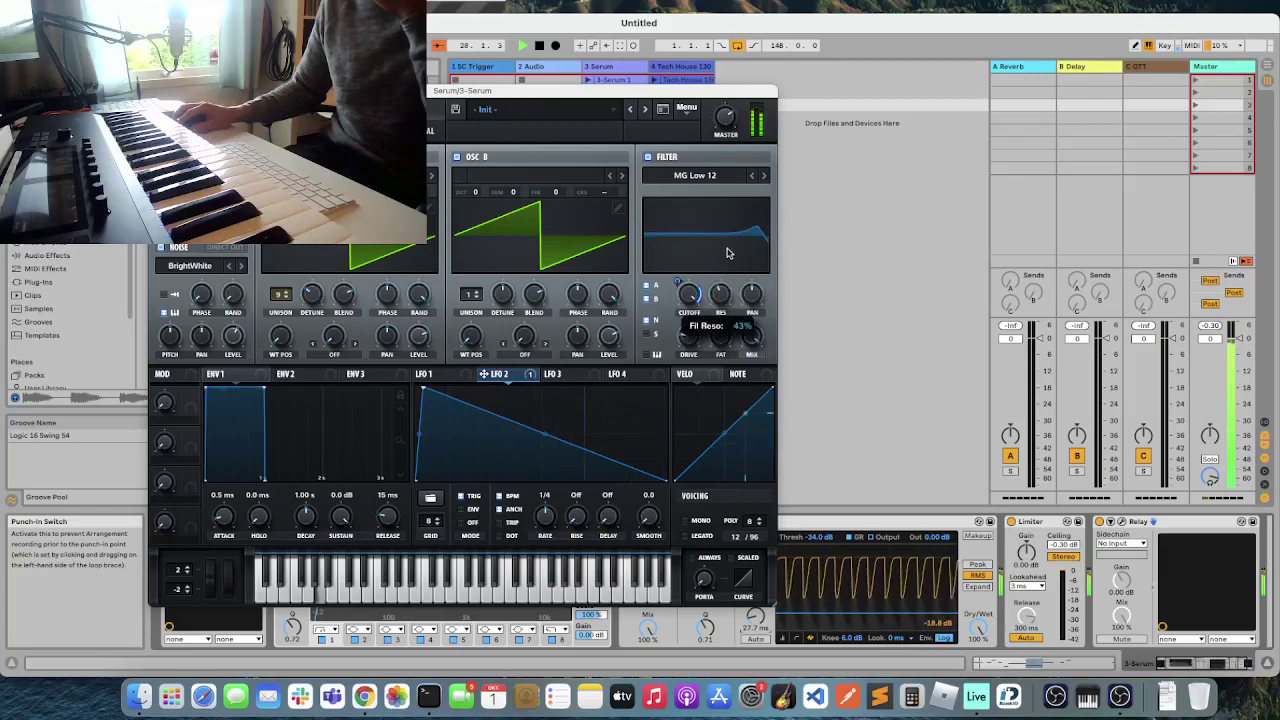
drag(733, 238, 707, 302)
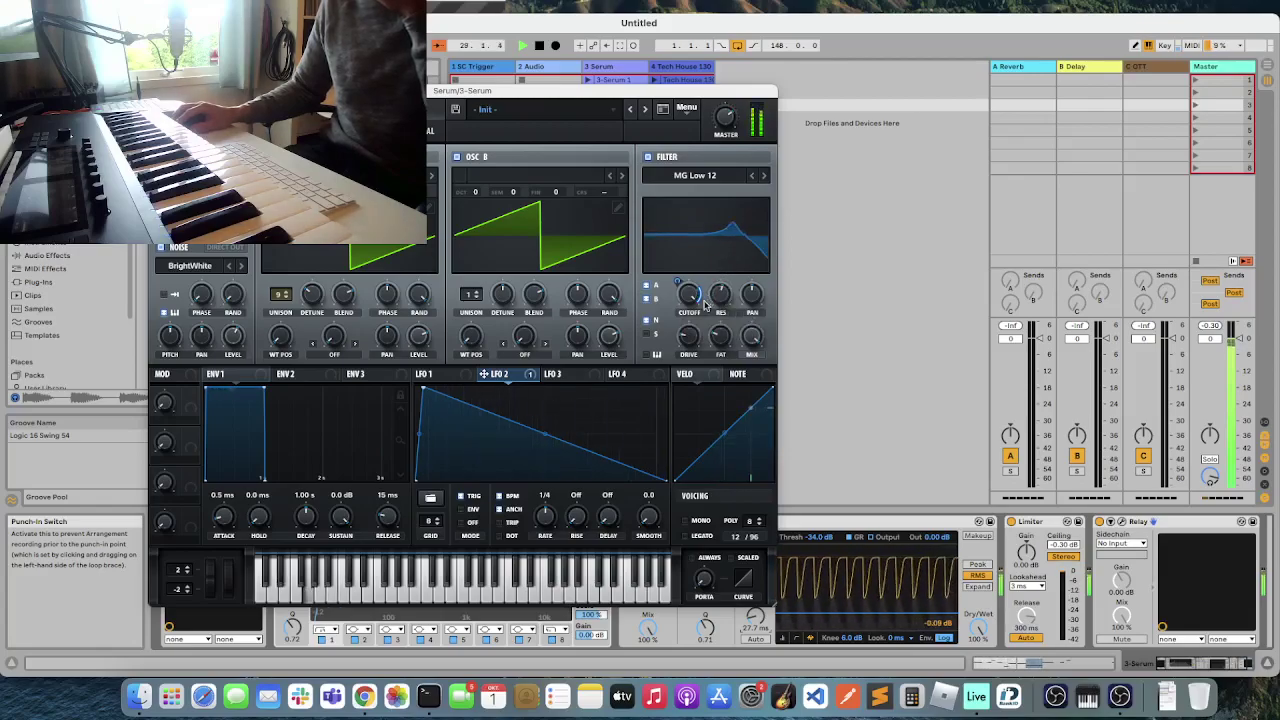
- Map LFO 3 to the filter's pan
click(570, 374)
drag(553, 378, 753, 295)
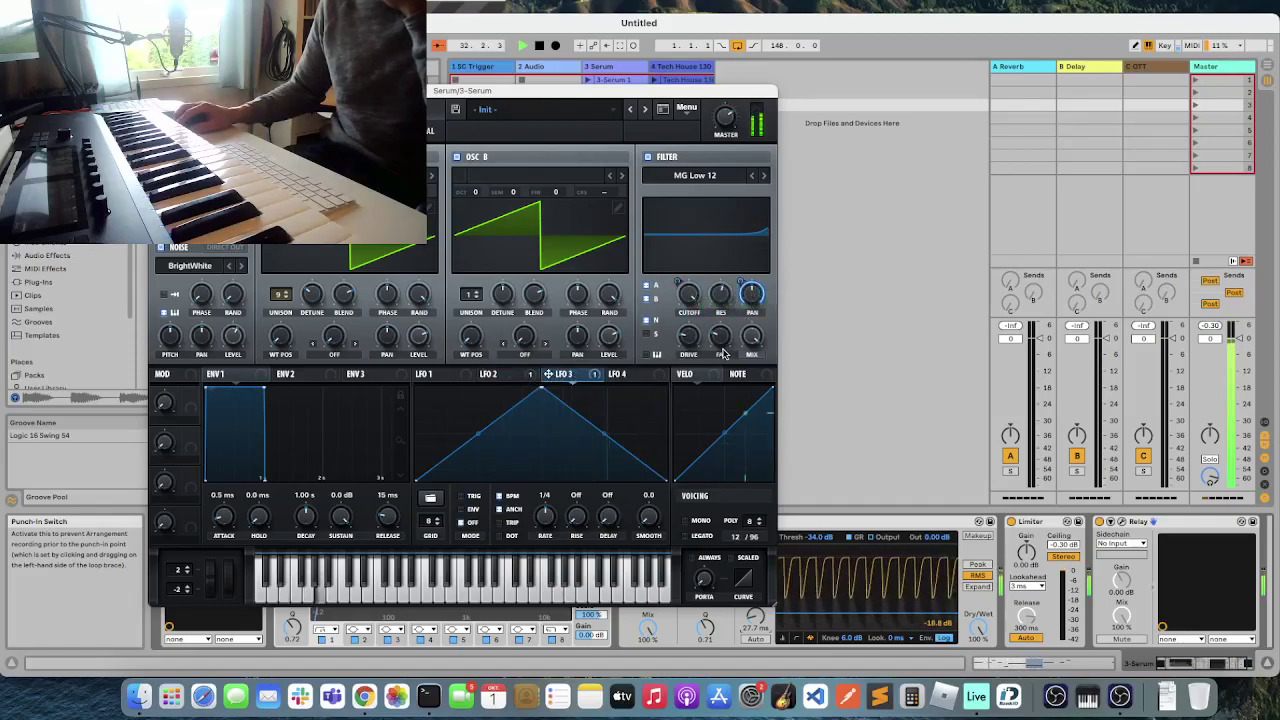
- Set LFO 3's rate to 2 bar and lower Serum's filter cutoff
drag(545, 516, 546, 545)
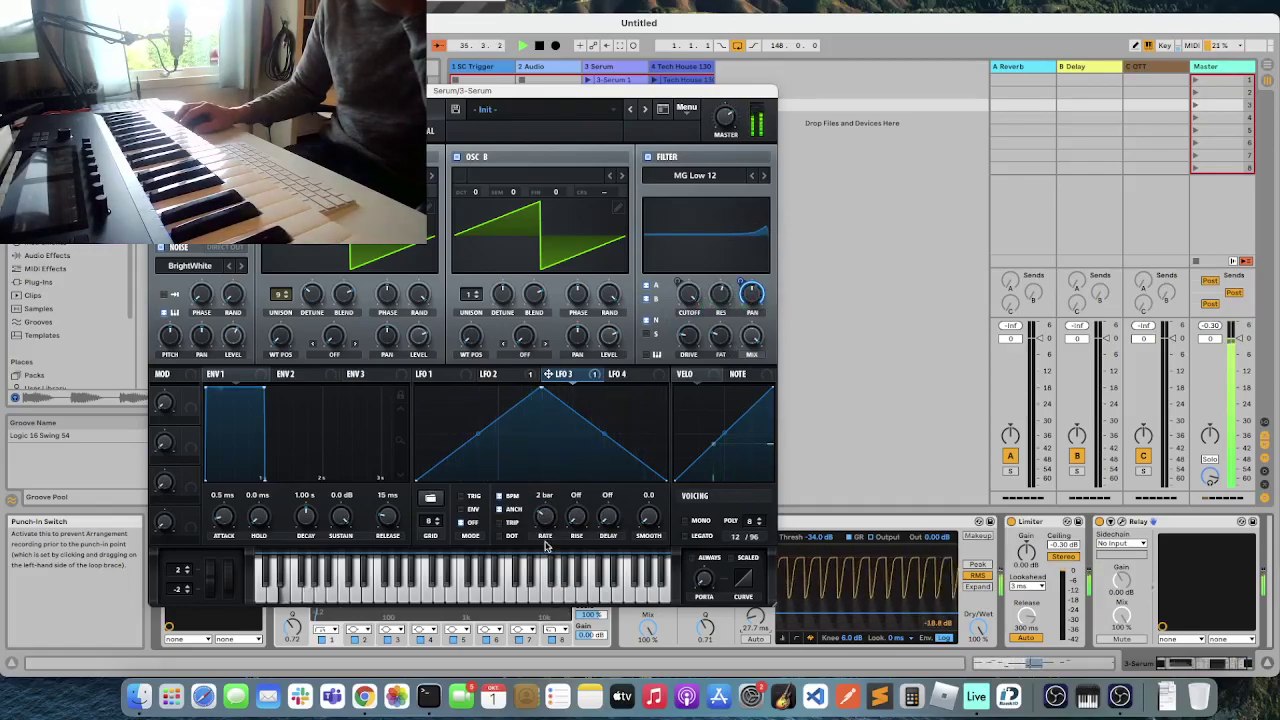
drag(688, 297, 691, 374)
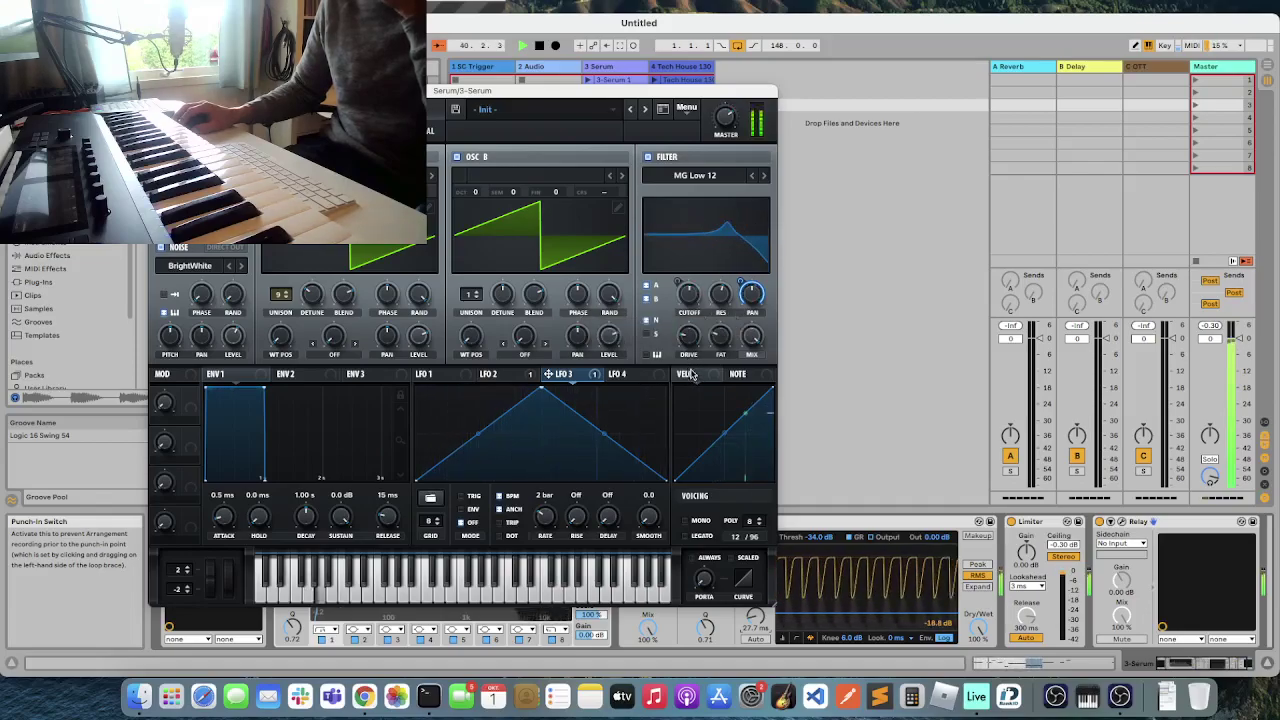
right_click(688, 300)
click(688, 300)
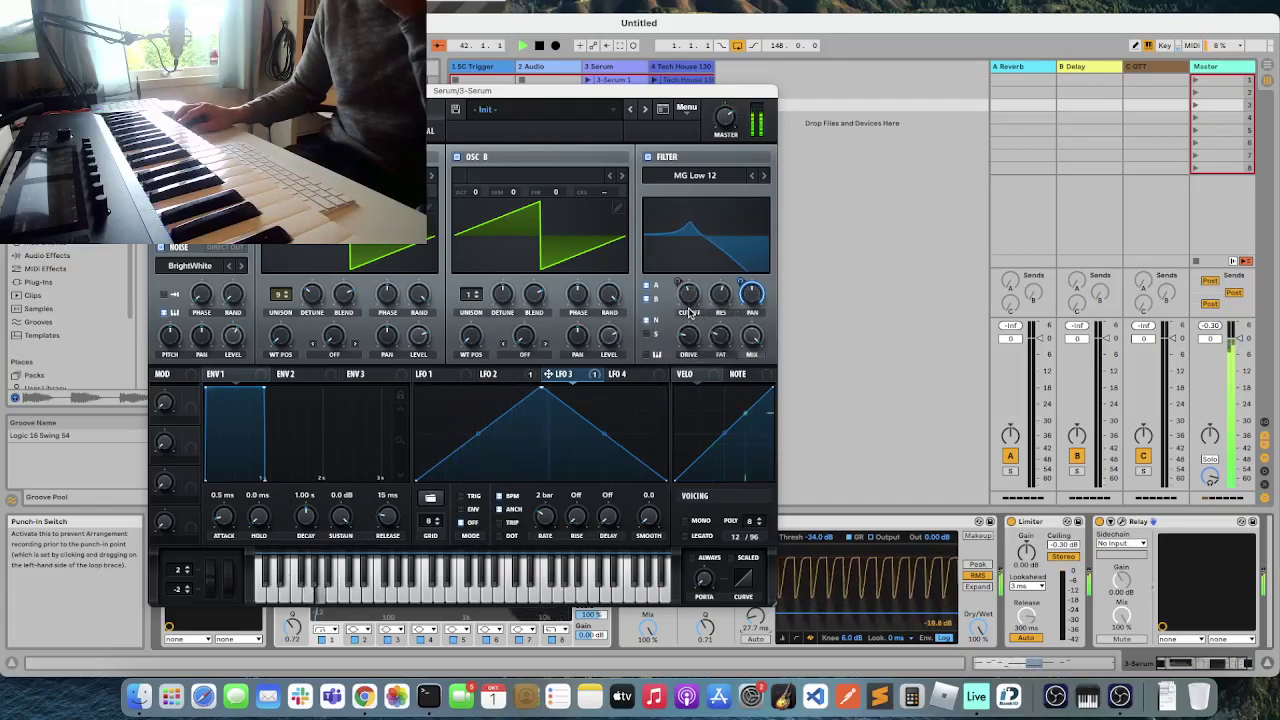
right_click(688, 297)
drag(688, 300, 689, 333)
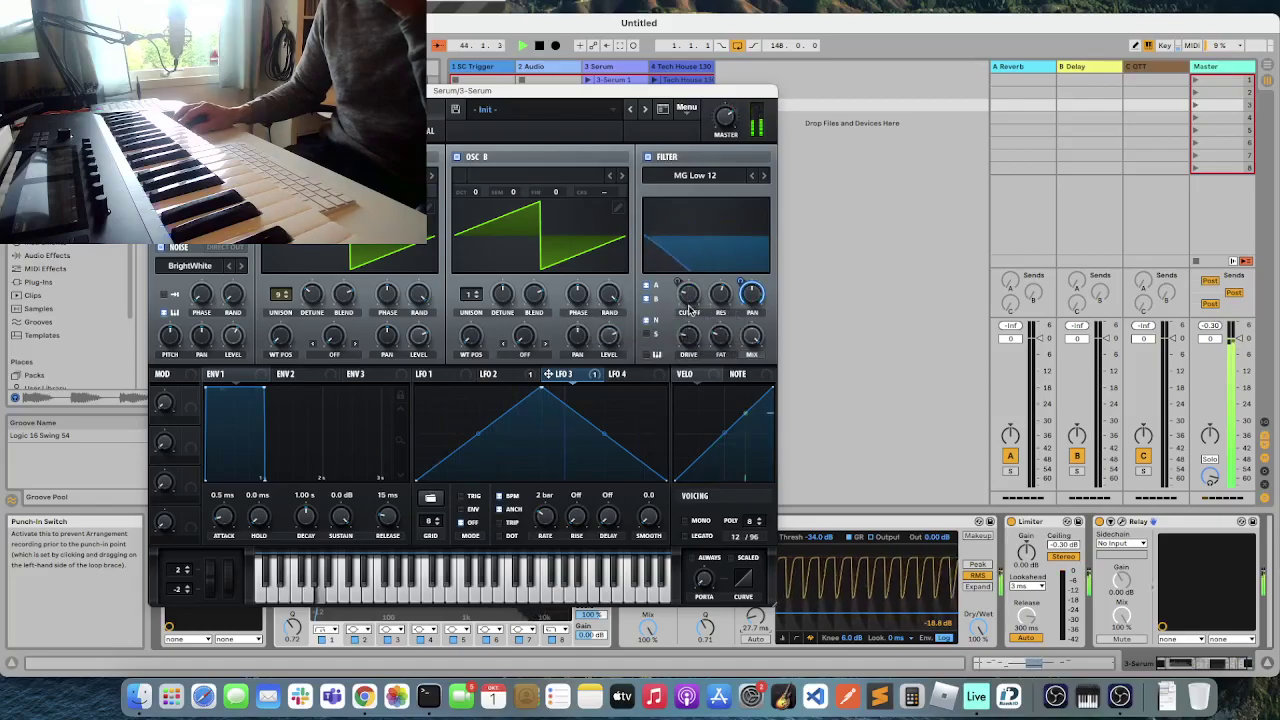
- Expose Serum's filter cutoff as a configured parameter on its device in the Live track
drag(494, 90, 960, 74)
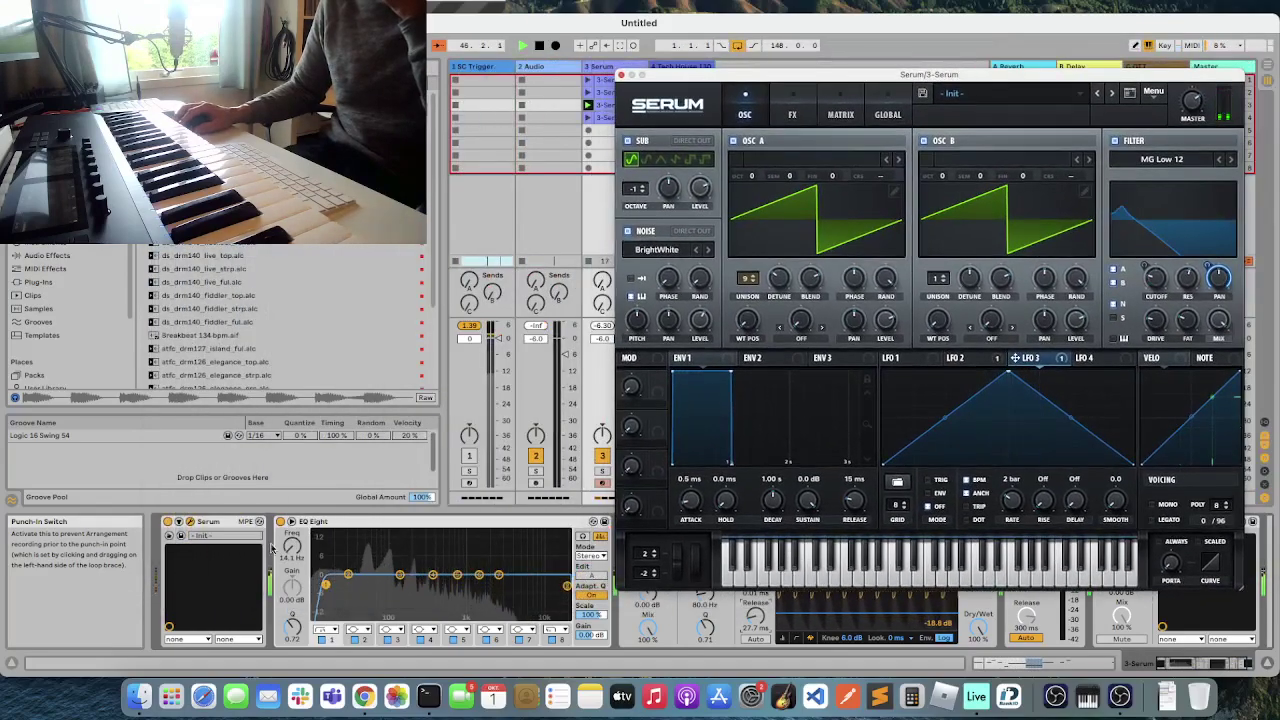
click(180, 523)
click(296, 521)
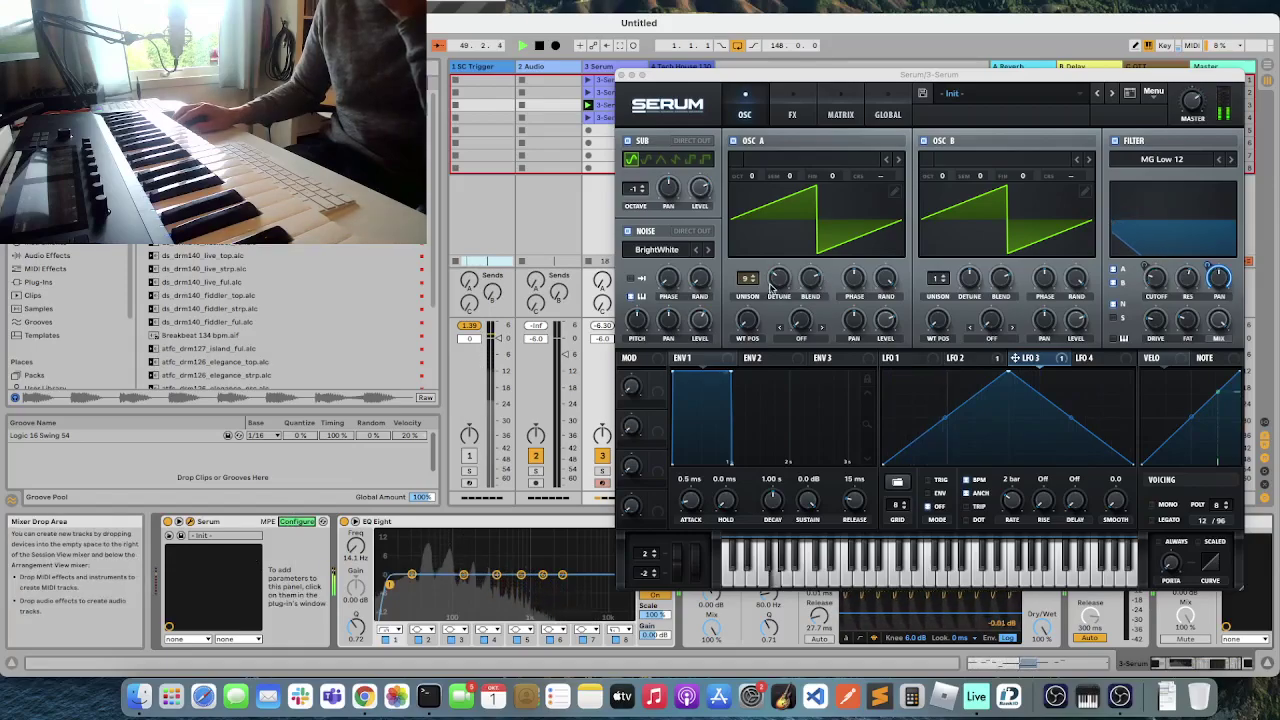
click(1158, 281)
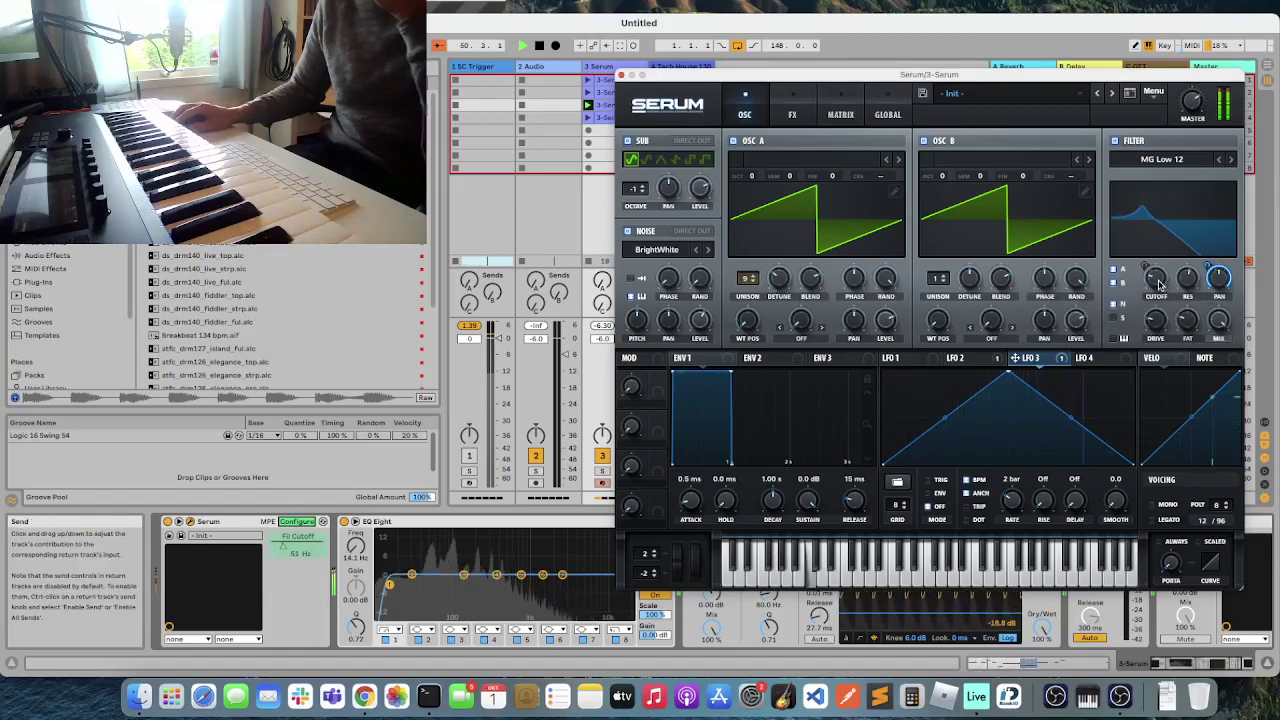
- Assign the exposed Fil Cutoff parameter to a MIDI controller knob through MIDI mapping
right_click(286, 546)
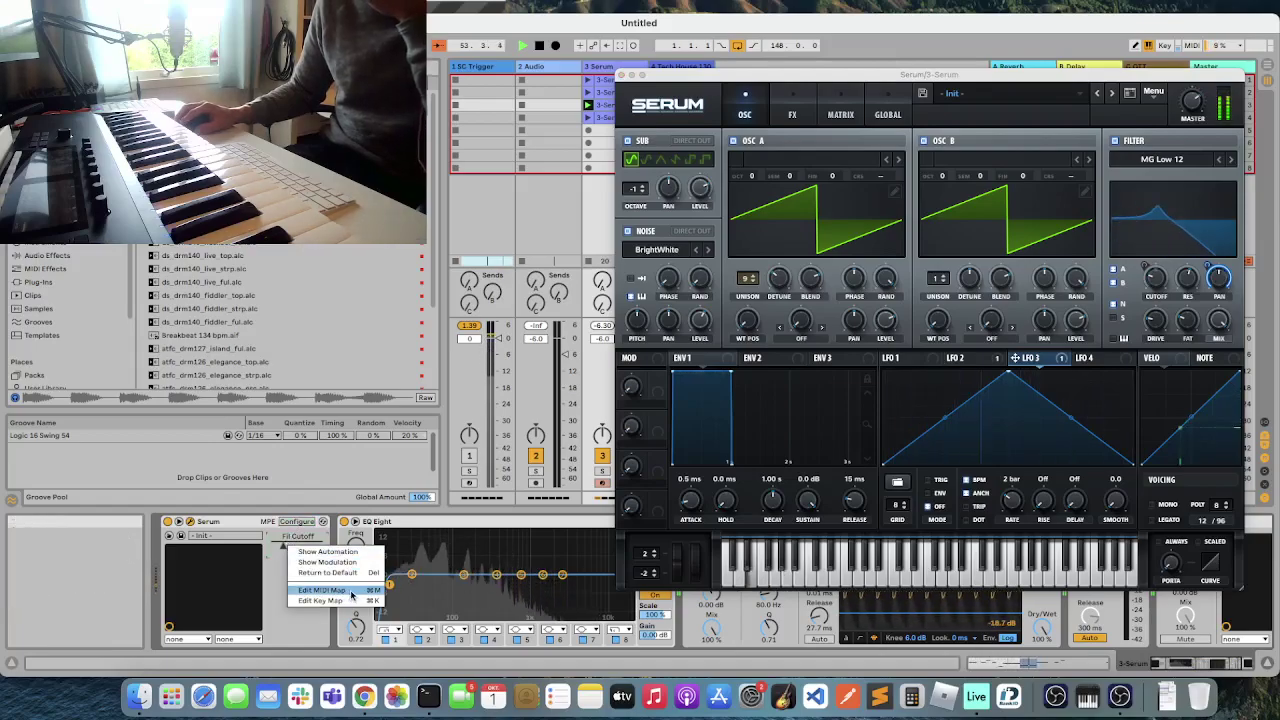
click(351, 592)
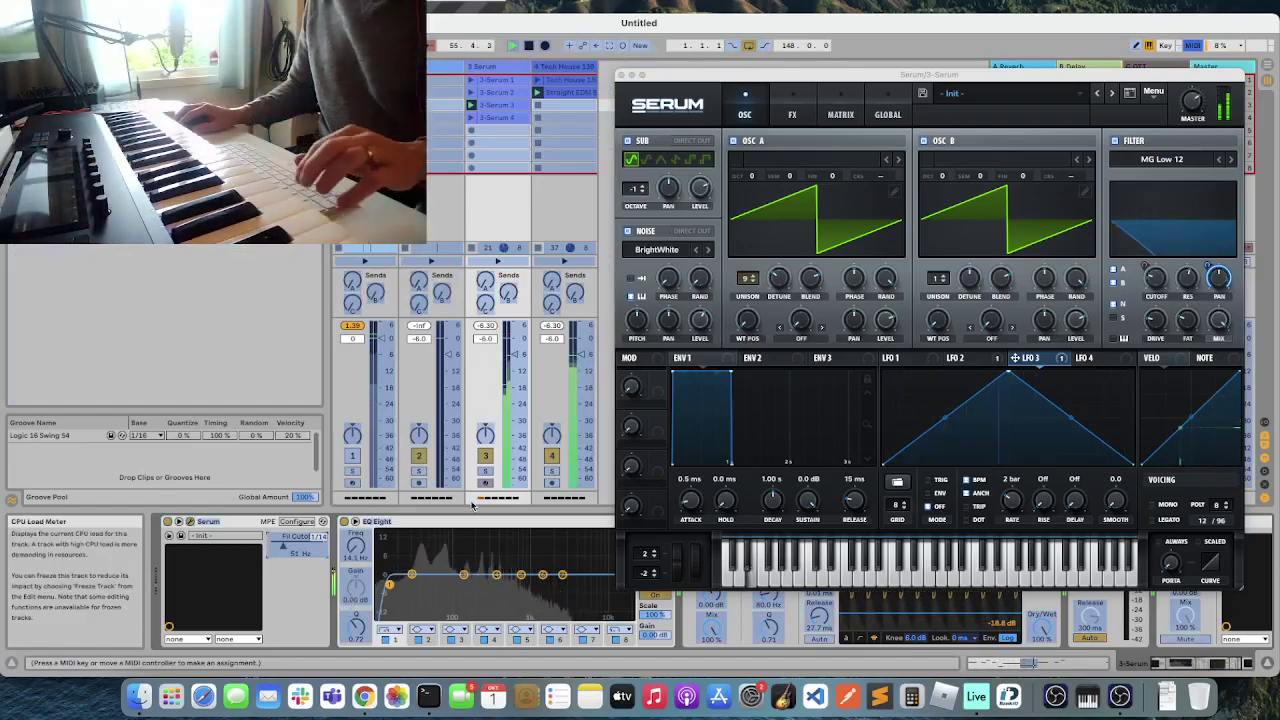
key(super+m)
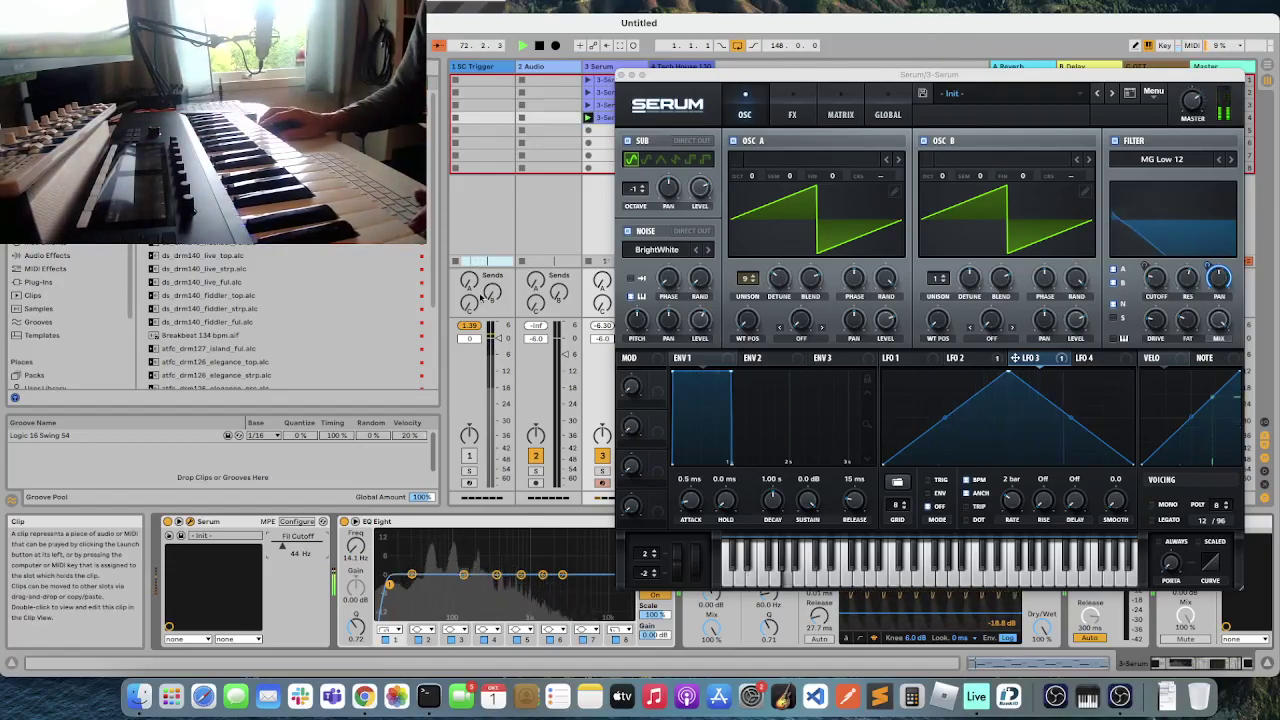
- Raise the Serum track's sends to Reverb and OTT, and the drum track's send to OTT
click(604, 118)
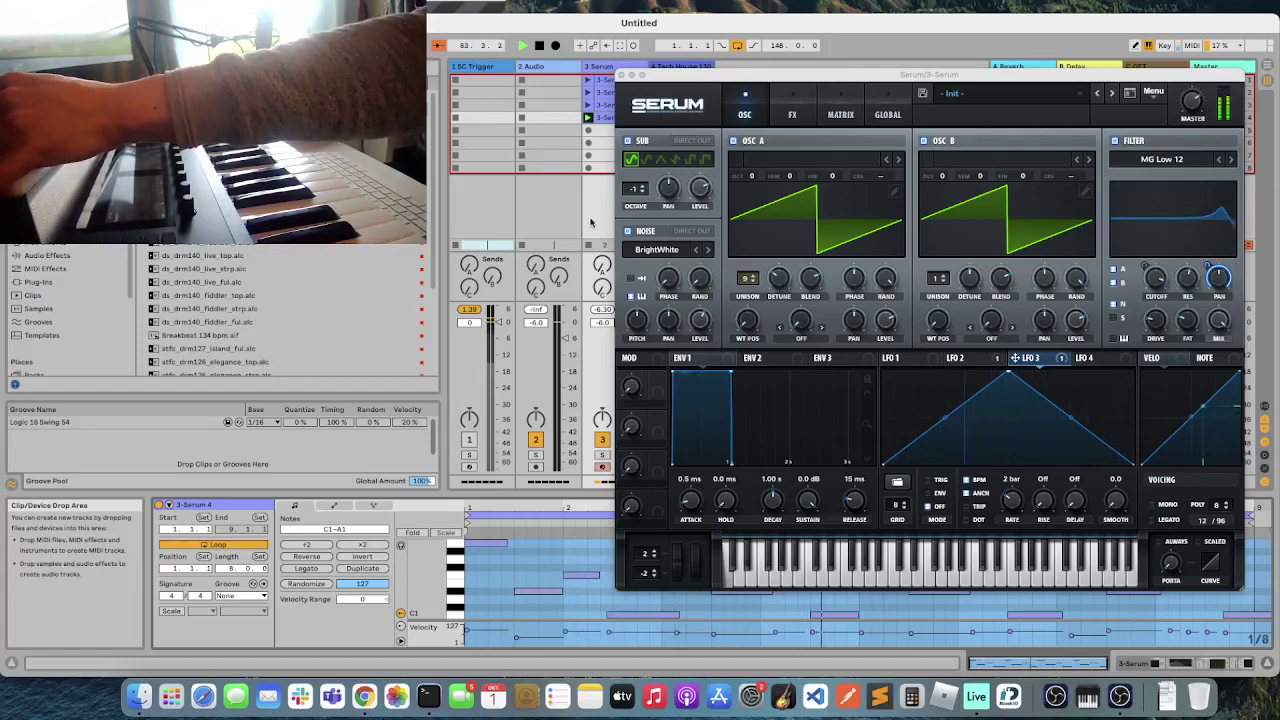
drag(755, 79, 856, 74)
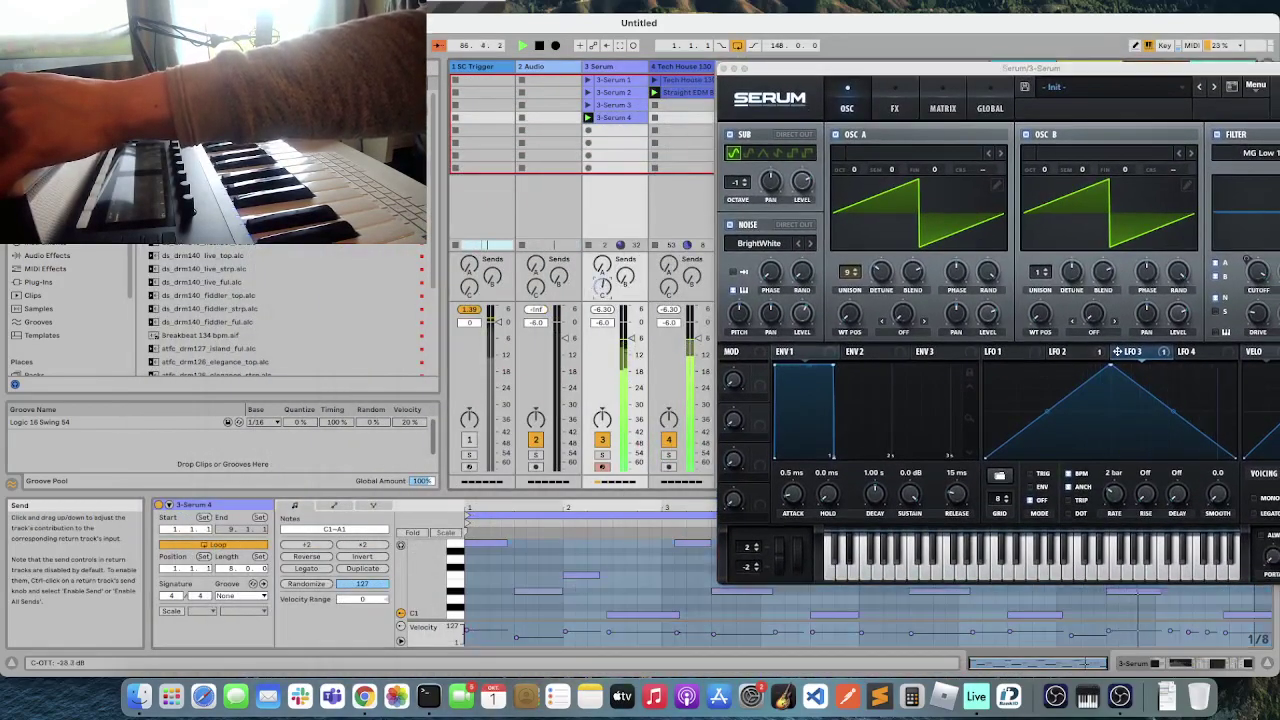
drag(601, 287, 604, 291)
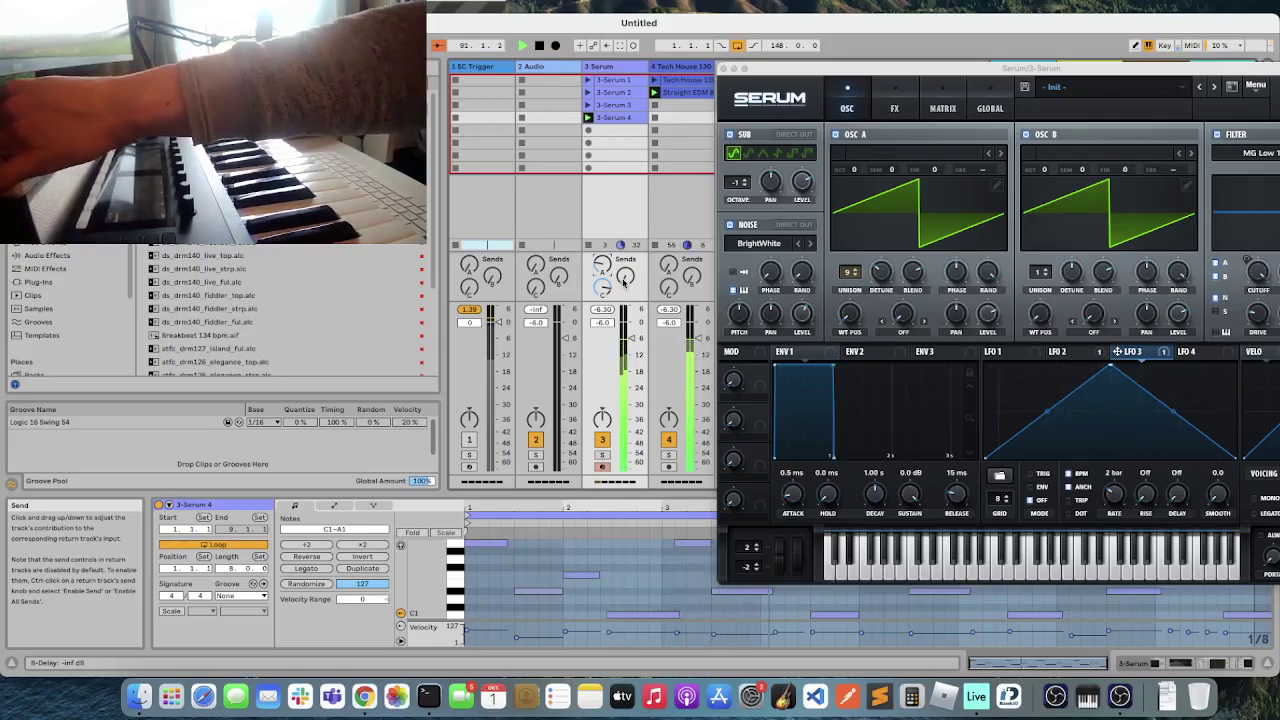
drag(897, 73, 936, 20)
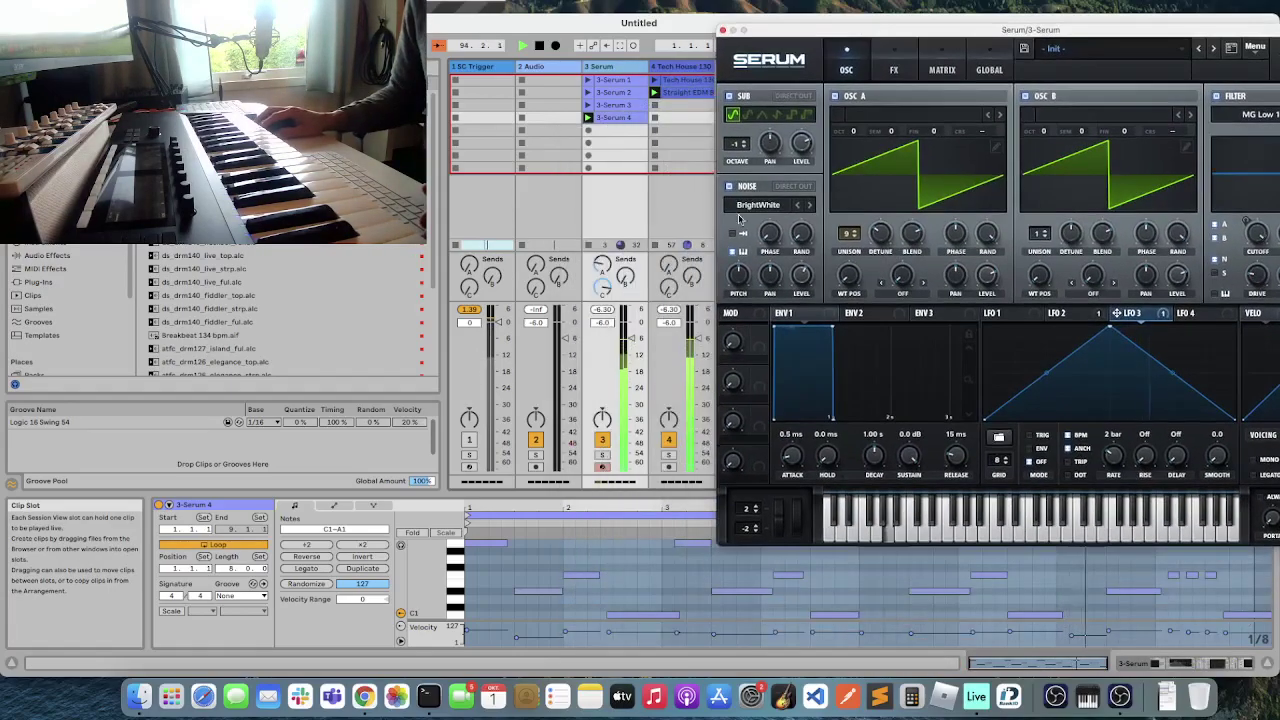
click(668, 285)
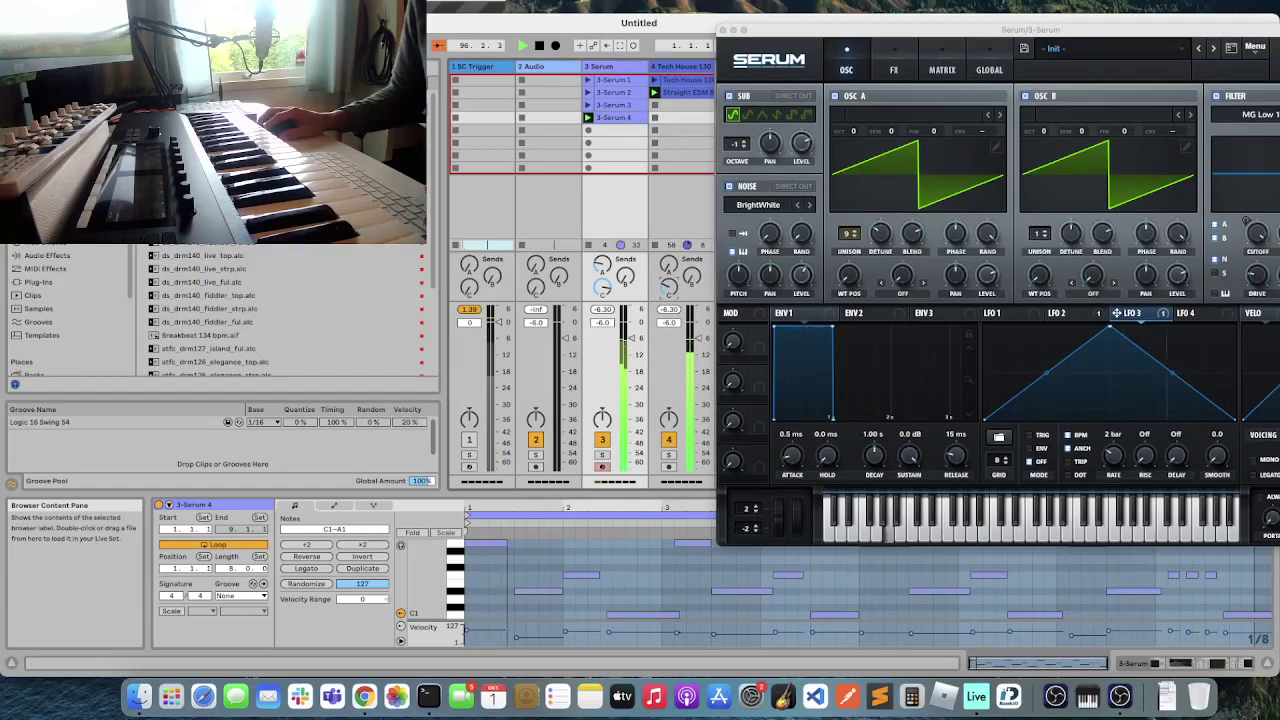
- Launch the 3-Serum 3 clip and map Macro 1 to Serum's filter cutoff
drag(622, 104, 634, 110)
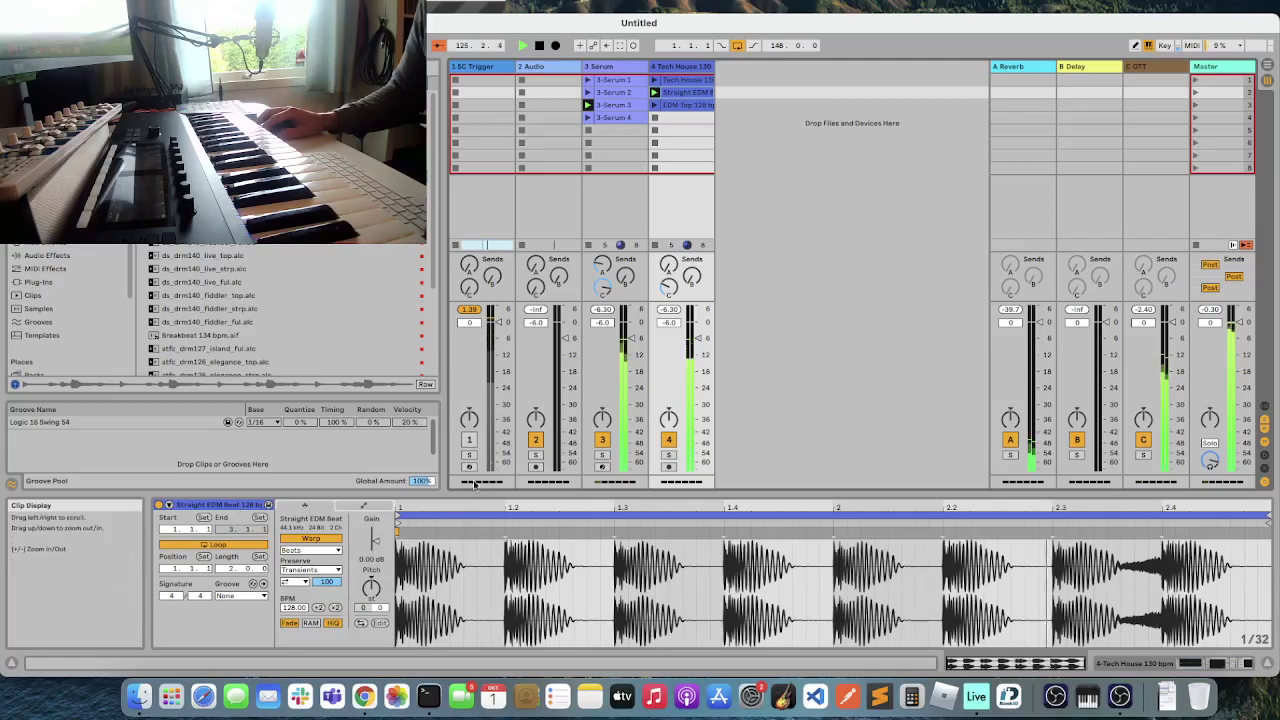
click(610, 208)
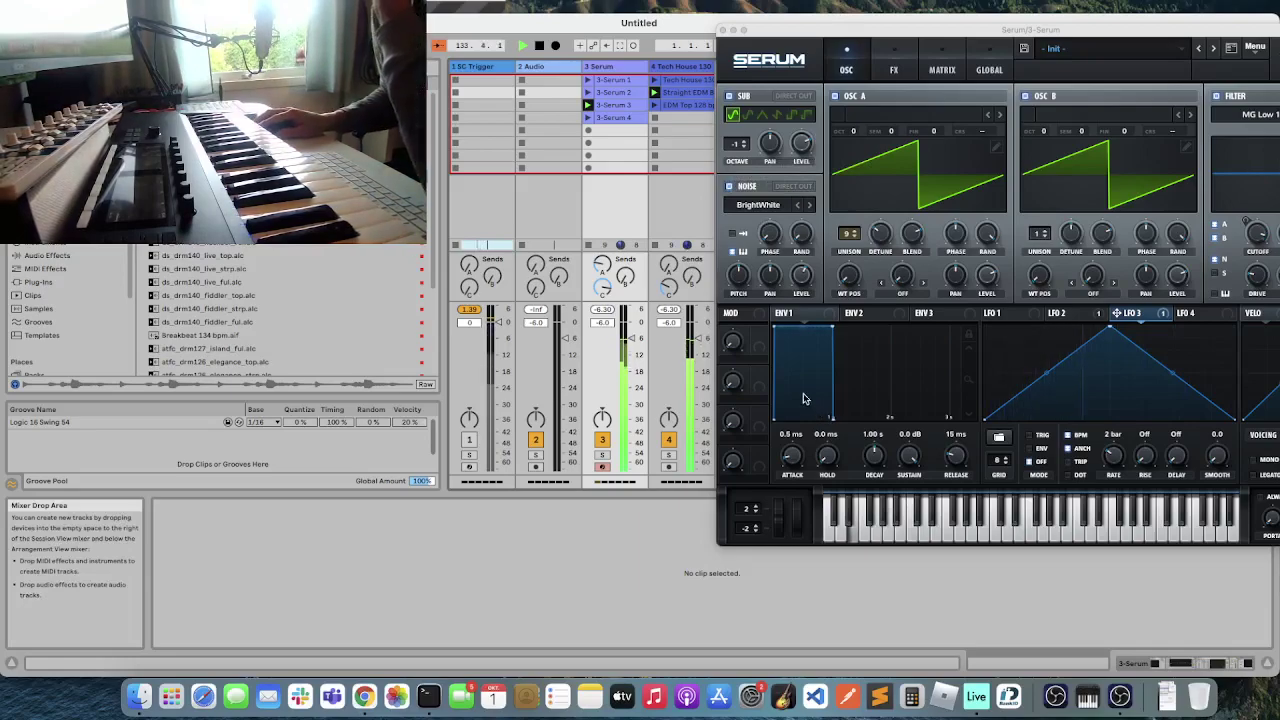
click(740, 346)
drag(759, 333, 1052, 298)
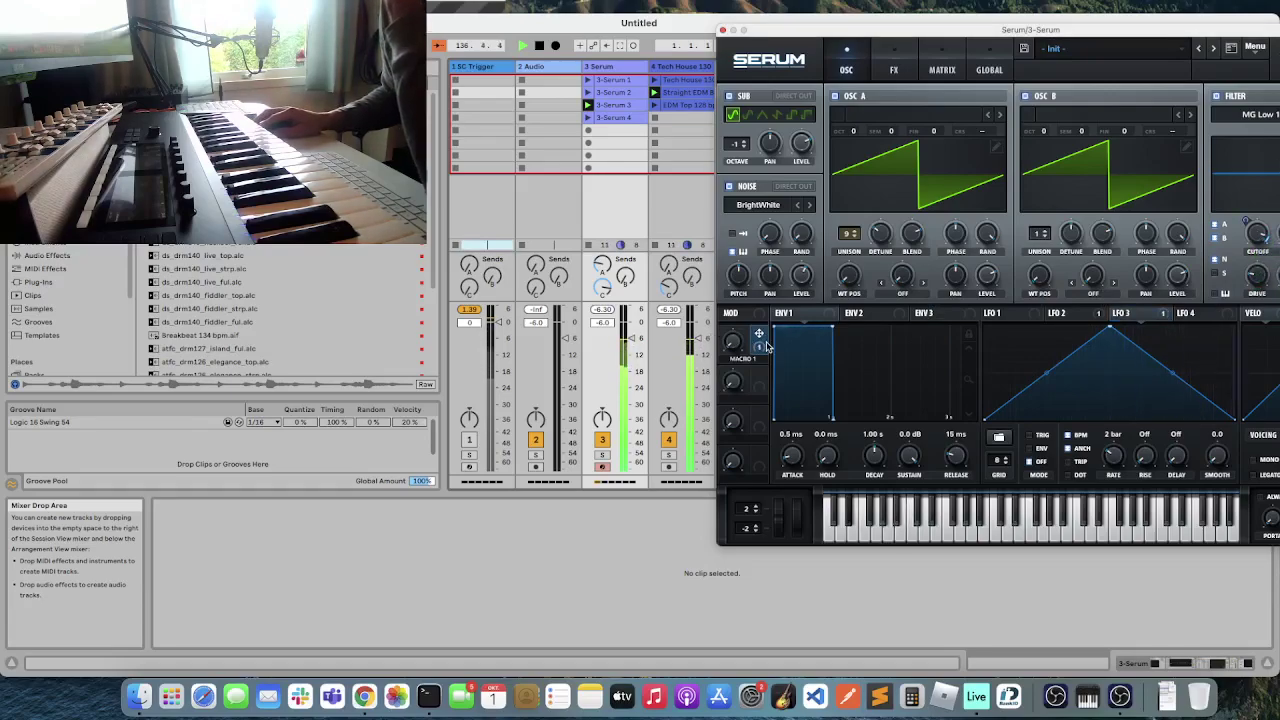
mouse_move(788, 336)
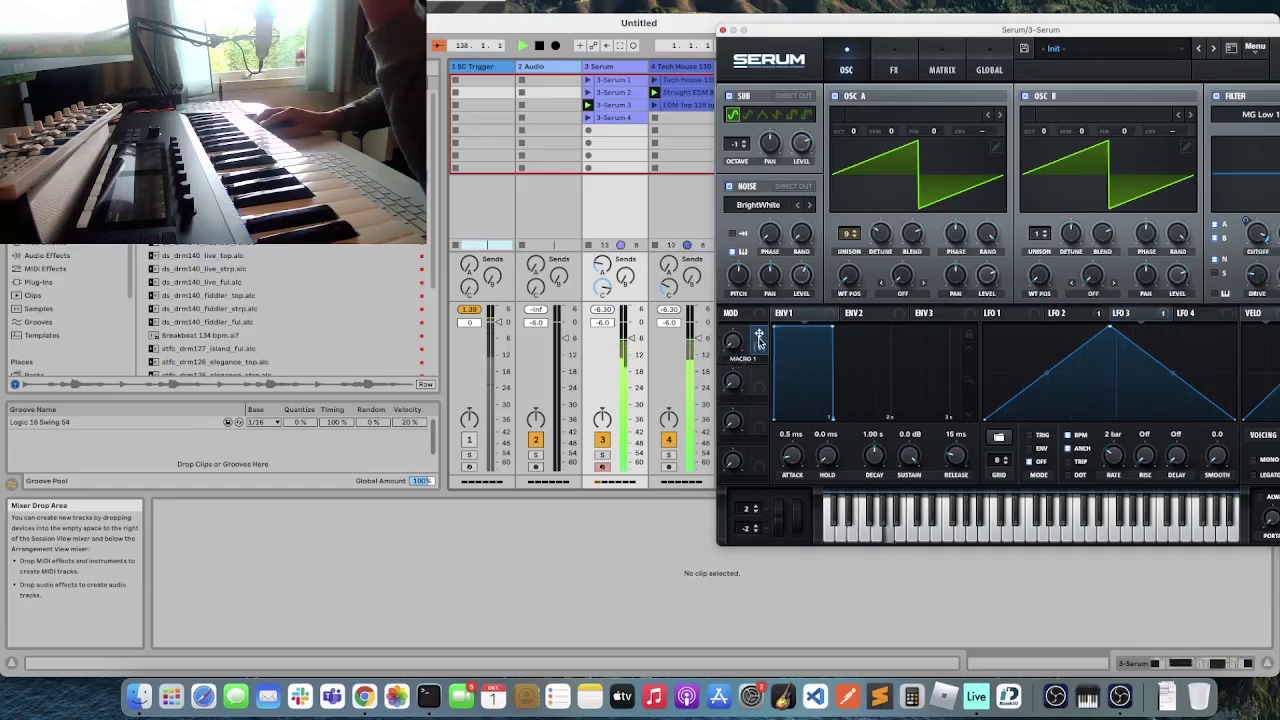
- Set Env 1's decay to 1.20 s, sustain to -2.7 dB and release to 21 ms, with Macro 1 mapped to the release
drag(905, 458, 932, 505)
drag(874, 452, 878, 455)
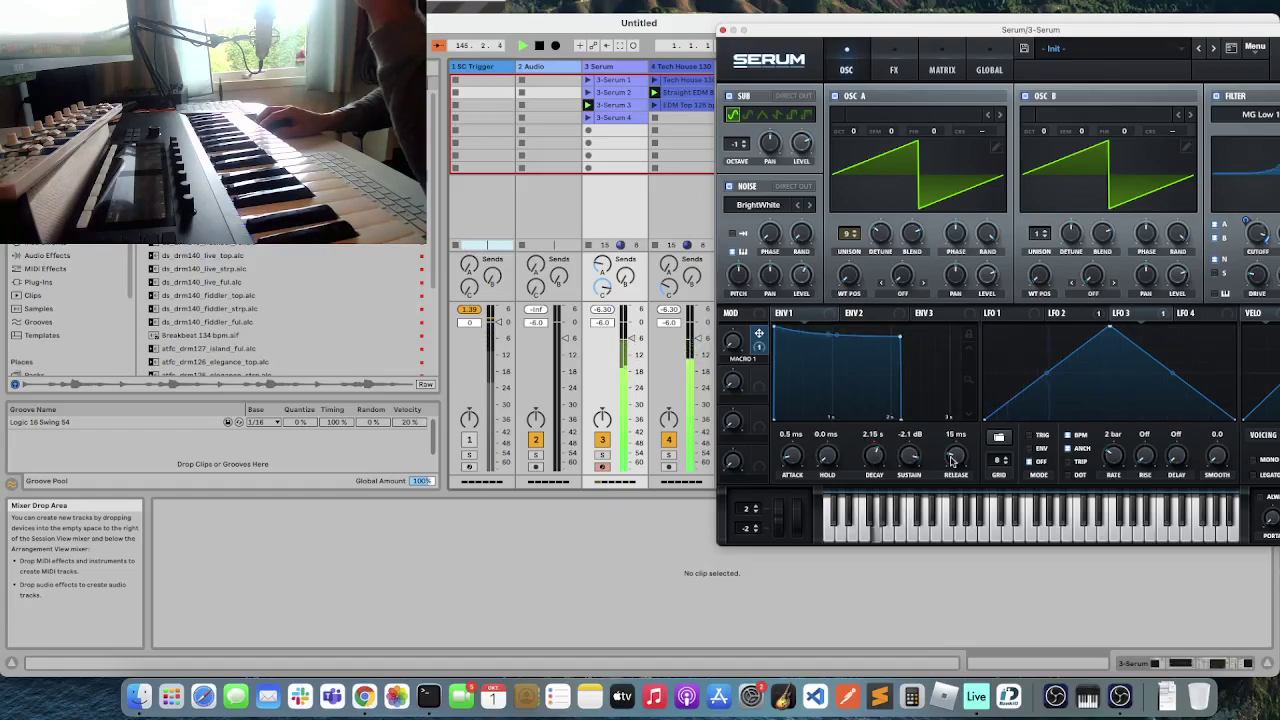
mouse_move(955, 456)
drag(955, 450, 955, 420)
drag(908, 463, 877, 468)
drag(955, 456, 967, 512)
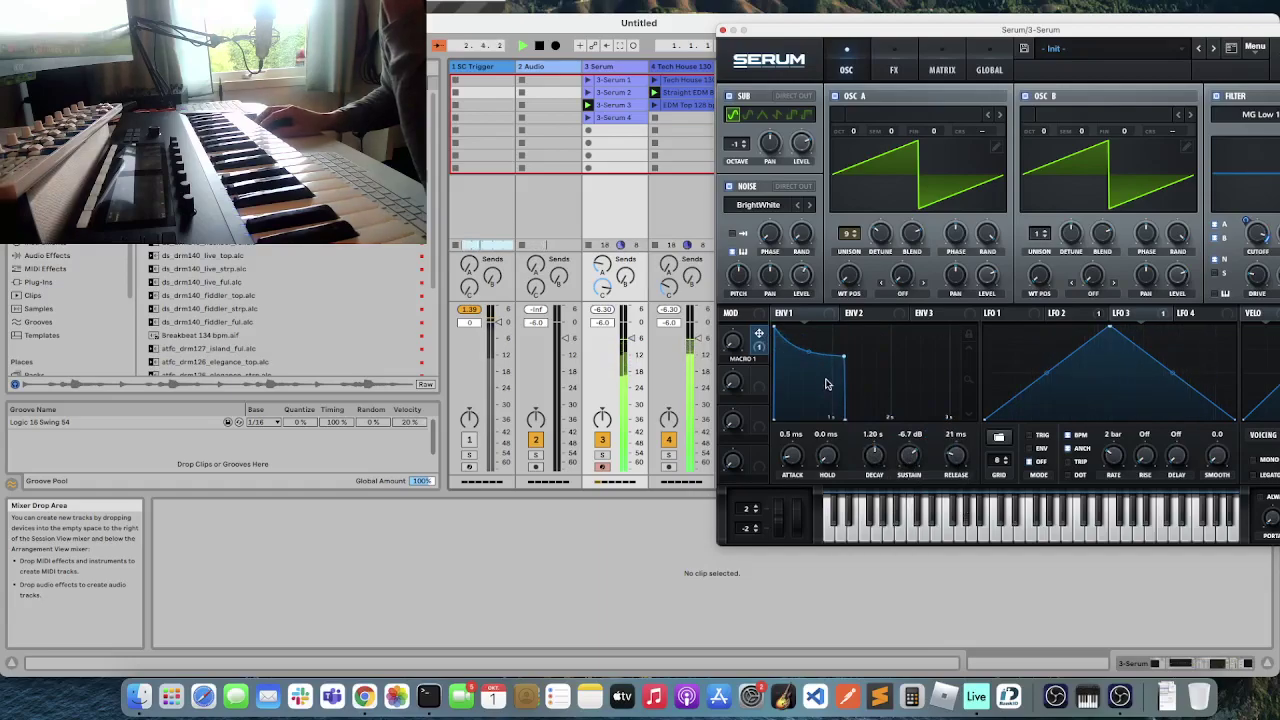
drag(900, 456, 760, 358)
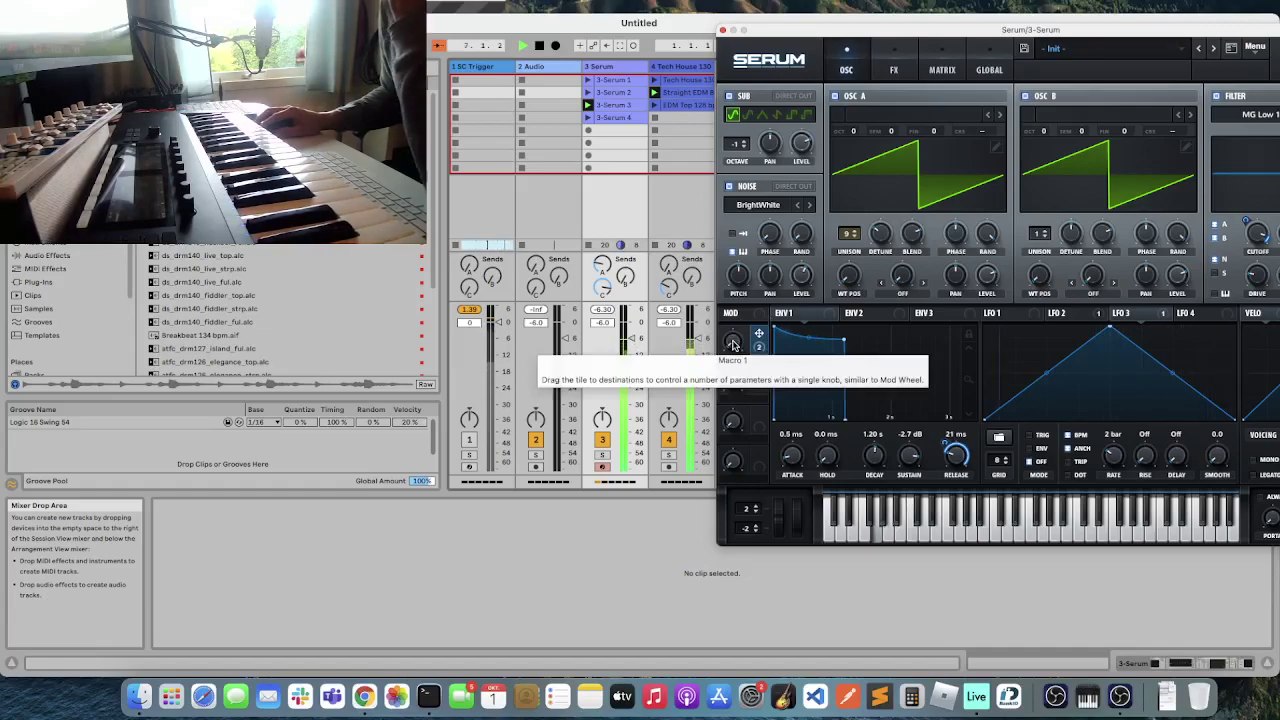
- Expose Macro 1 as a configured parameter on the Serum device, alongside Fil Cutoff
click(500, 509)
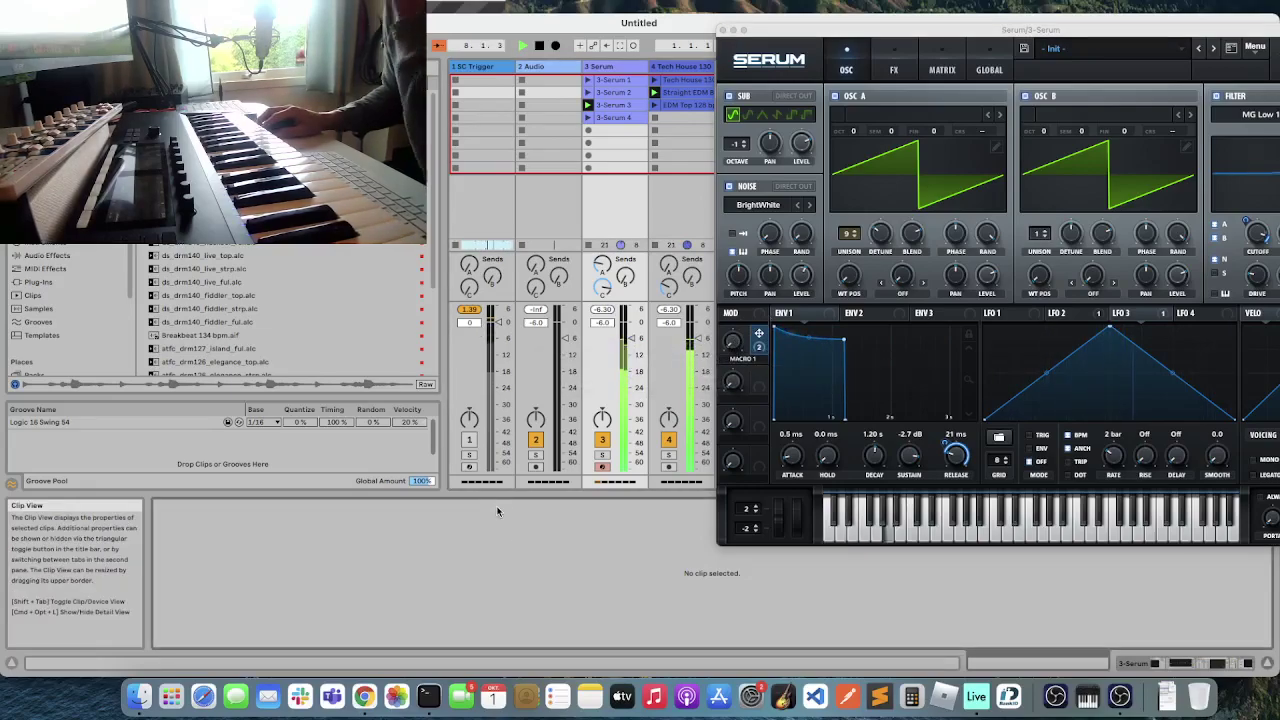
key(shift+Tab)
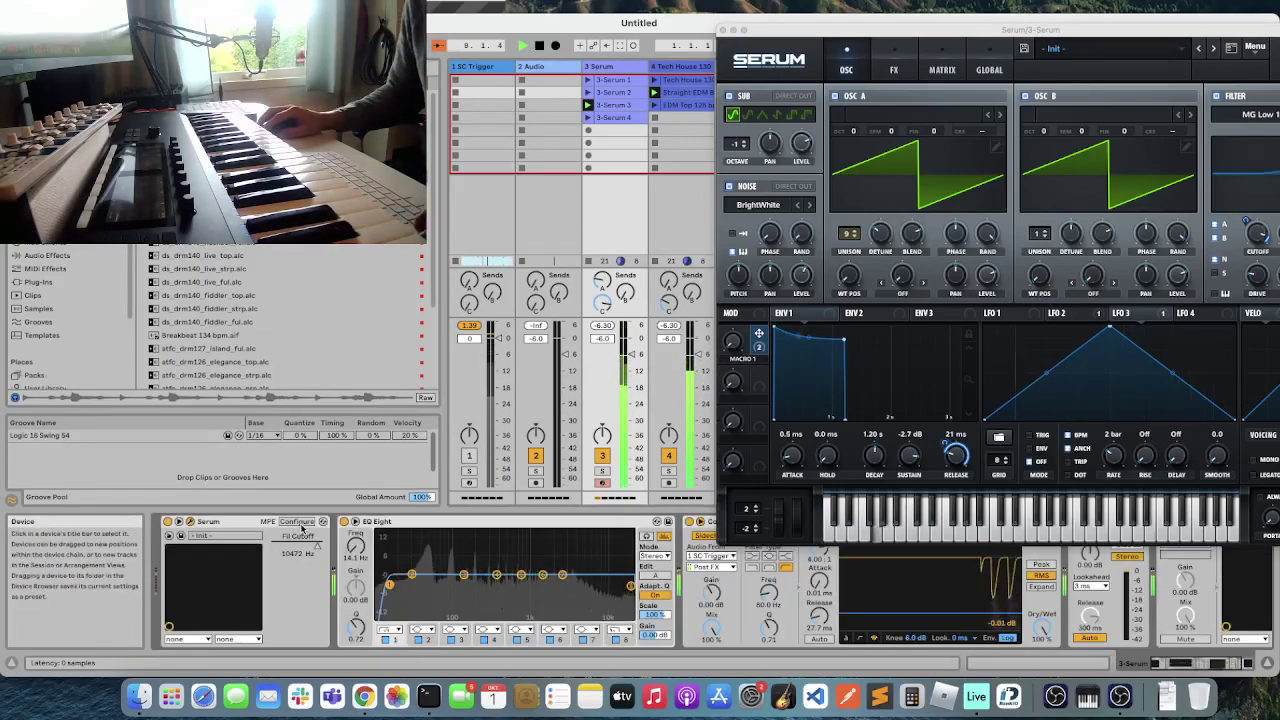
click(730, 332)
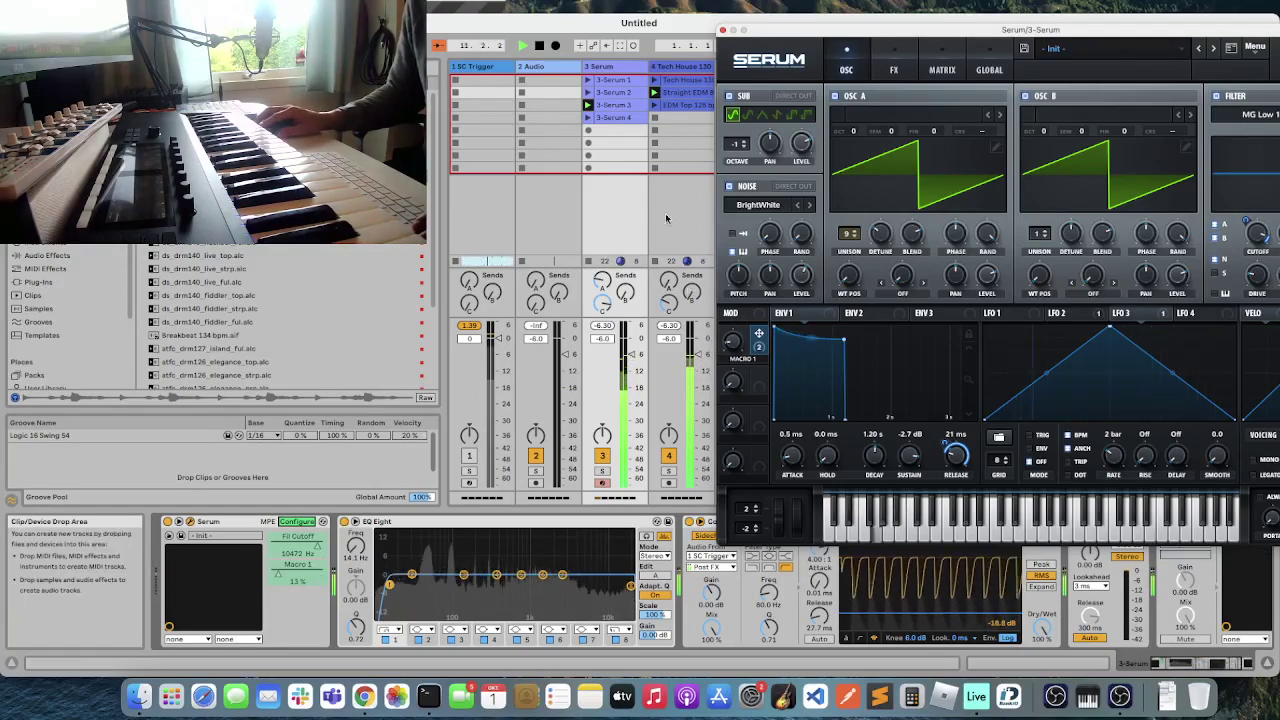
click(297, 652)
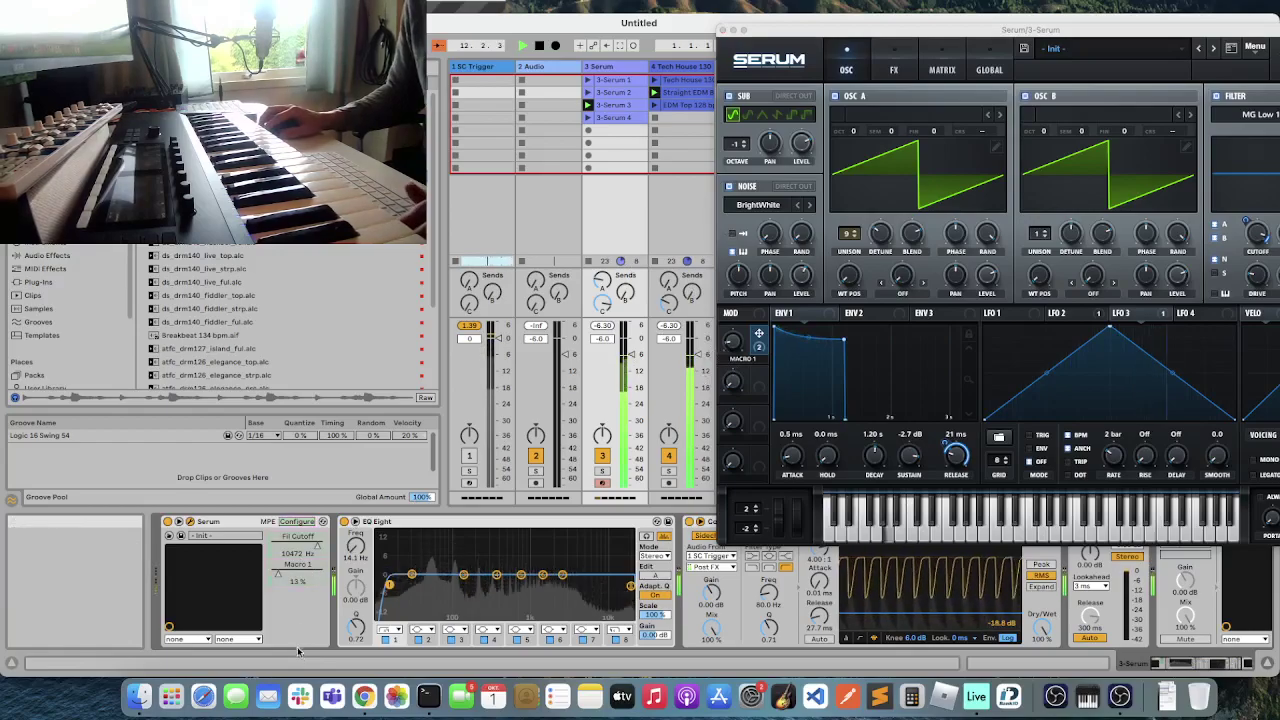
- MIDI-map the exposed Macro 1 parameter to a controller knob and raise Fil Cutoff to about 4665 Hz
right_click(280, 578)
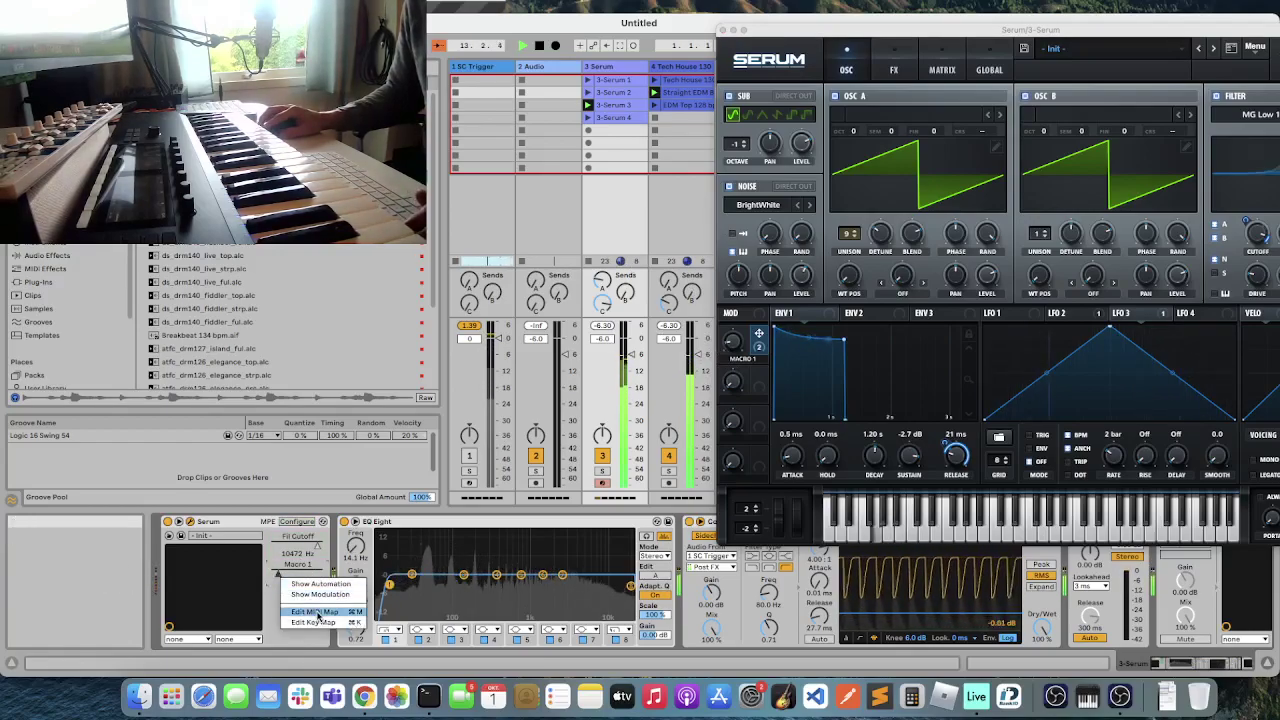
click(314, 607)
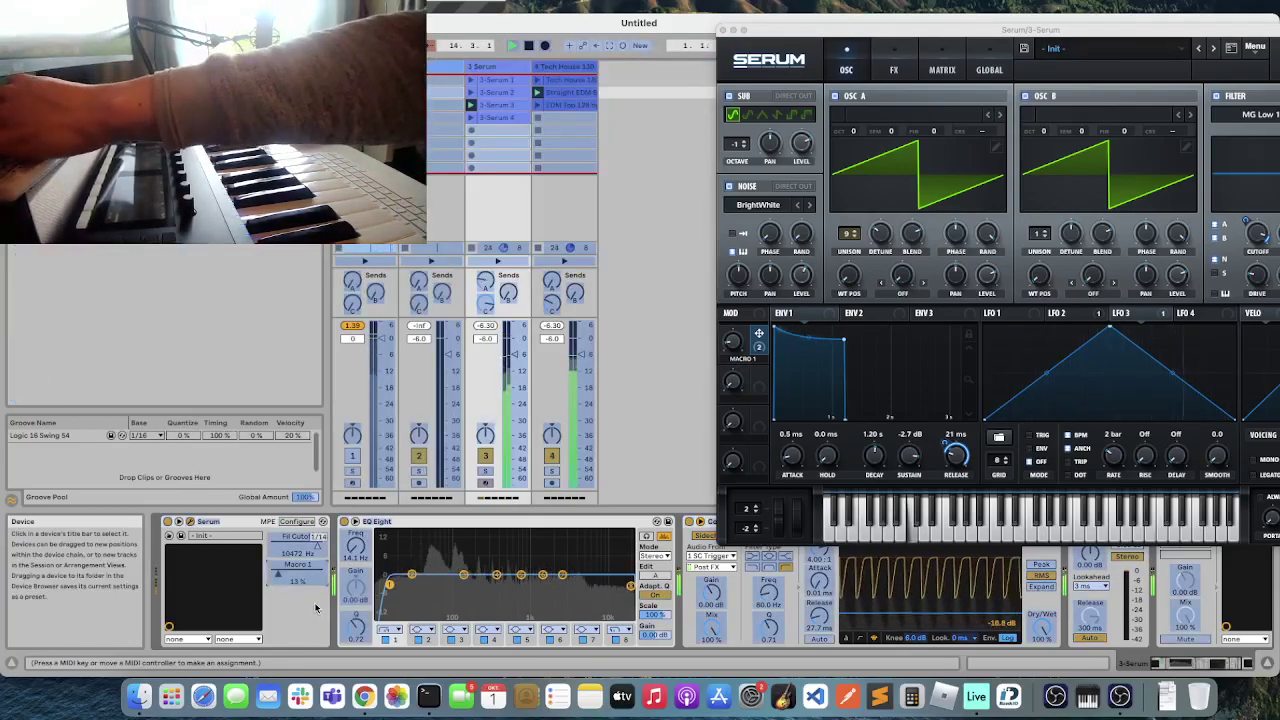
key(super+m)
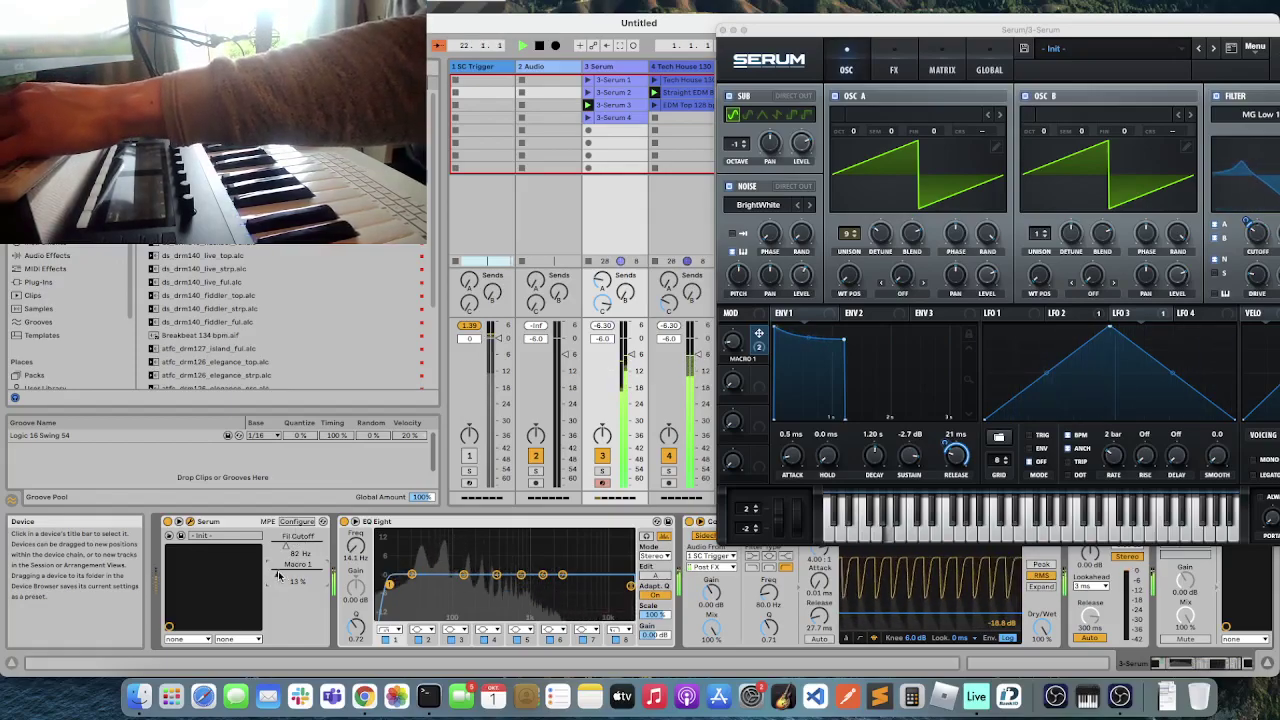
right_click(280, 577)
click(318, 608)
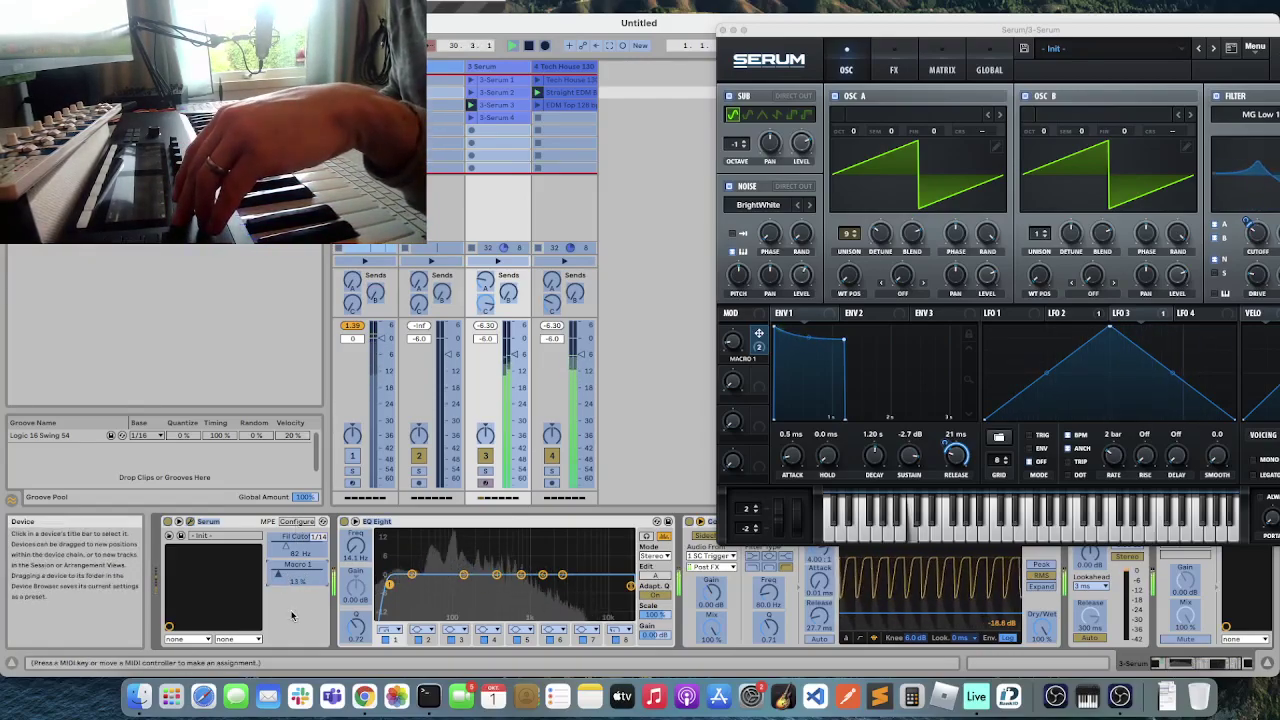
key(super+alt+b)
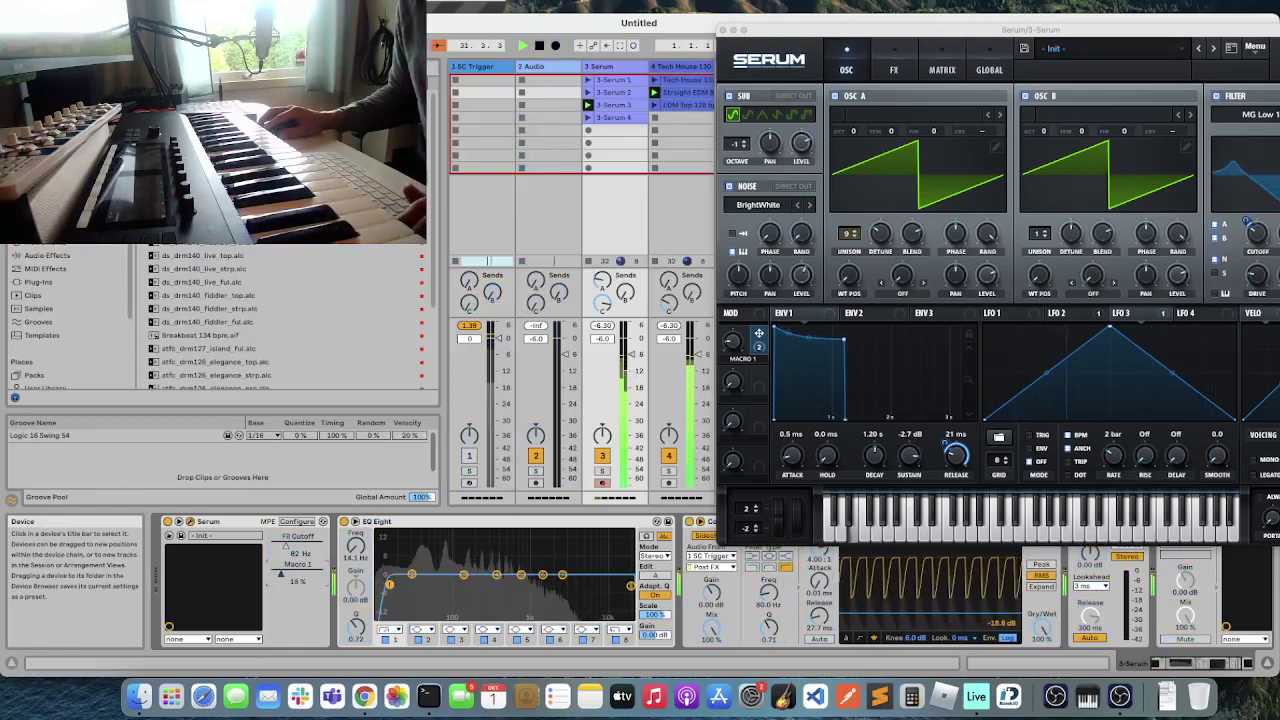
drag(311, 572, 311, 548)
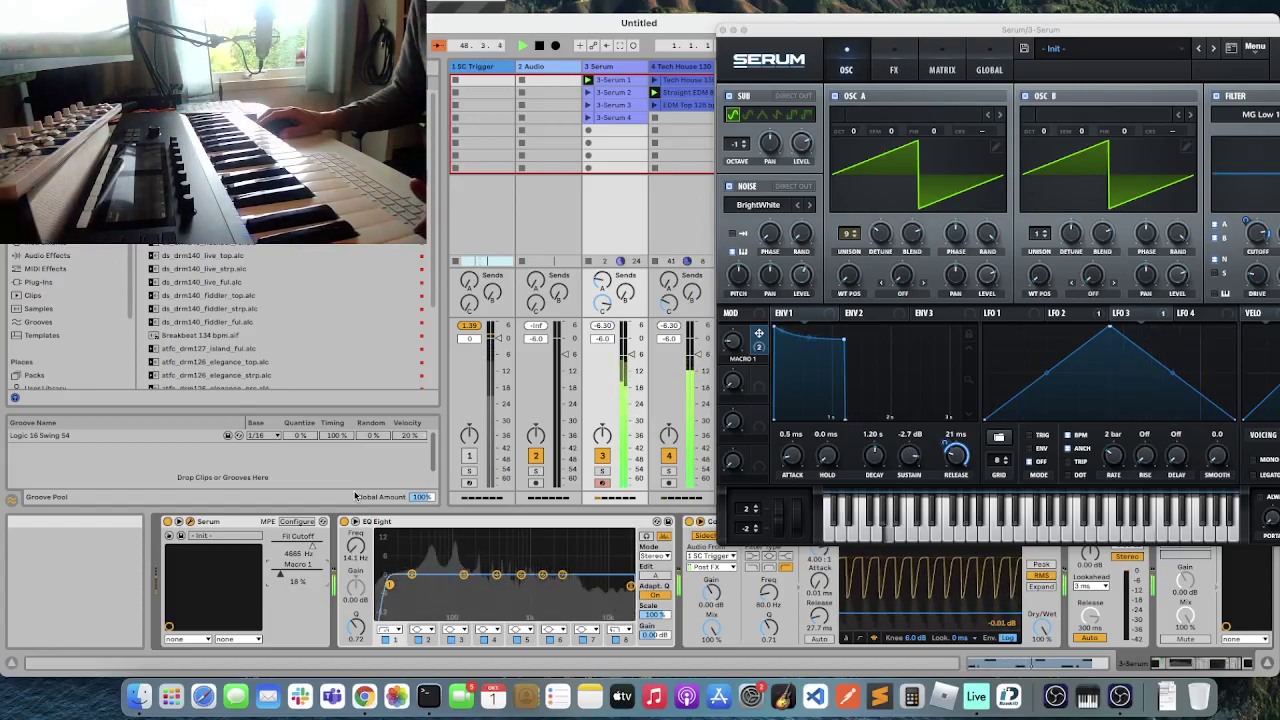
- Map Macro 2 to OSC A's coarse pitch and expose Macro 2 as a configured parameter on the Serum device
click(759, 337)
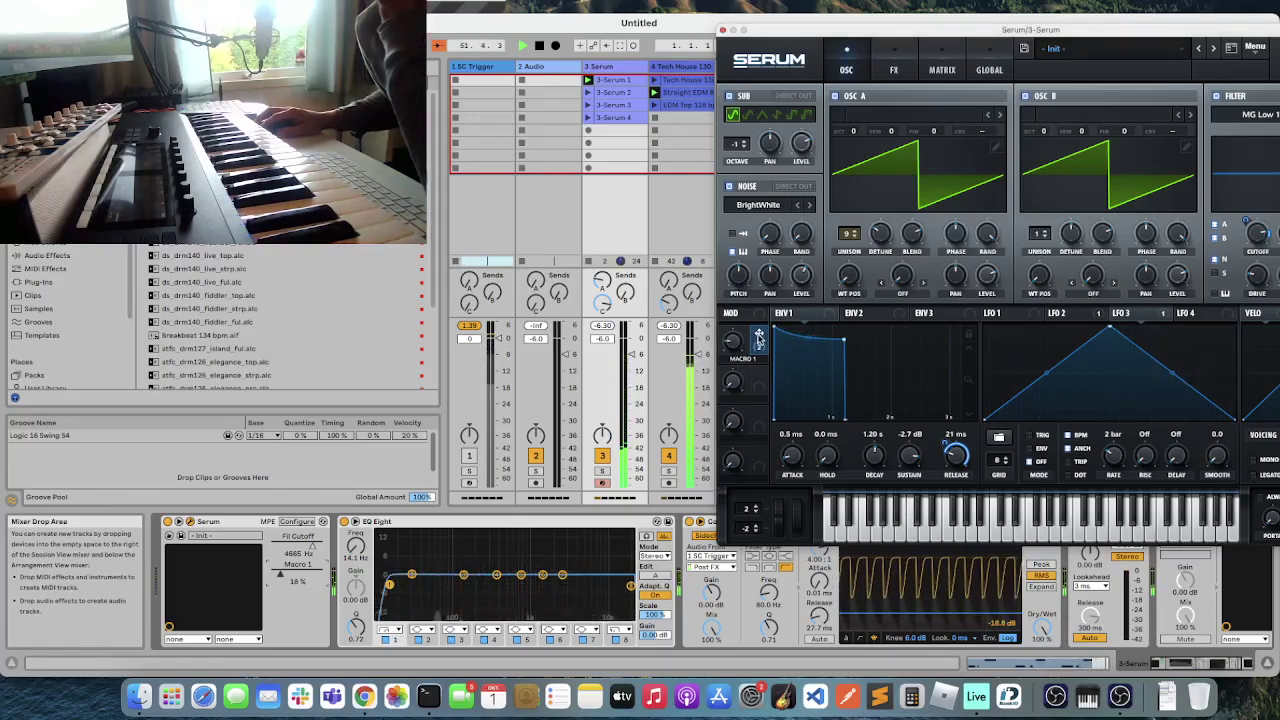
drag(760, 371, 983, 133)
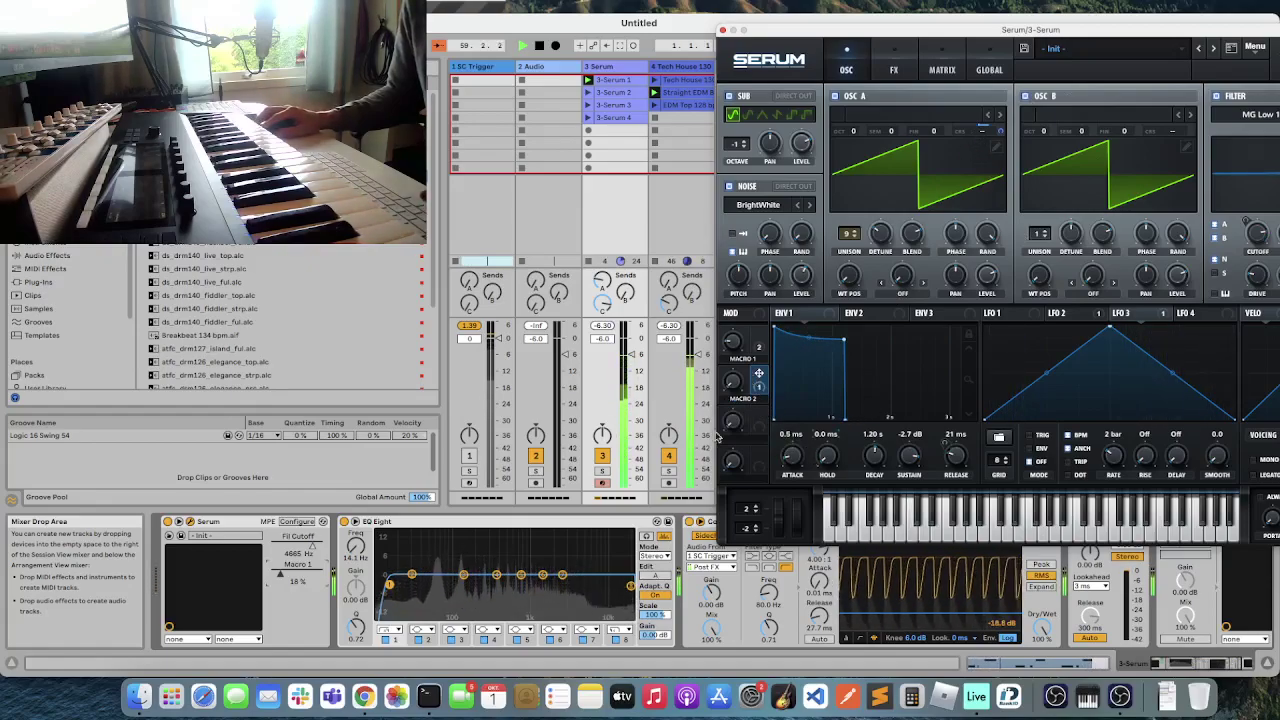
click(296, 521)
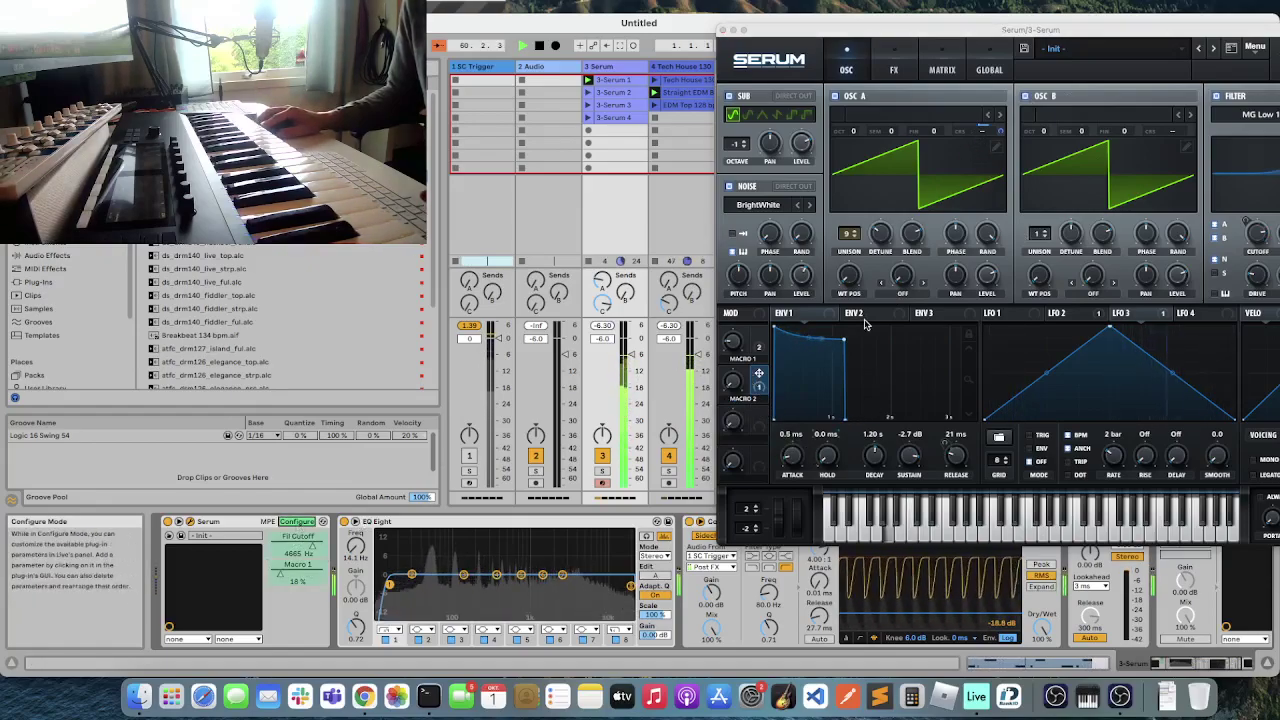
click(733, 421)
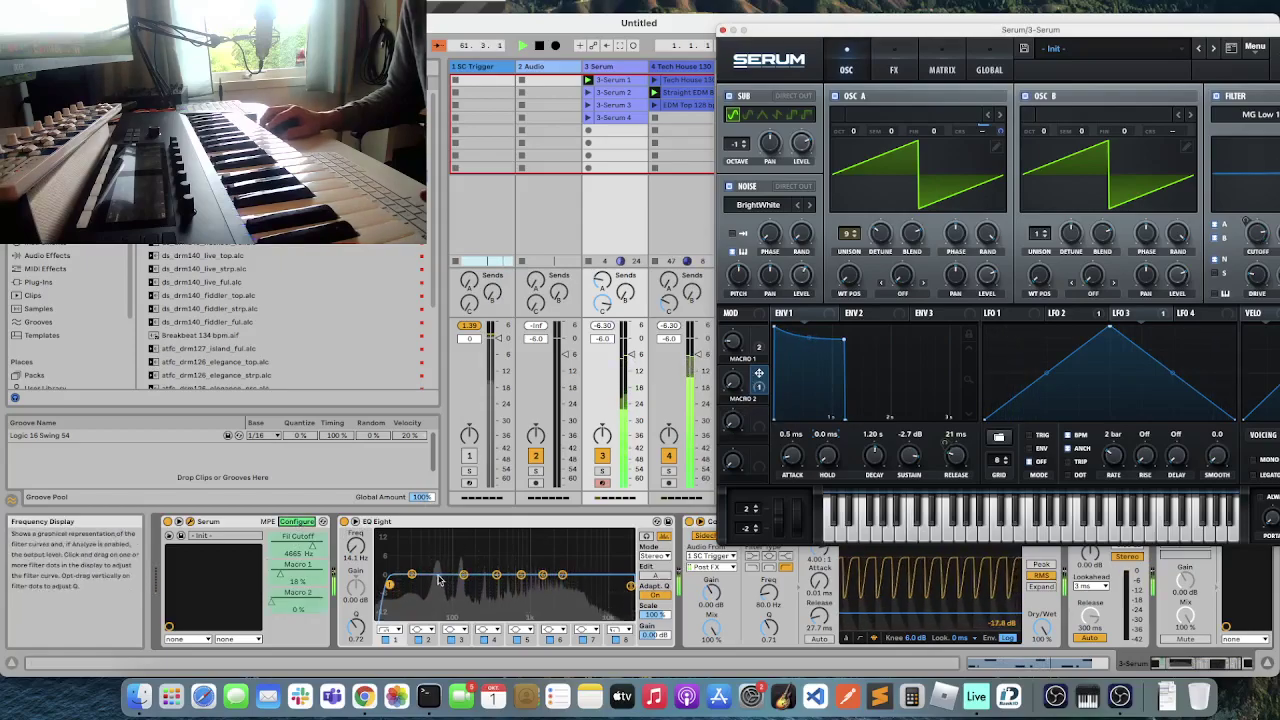
- Reset the exposed Macro 2 parameter to 0 % and MIDI-map it to a controller knob
click(300, 592)
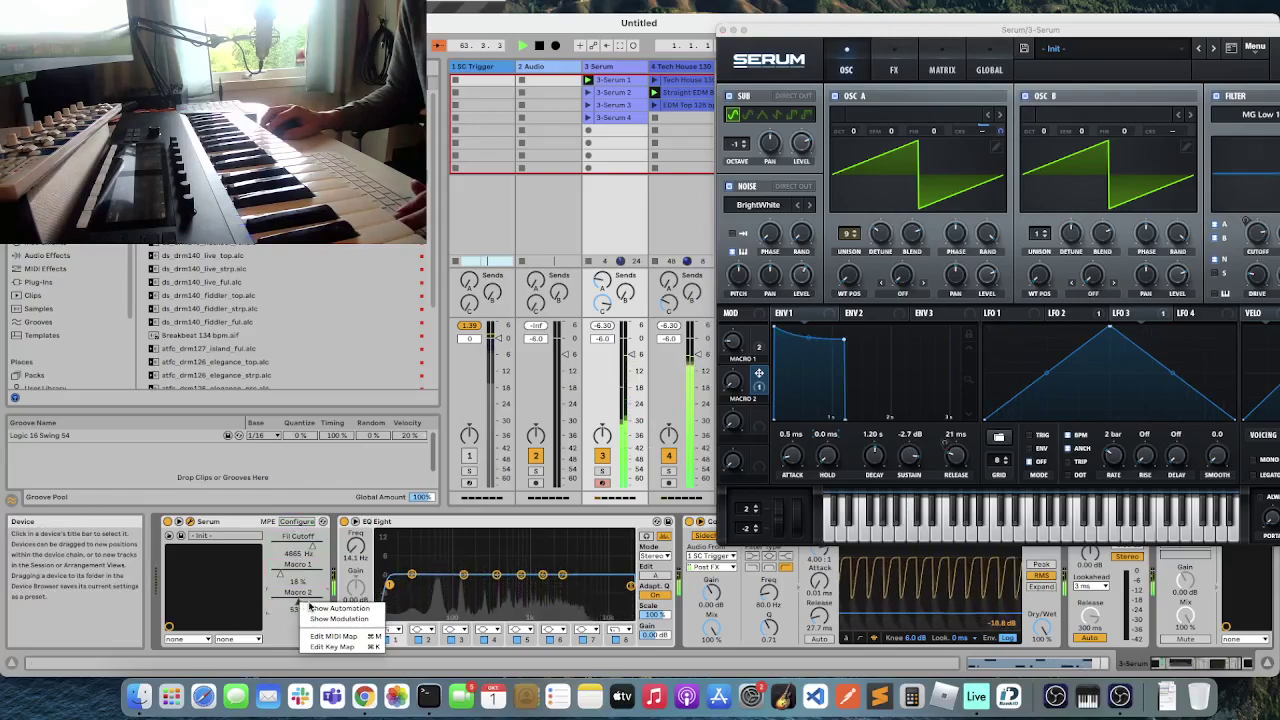
drag(282, 602, 270, 601)
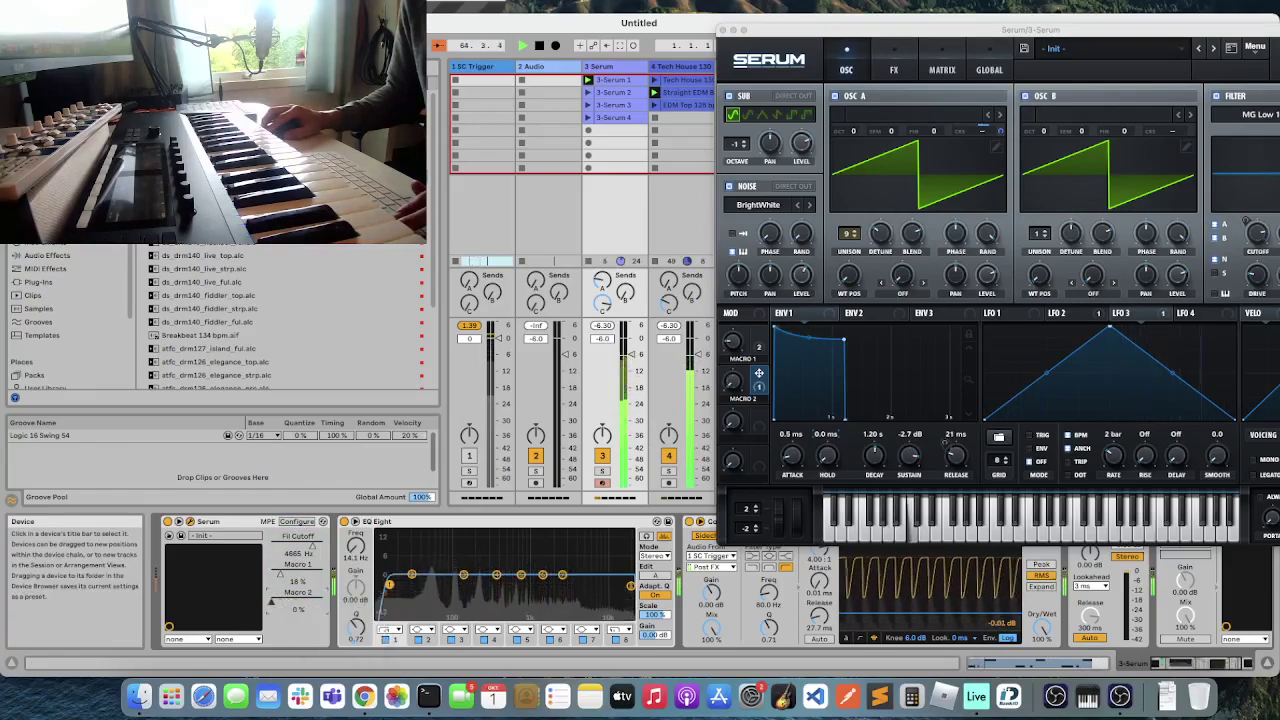
right_click(307, 598)
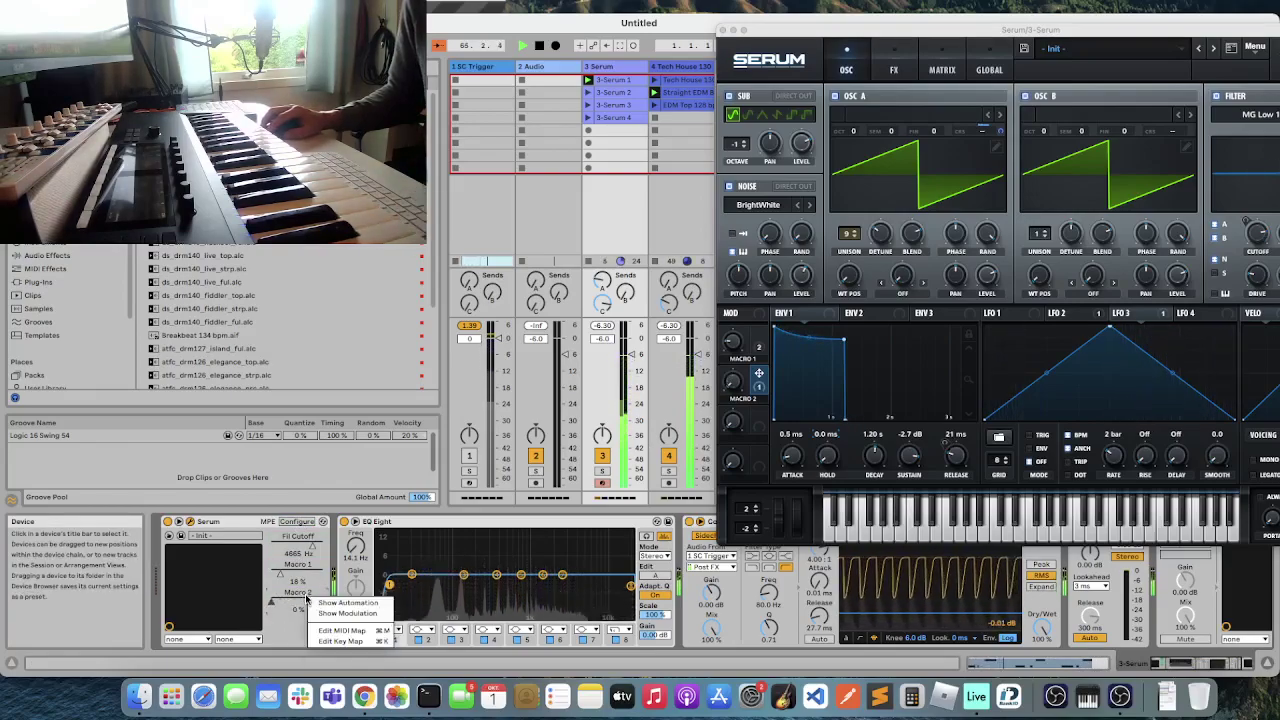
click(370, 631)
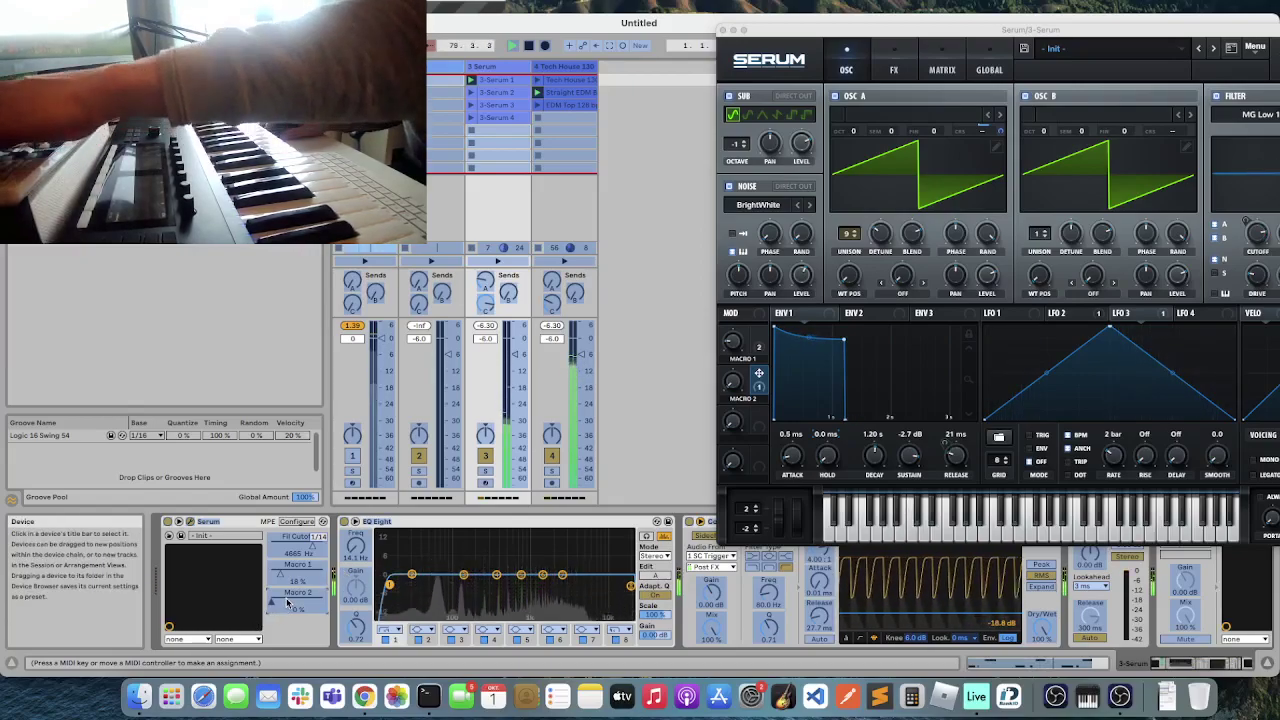
key(super+alt+b)
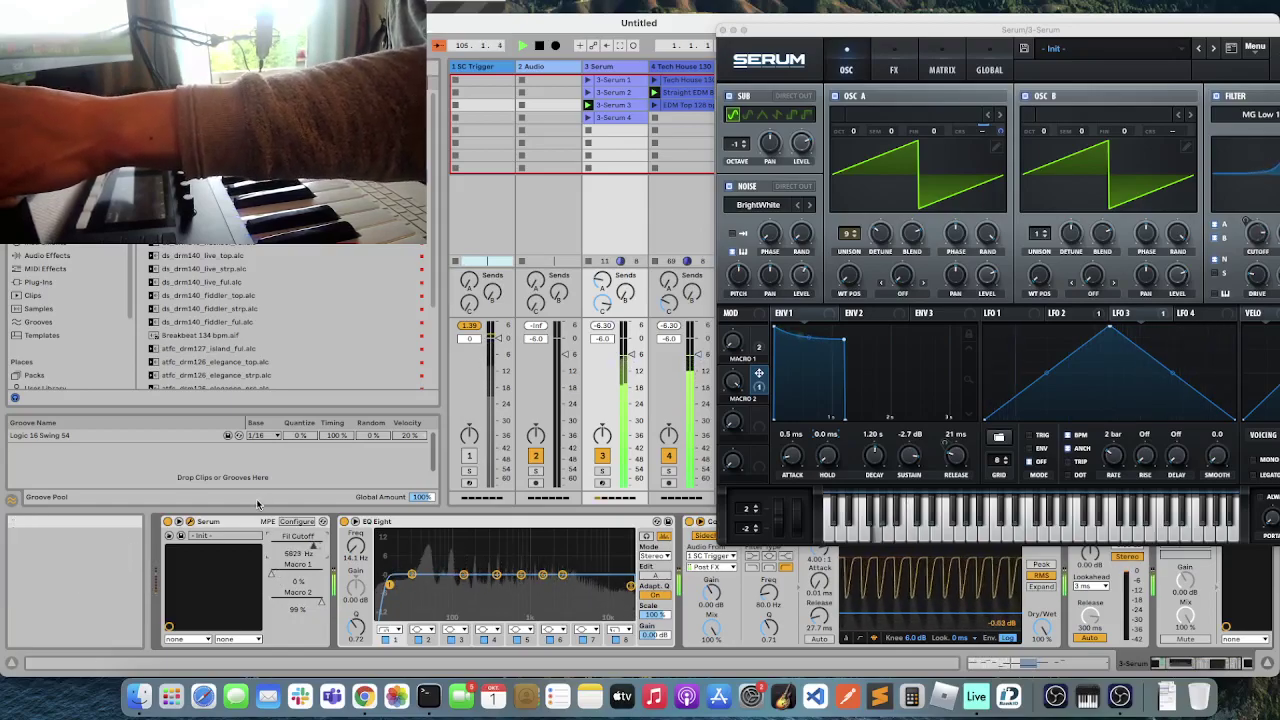
- Edit the MIDI mapping of the exposed Macro 1 parameter and lower the EQ Eight low-cut frequency to 40 Hz
right_click(279, 577)
click(293, 612)
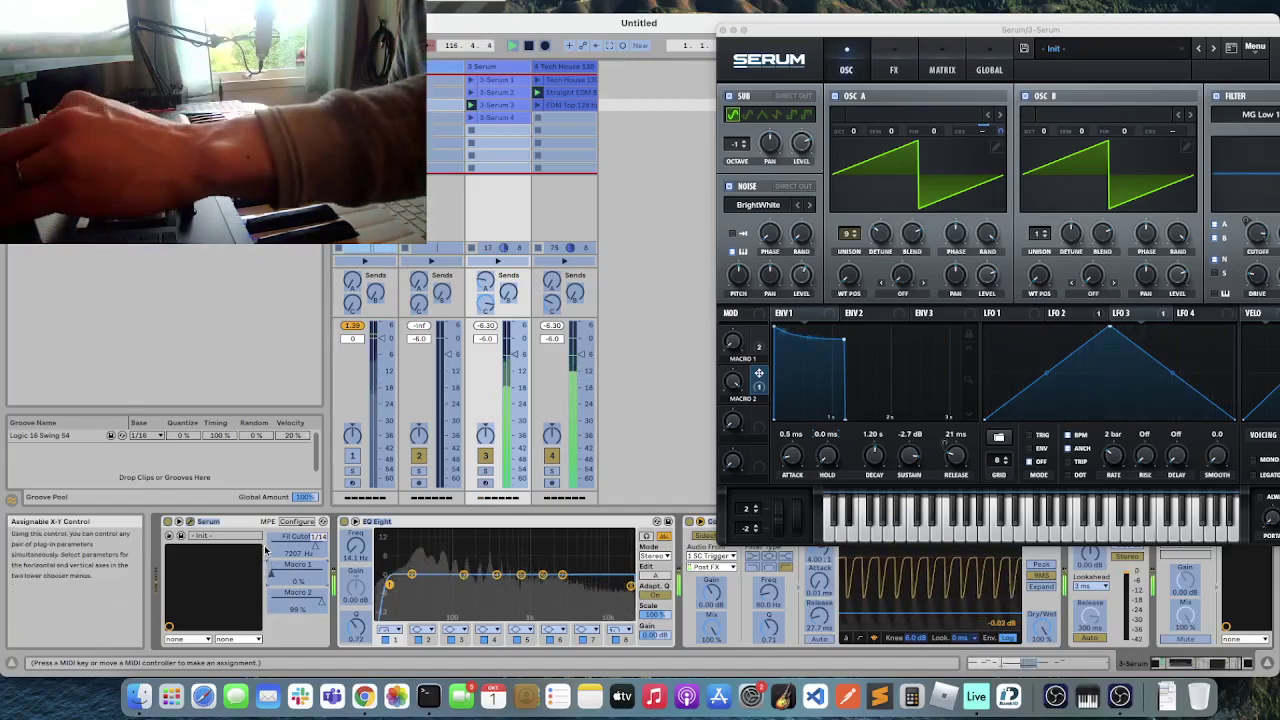
key(super+alt+b)
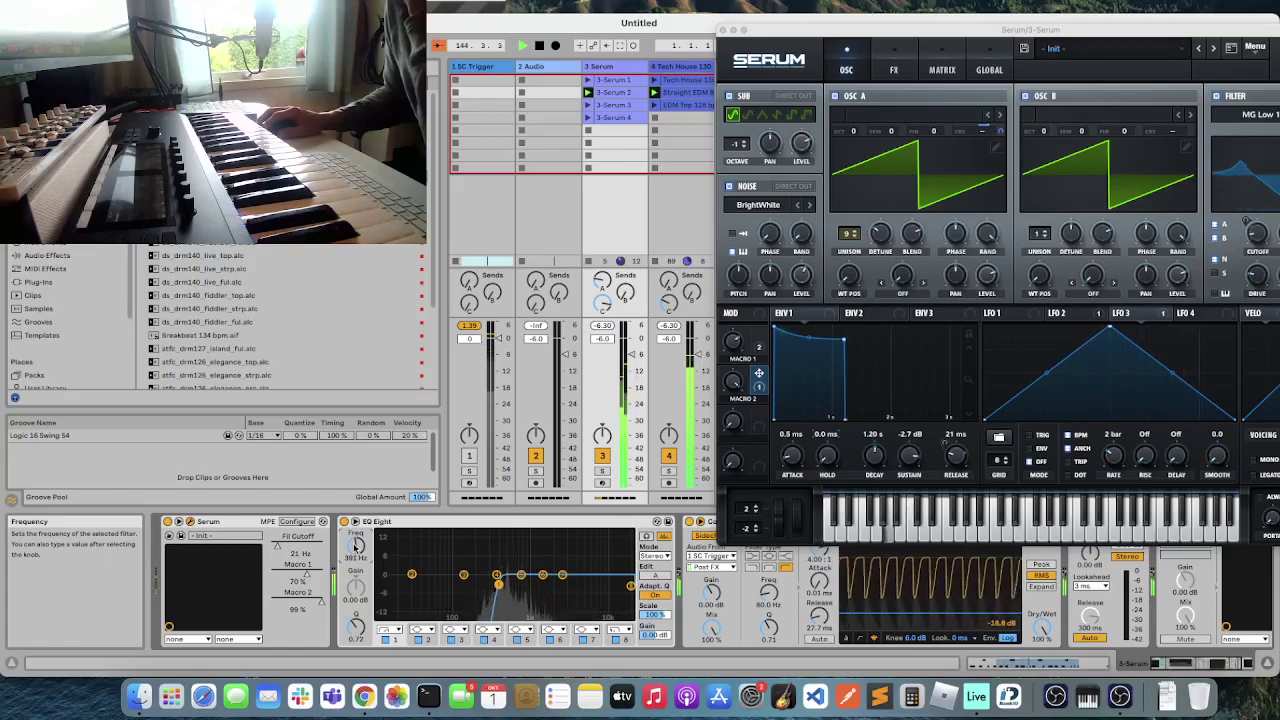
drag(355, 545, 355, 565)
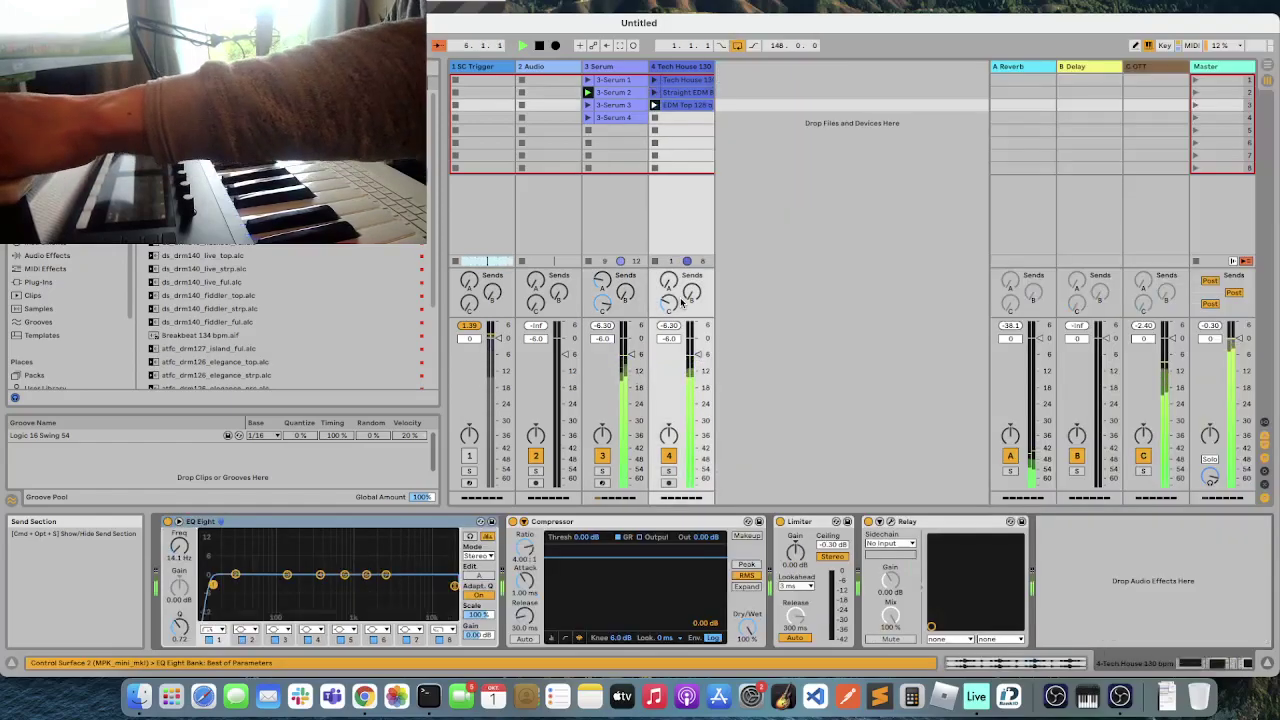
- Bring up the 3 Serum track's devices and sweep Macro 2 from 0 % up to 98 % and back to 71 %
click(682, 302)
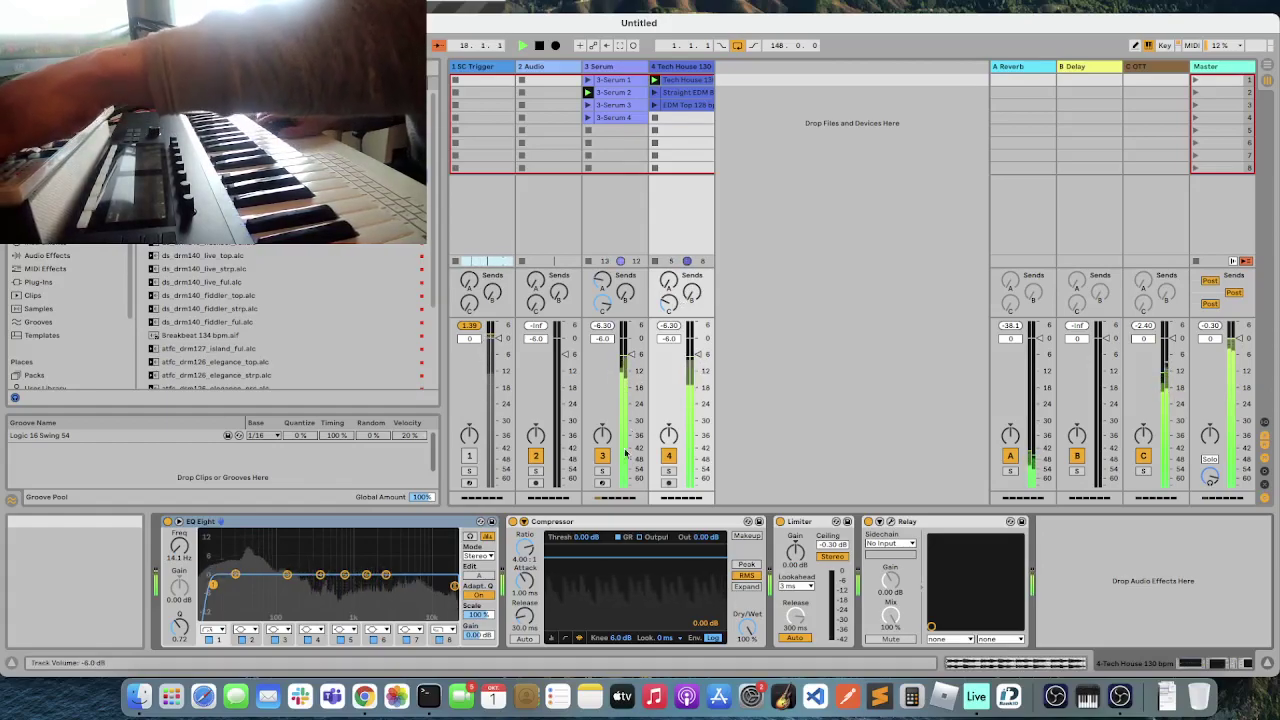
click(630, 68)
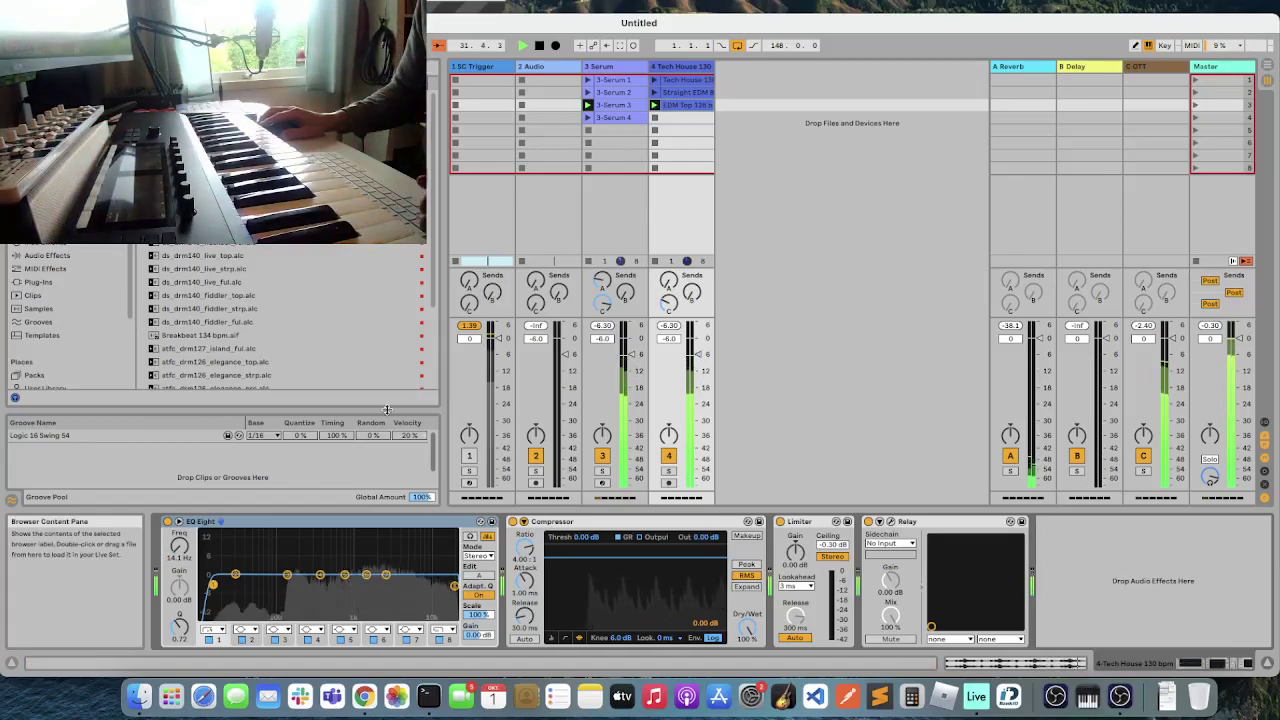
click(614, 70)
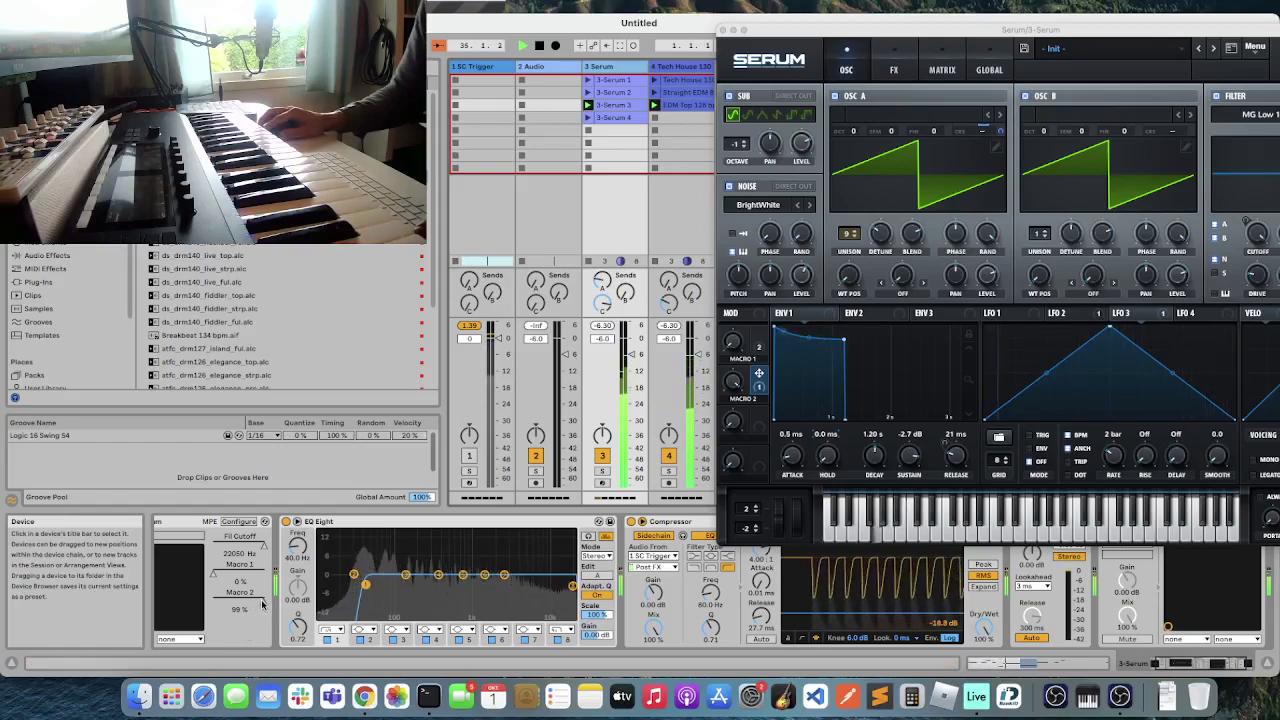
drag(263, 605, 263, 638)
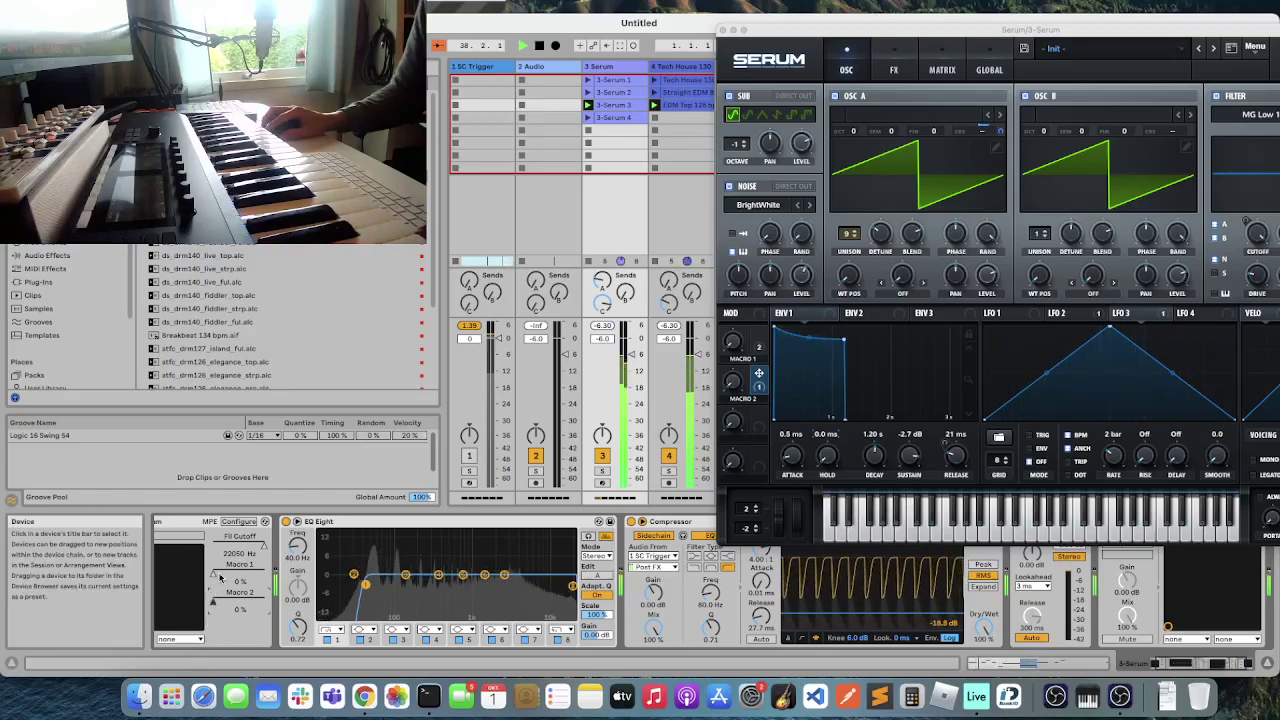
drag(220, 593, 220, 588)
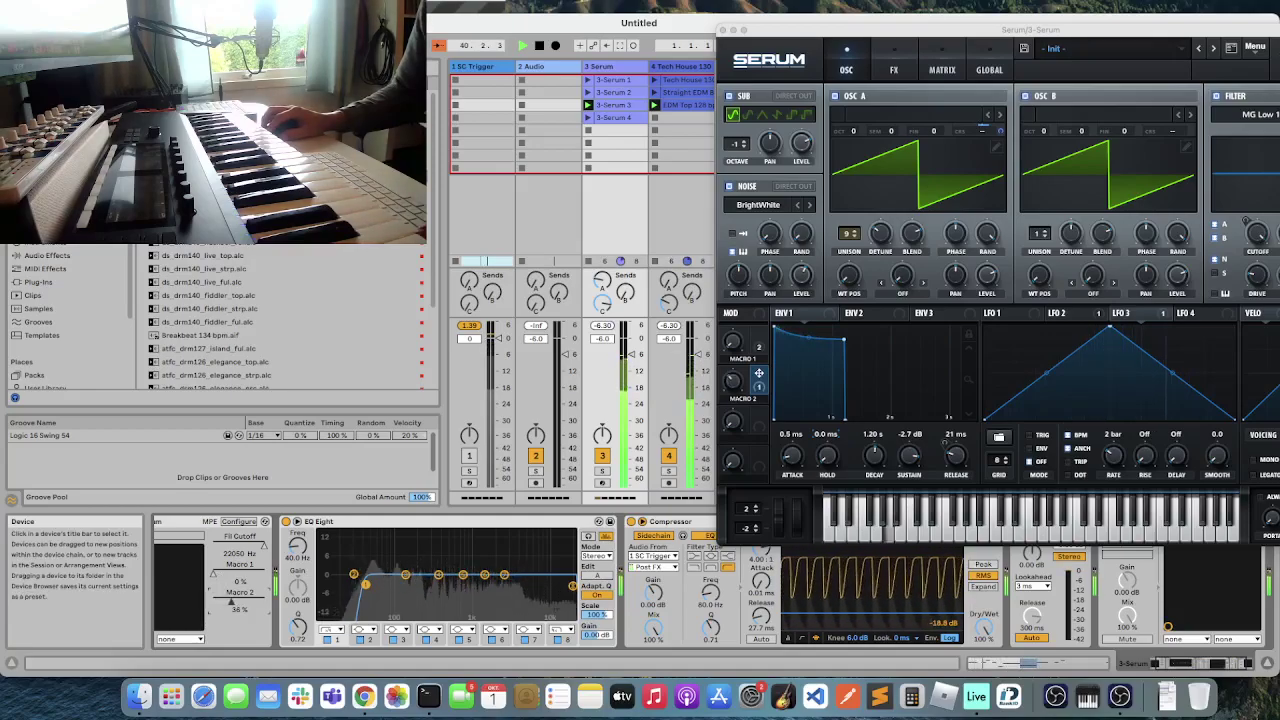
drag(220, 588, 220, 573)
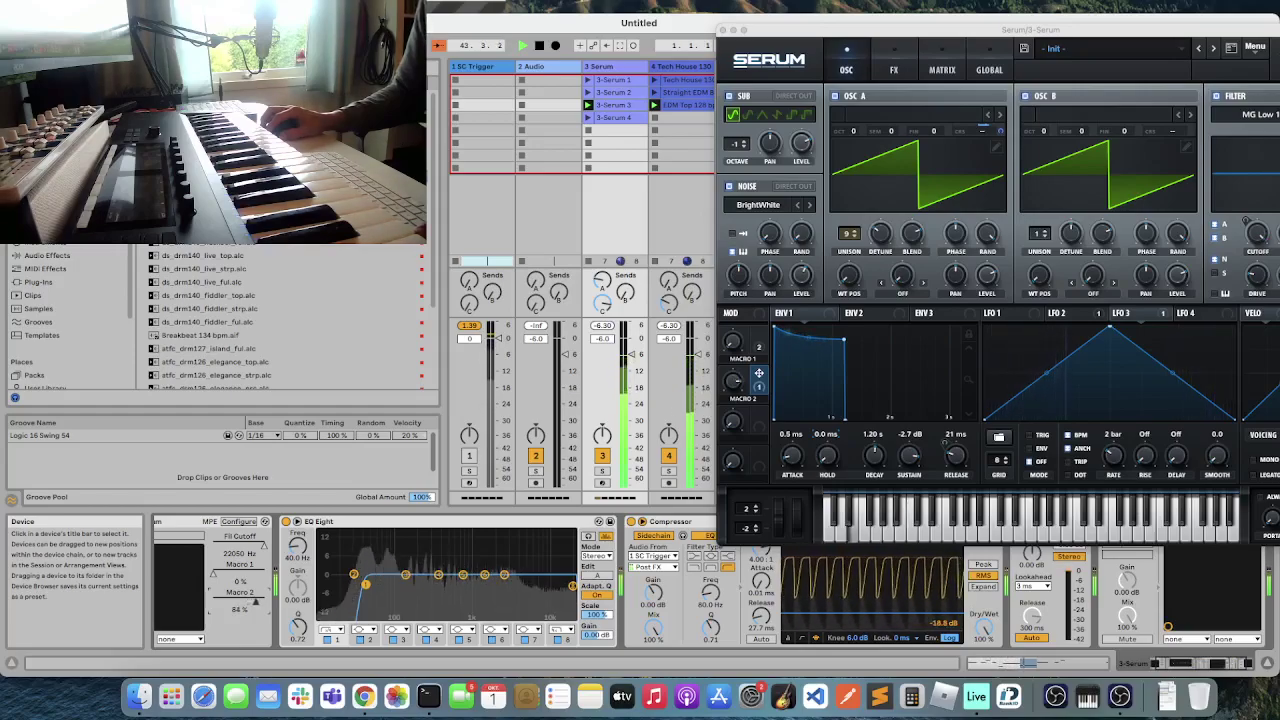
drag(220, 573, 220, 575)
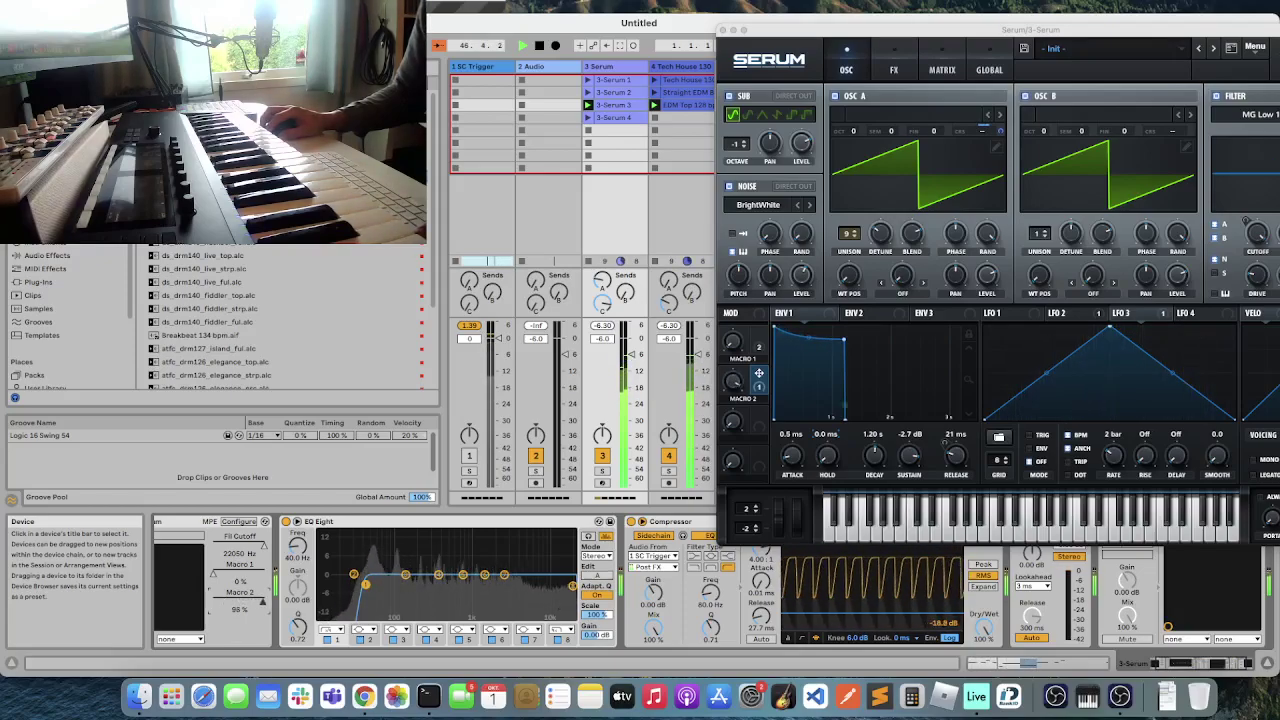
mouse_move(257, 609)
mouse_down()
mouse_move(257, 630)
mouse_move(238, 606)
mouse_up()
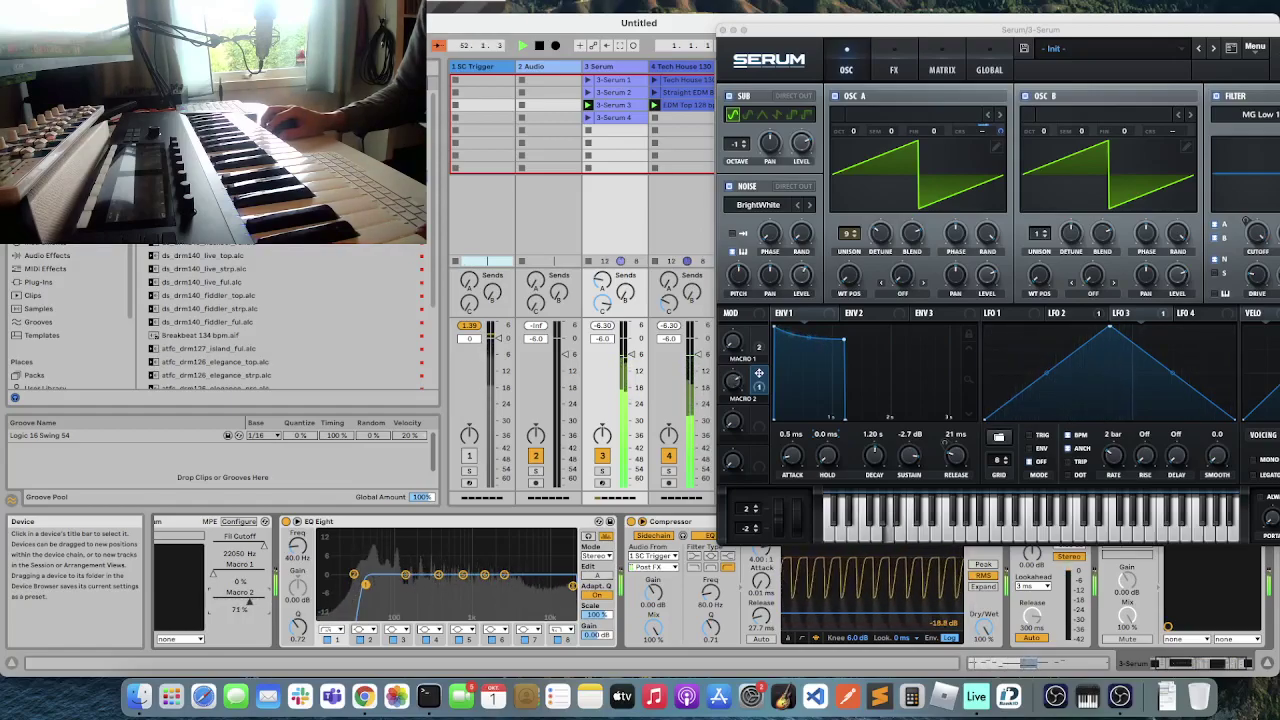
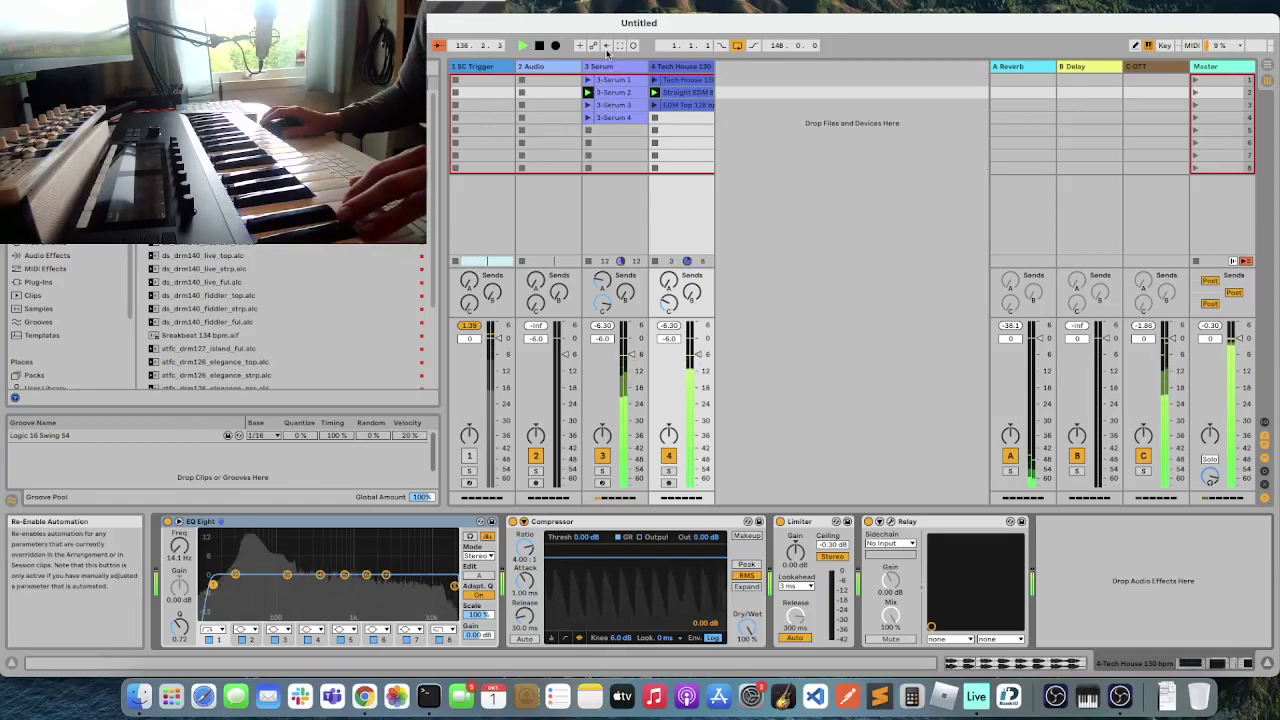
- Open the notes of the 3-Serum 2 clip and arm the 3 Serum track for recording
click(608, 80)
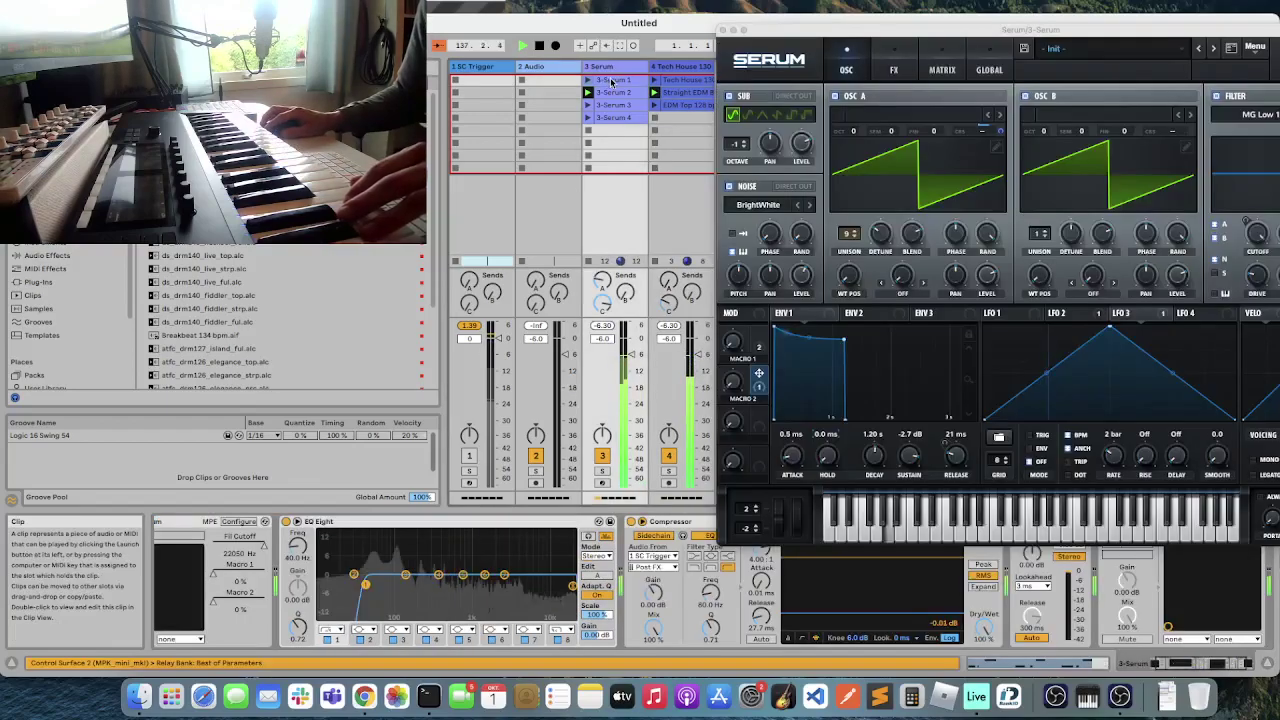
double_click(613, 93)
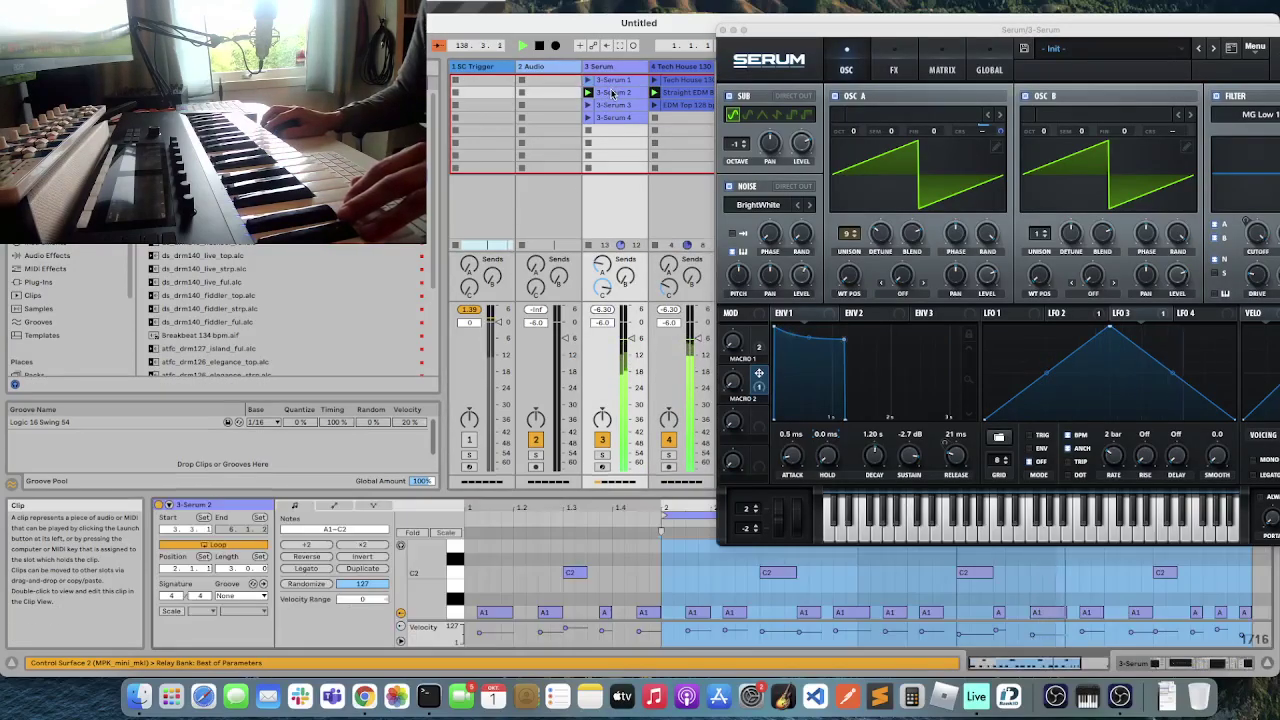
scroll(507, 577, down, 3)
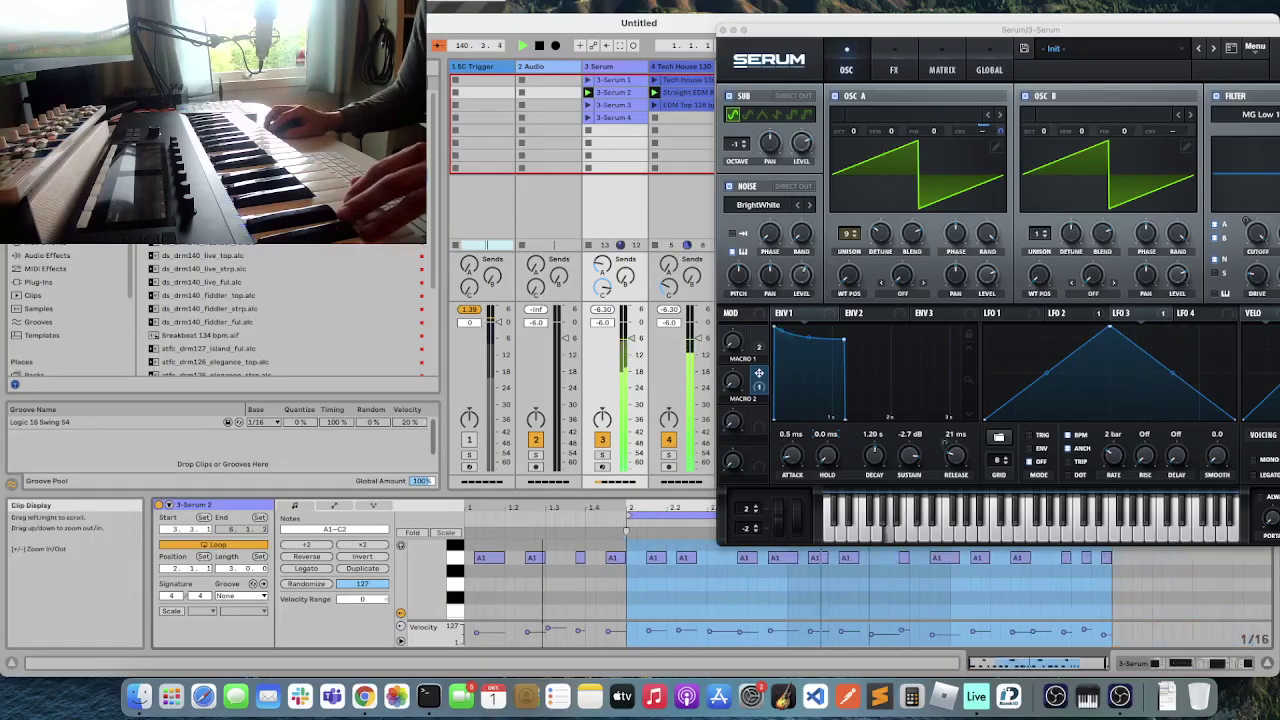
scroll(573, 580, up, 2)
scroll(573, 580, up, 1)
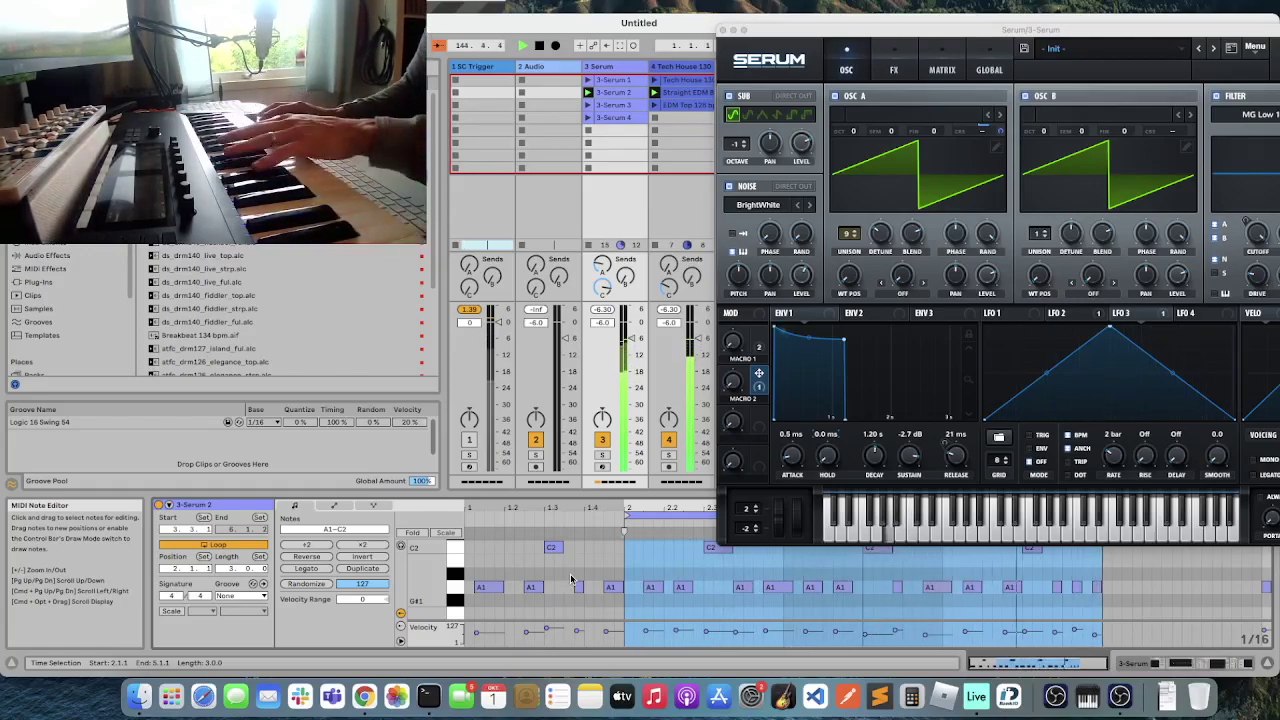
click(603, 467)
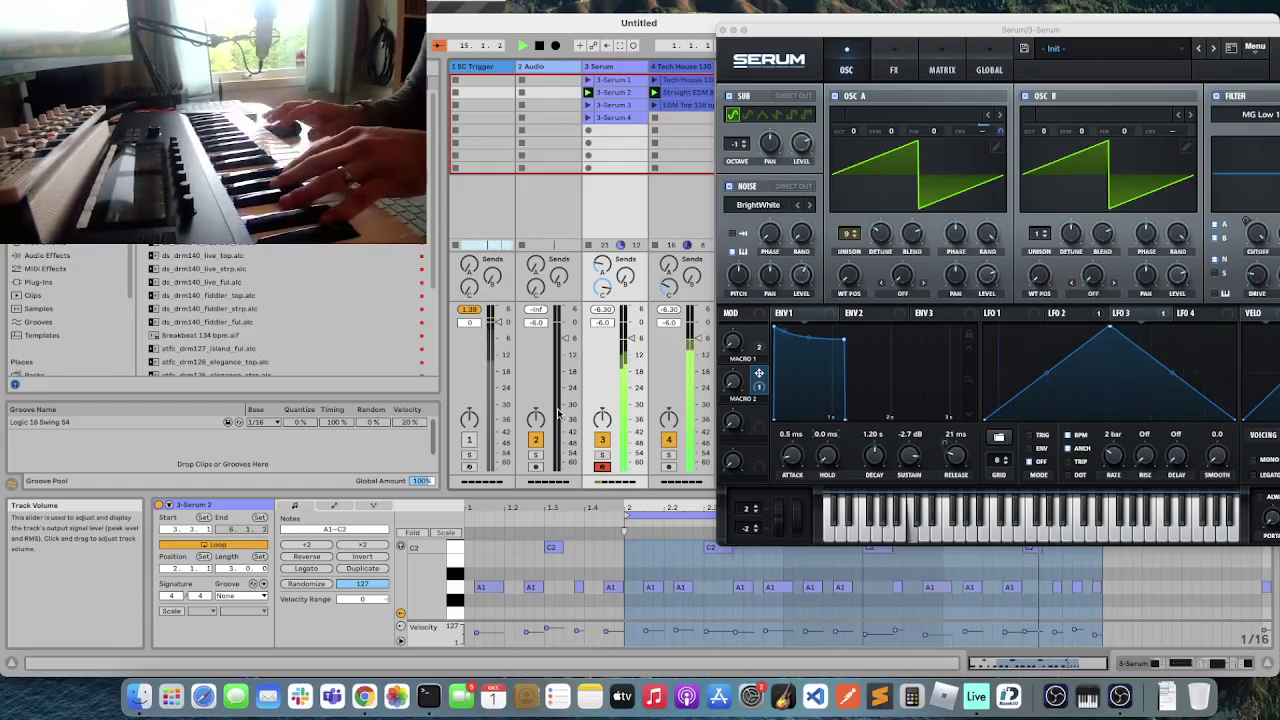
- Duplicate the 3 Serum track and delete the 3-Serum 2 clip from the copy
click(607, 93)
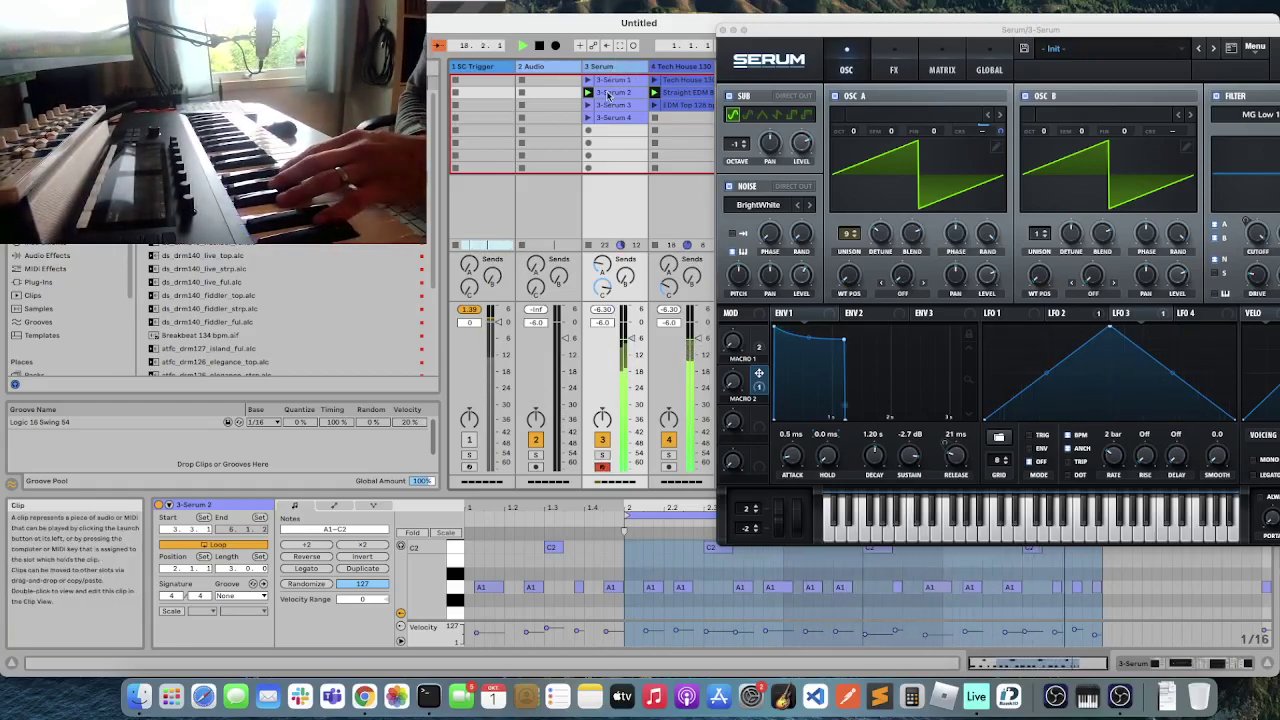
key(super+d)
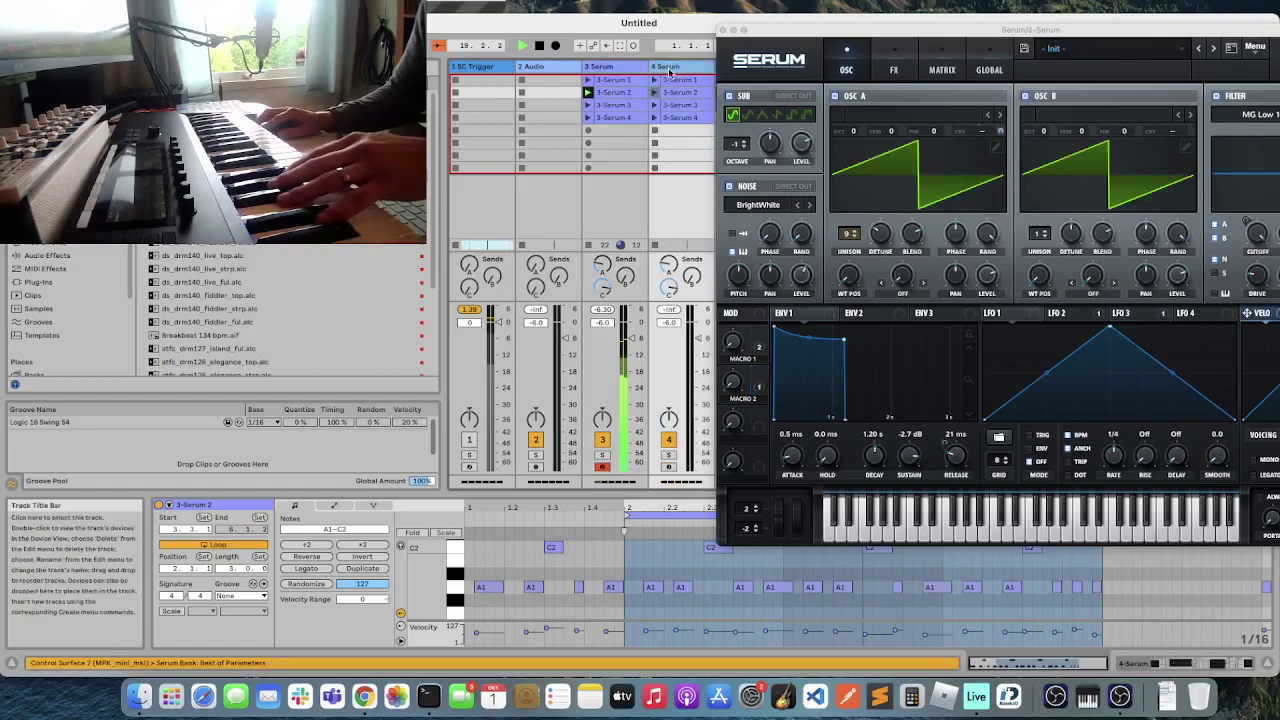
click(672, 94)
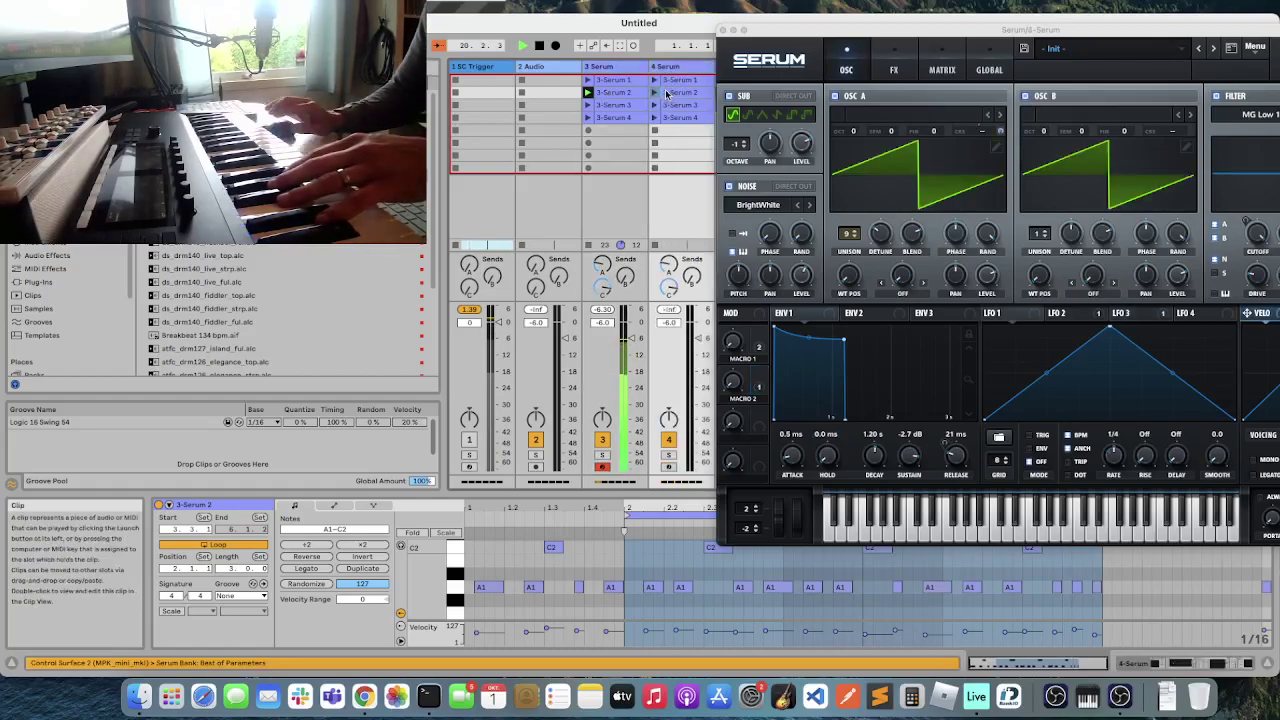
key(Delete)
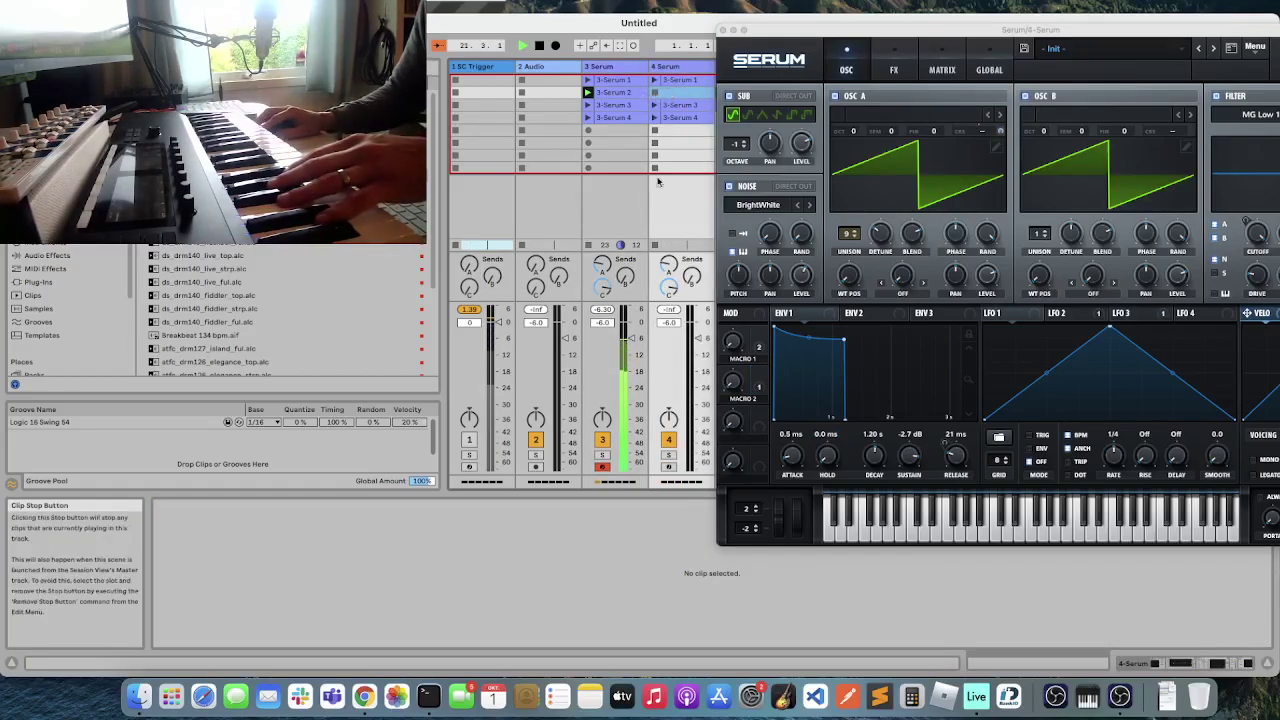
- Arm the duplicated Serum track and record a two-bar clip of A3 notes in its second slot
click(667, 467)
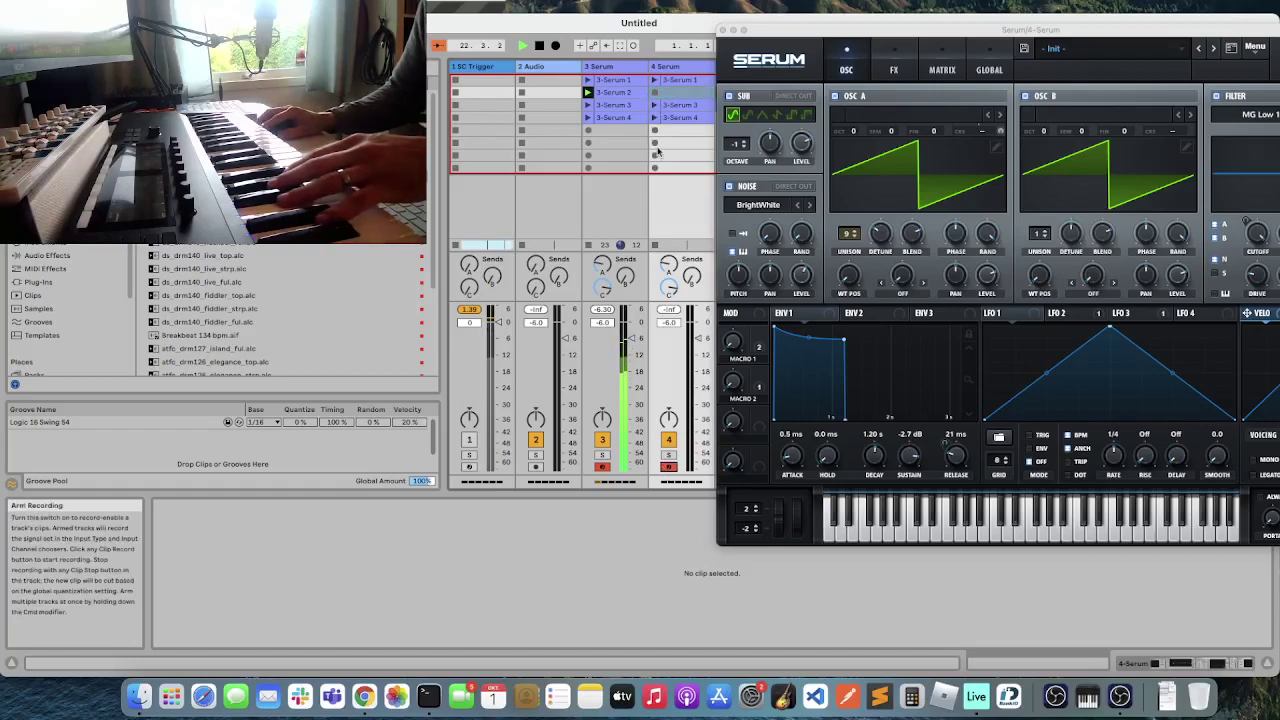
click(662, 95)
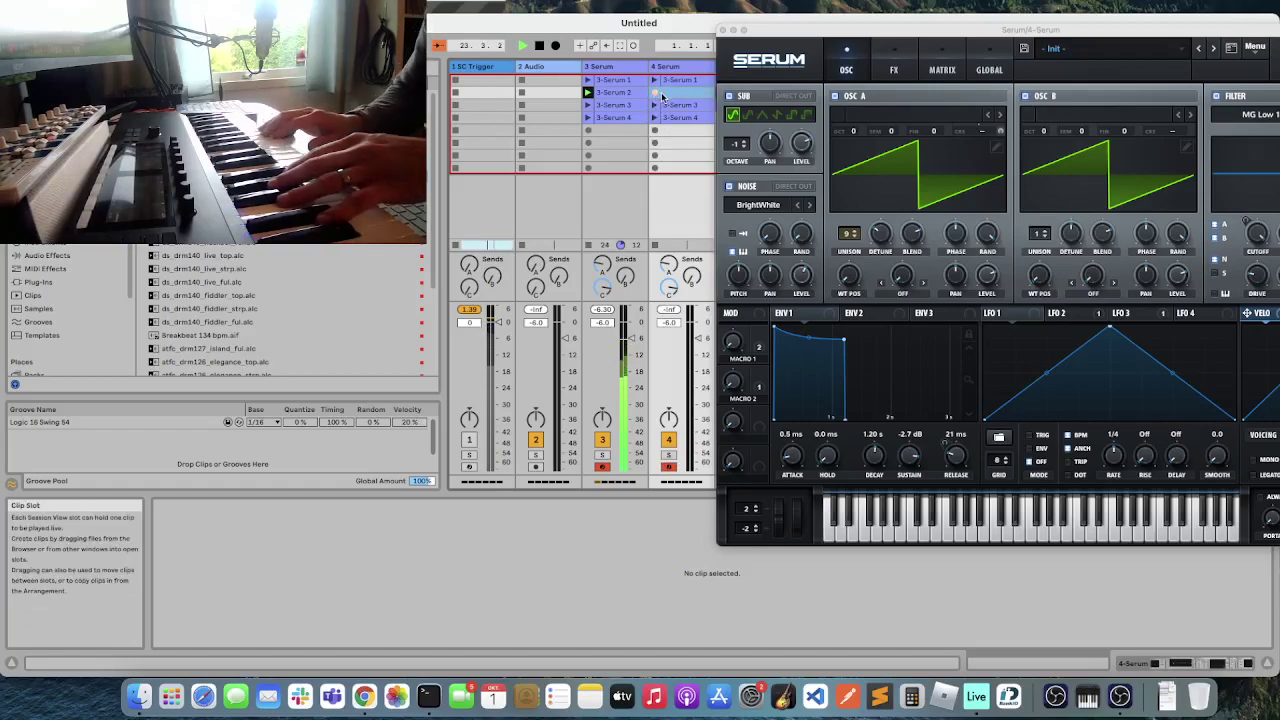
click(662, 95)
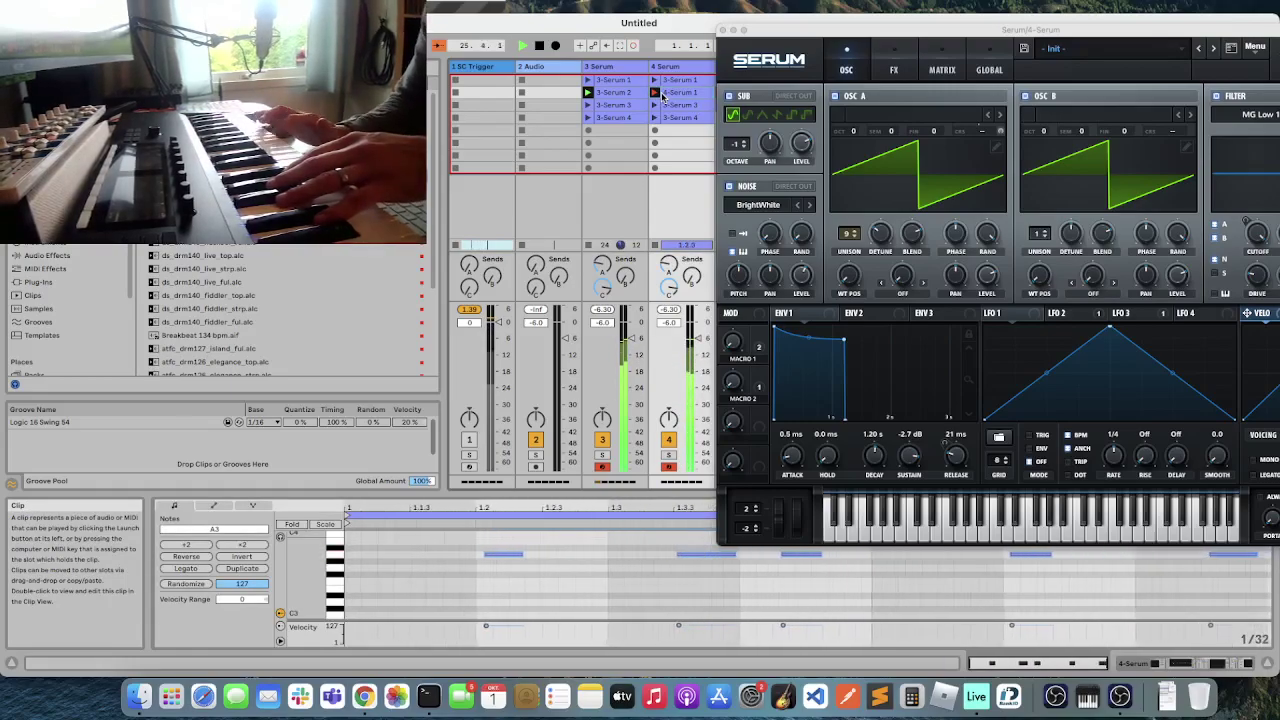
click(658, 93)
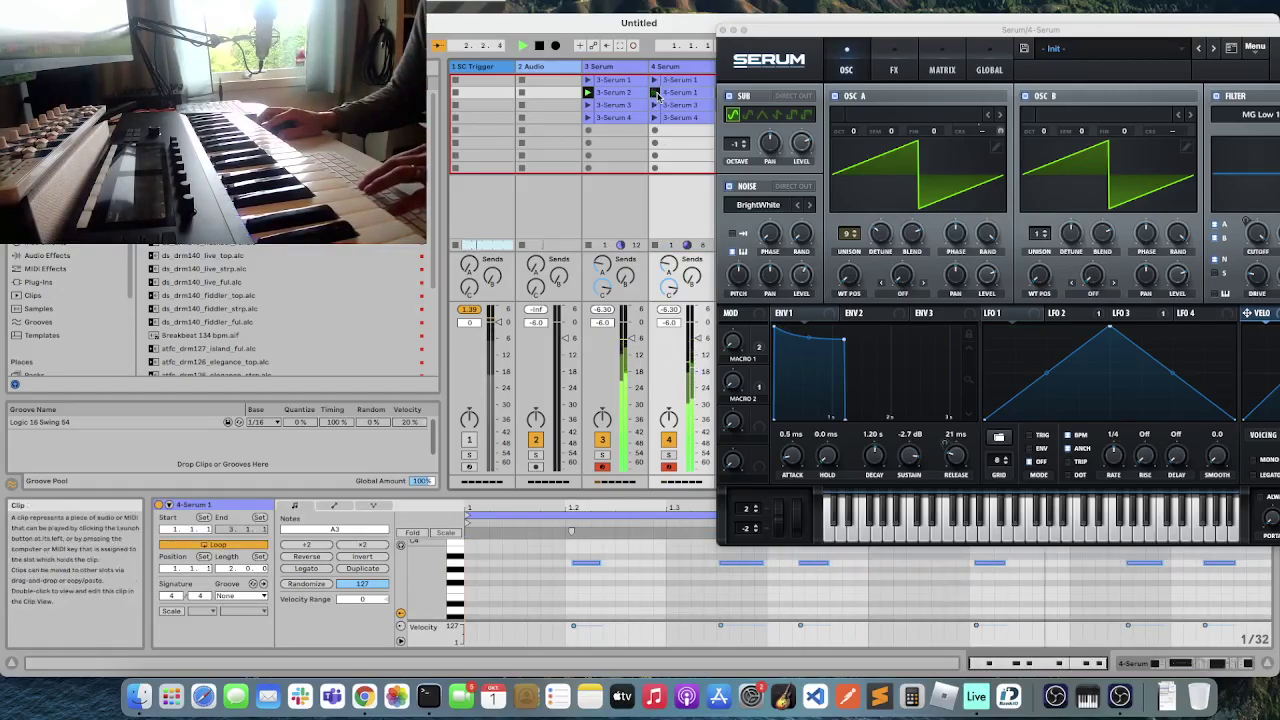
- Quantize all notes in the newly recorded 4-Serum 1 clip
click(694, 574)
key(super+a)
key(super+u)
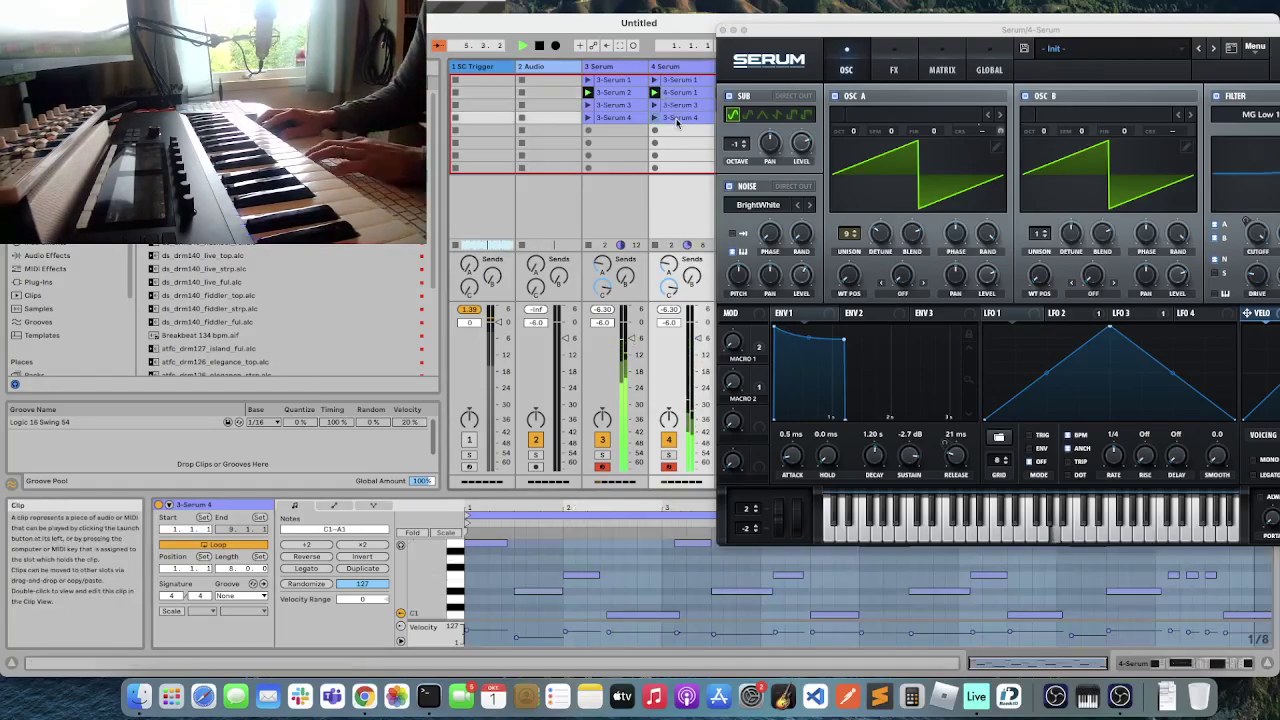
- Delete the leftover 3-Serum 1, 3-Serum 3 and 3-Serum 4 clips from the 4 Serum track
click(683, 117)
click(680, 92)
click(690, 82)
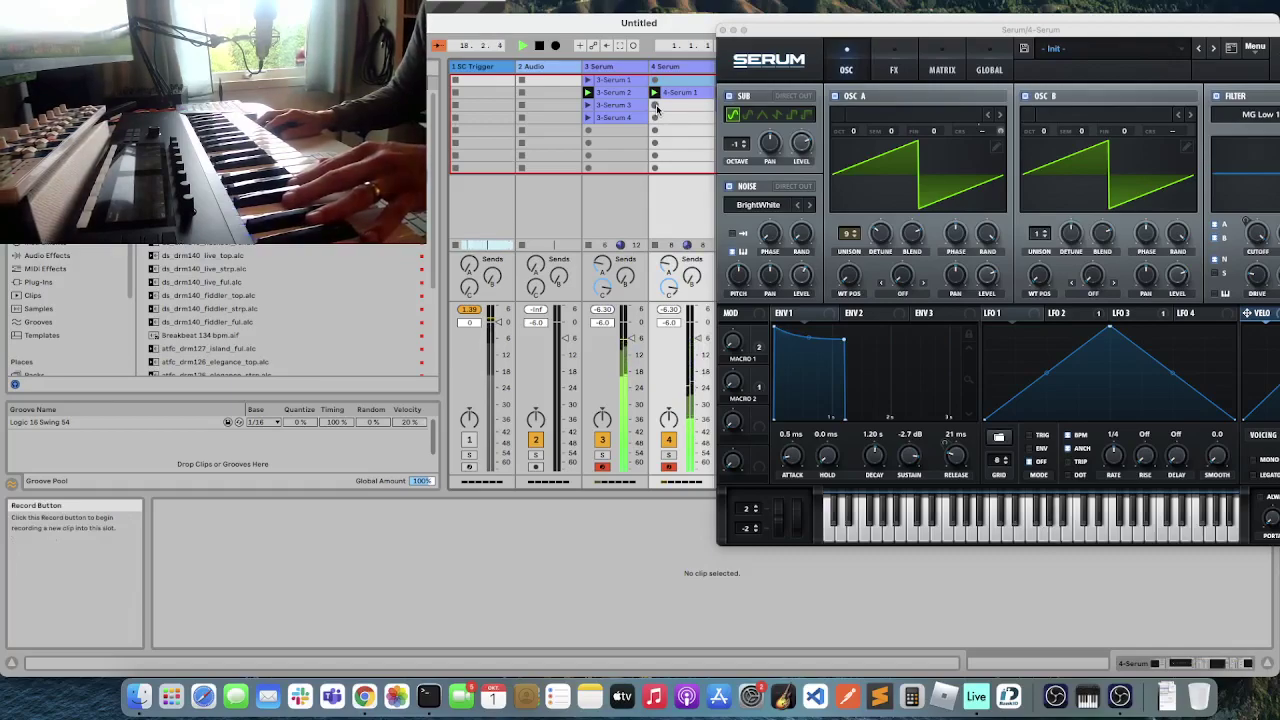
- Record a four-bar clip of notes between A2 and A3 in the 4 Serum track's third slot and quantize all its notes
click(655, 105)
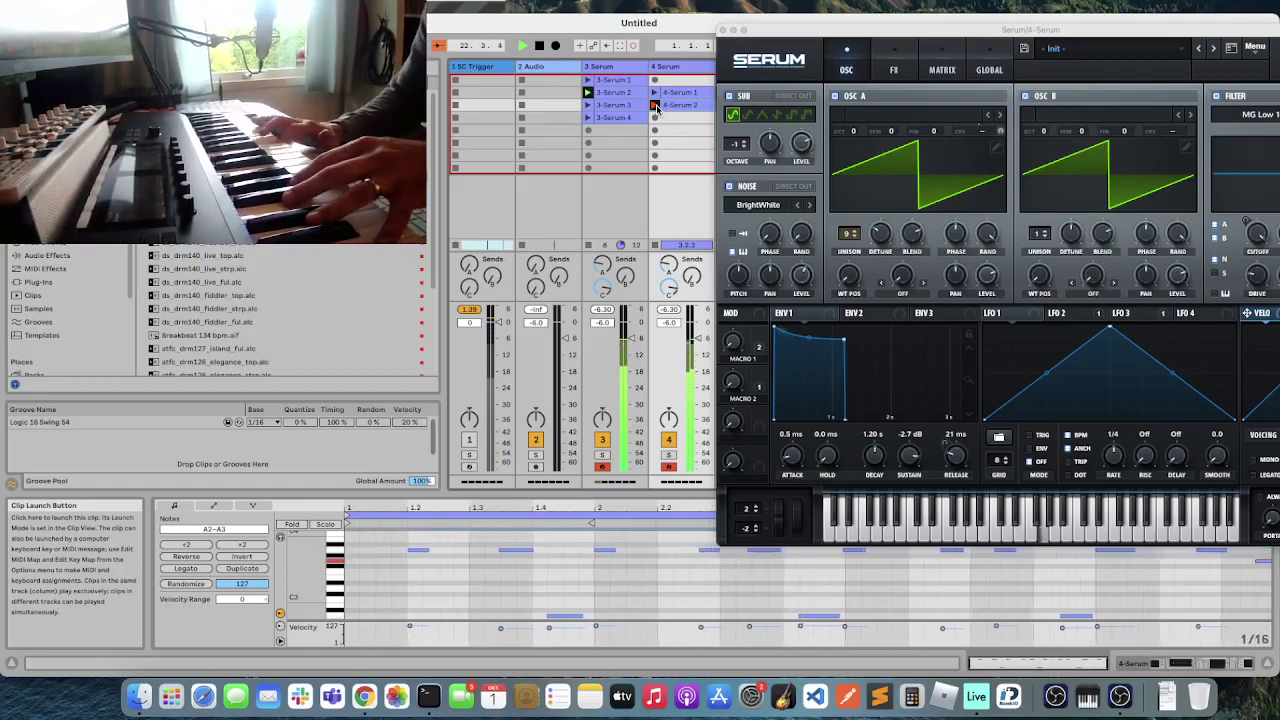
click(654, 105)
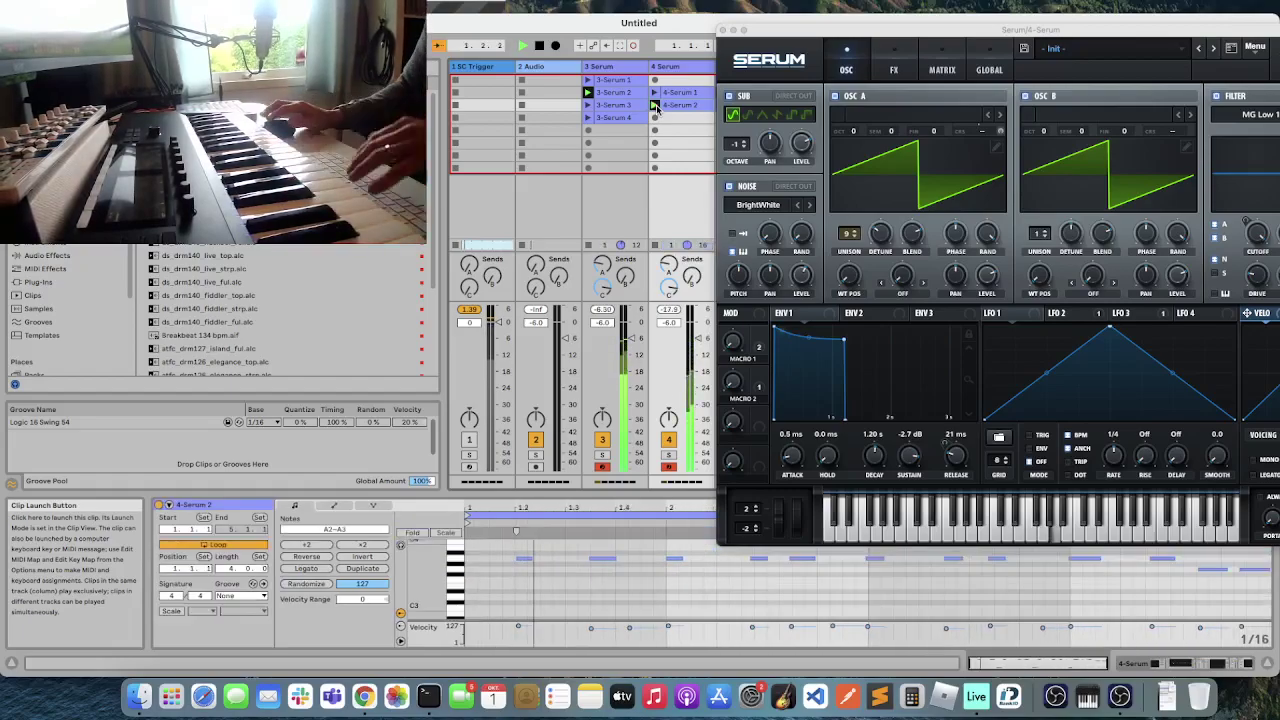
drag(760, 30, 1252, 30)
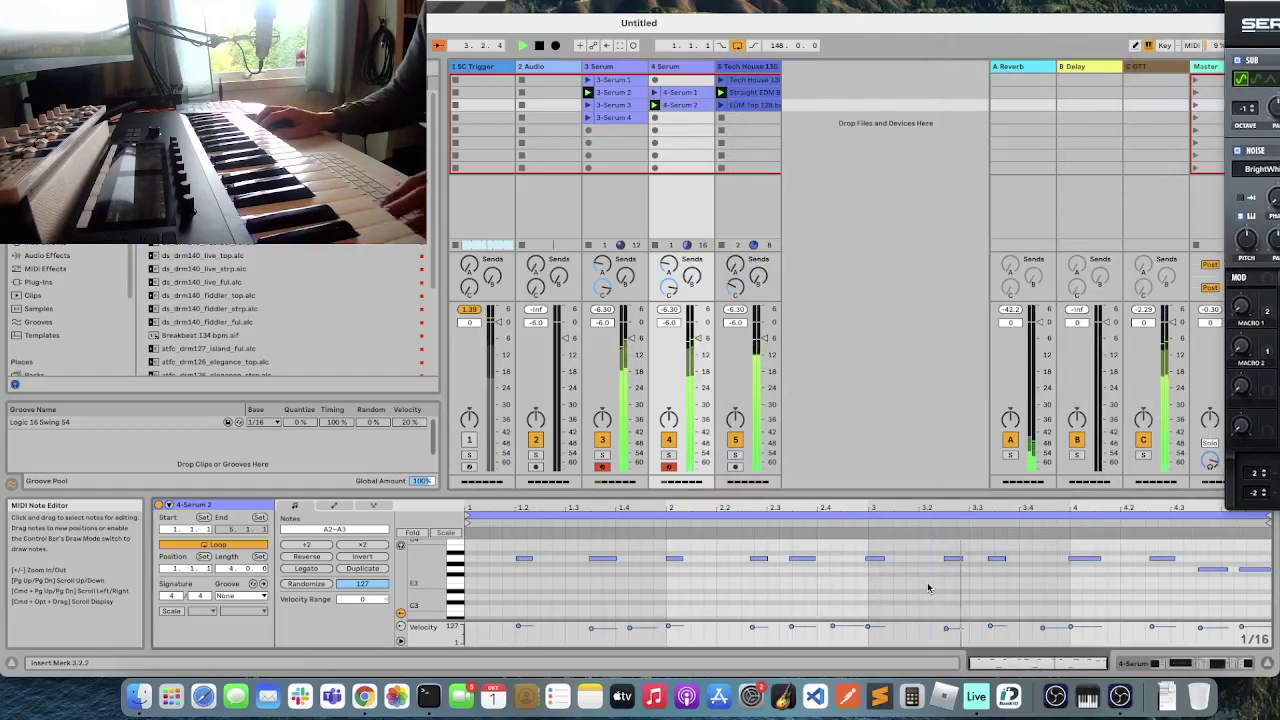
key(super+a)
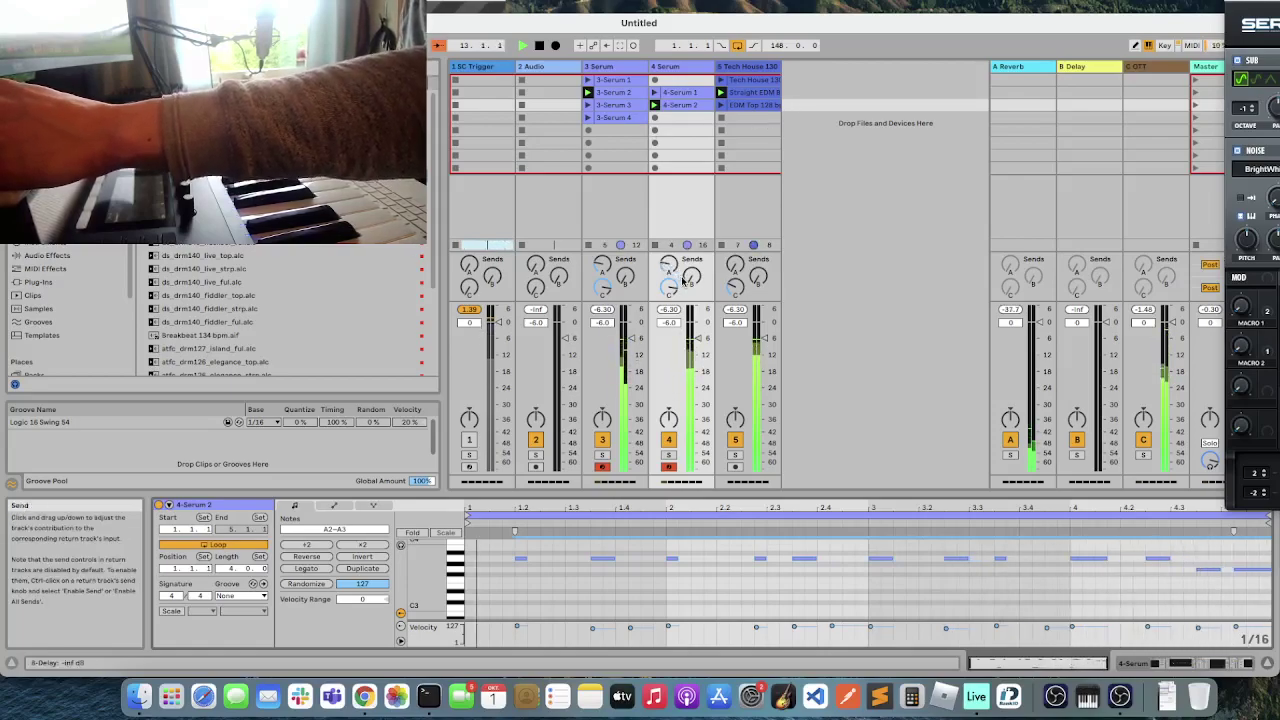
- Raise the 4 Serum track's Delay send and MIDI-map it to channel 1, CC 15
drag(691, 280, 691, 262)
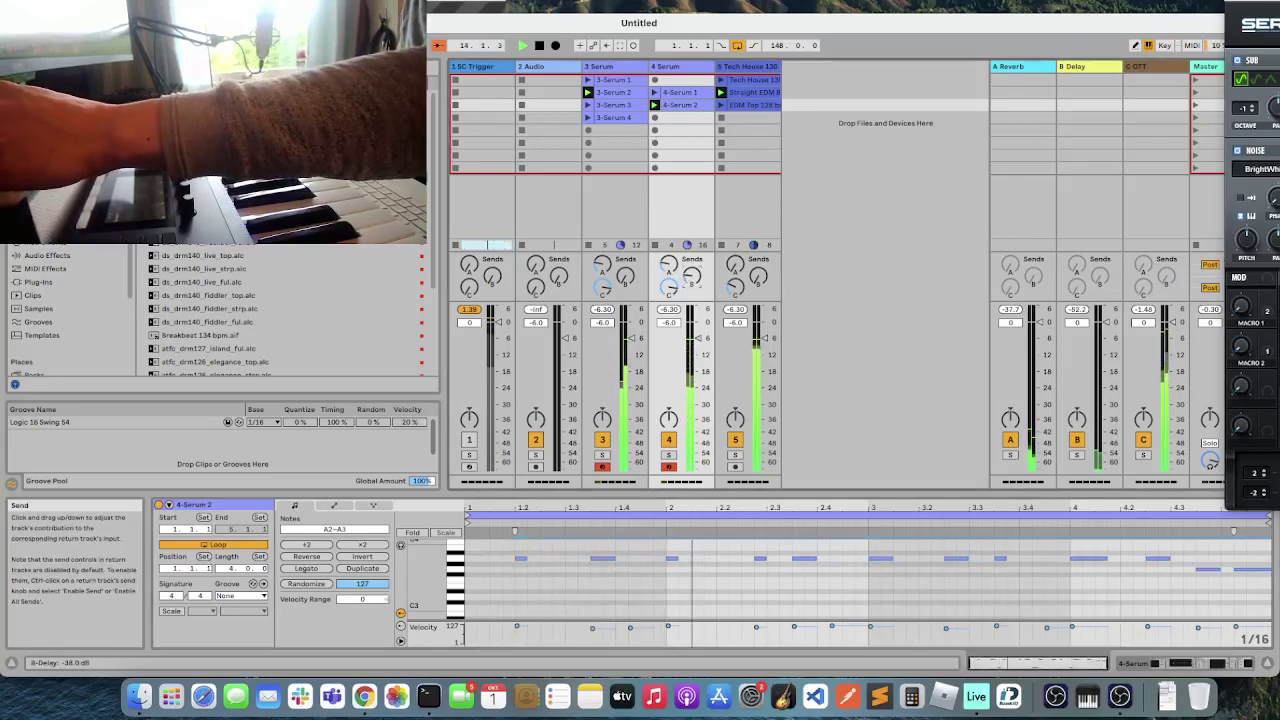
right_click(691, 284)
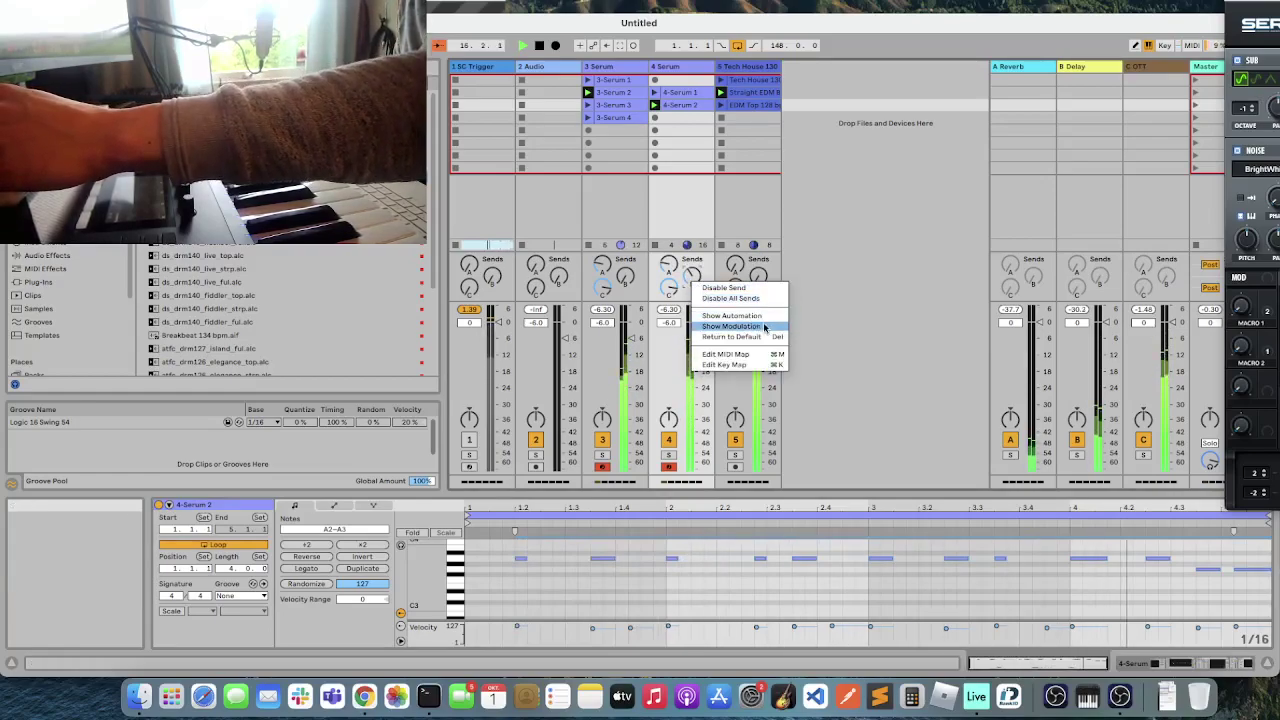
click(766, 355)
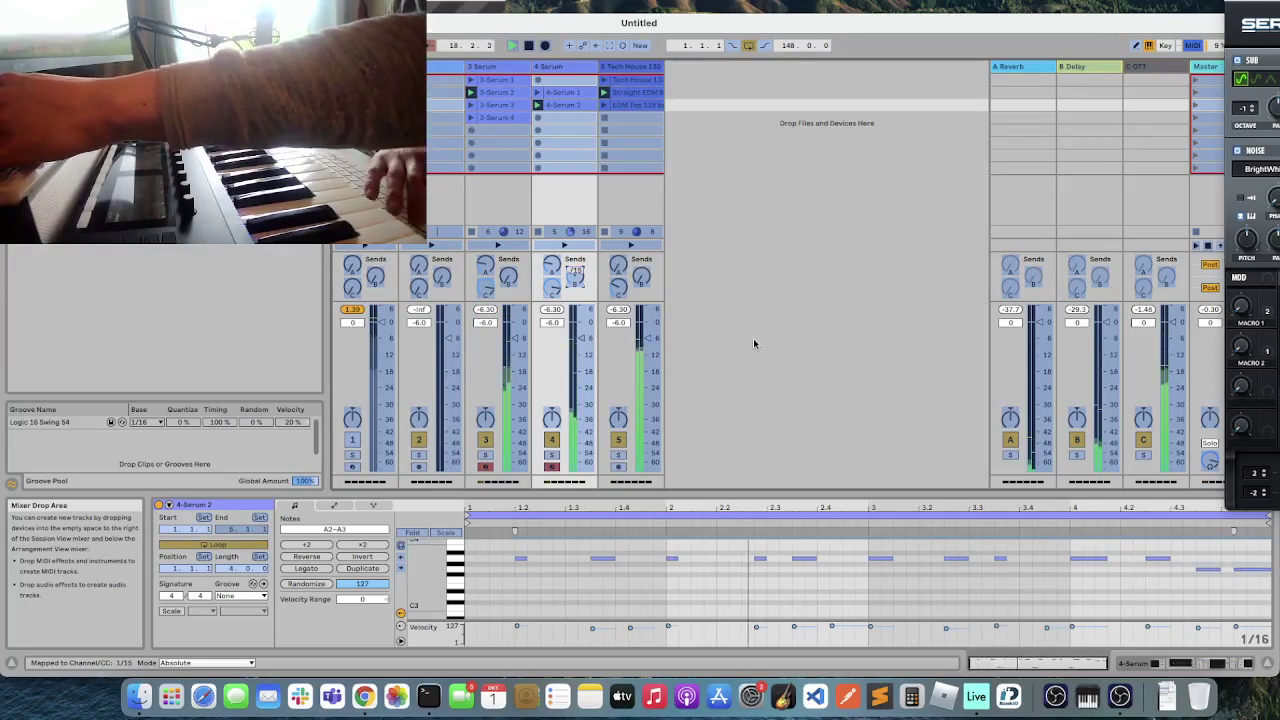
key(super+m)
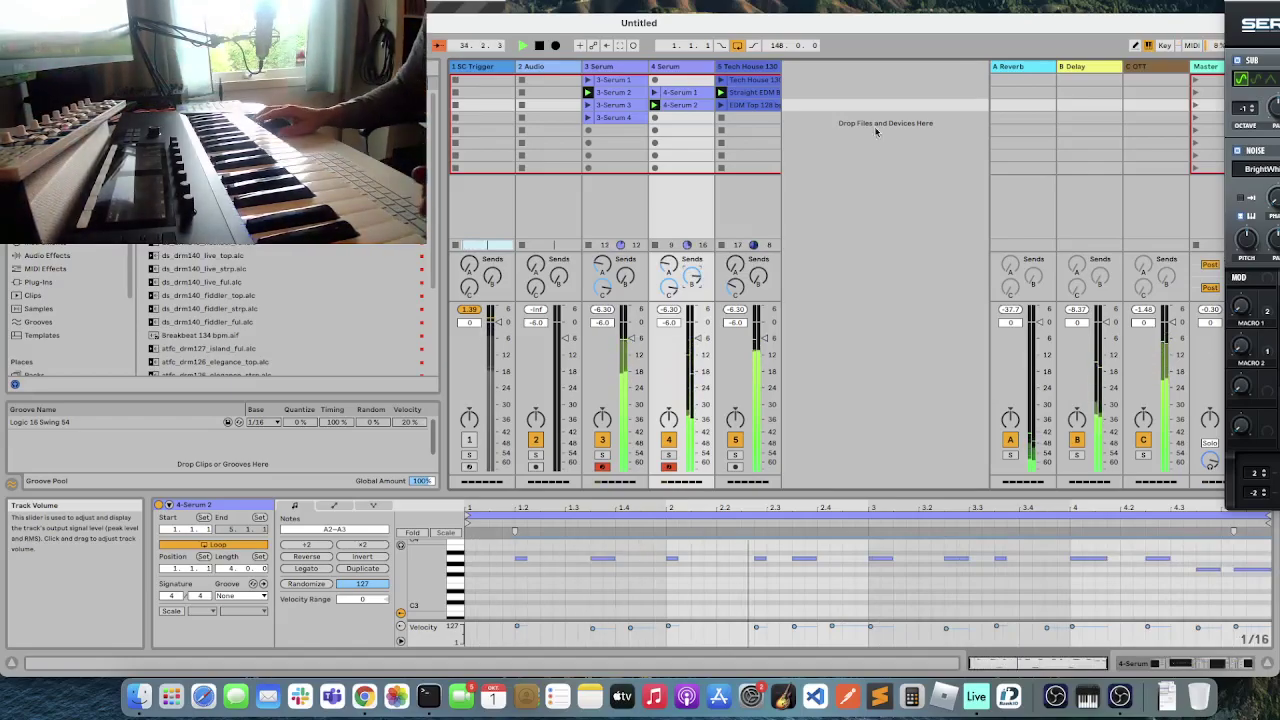
- Bring the 4 Serum plug-in window back into view and disarm both Serum tracks
drag(1279, 2, 891, 39)
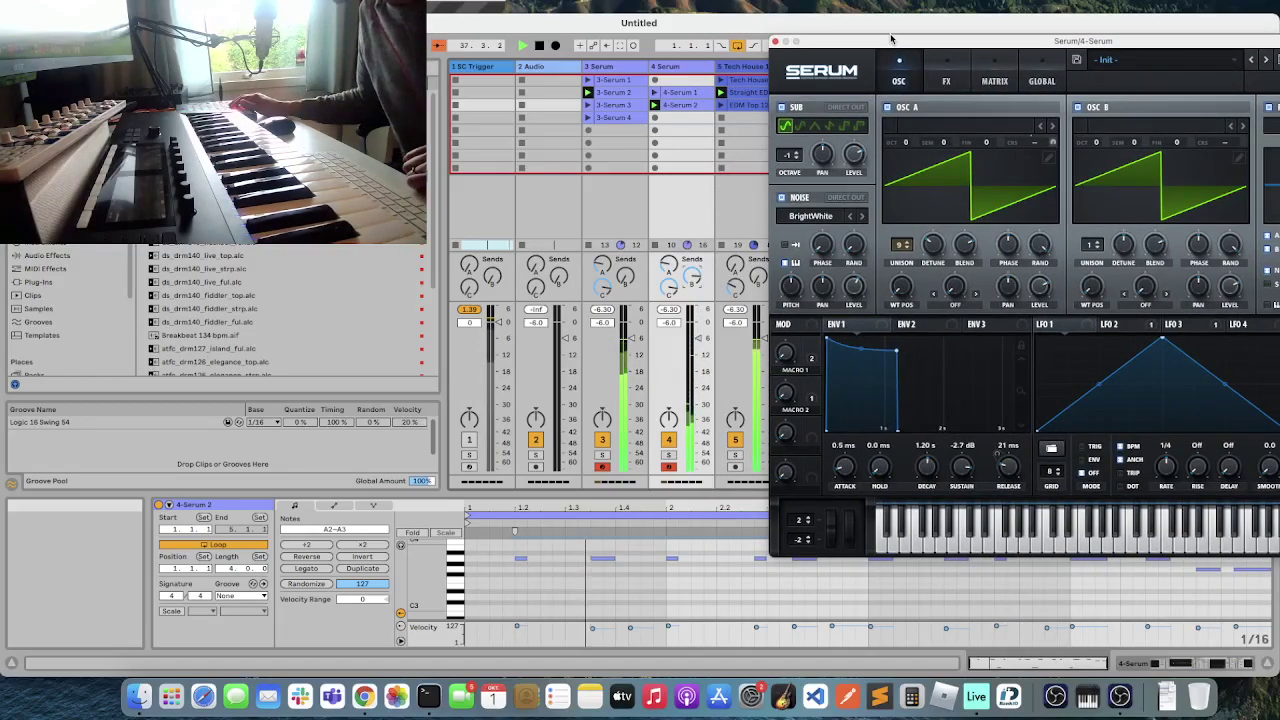
click(600, 468)
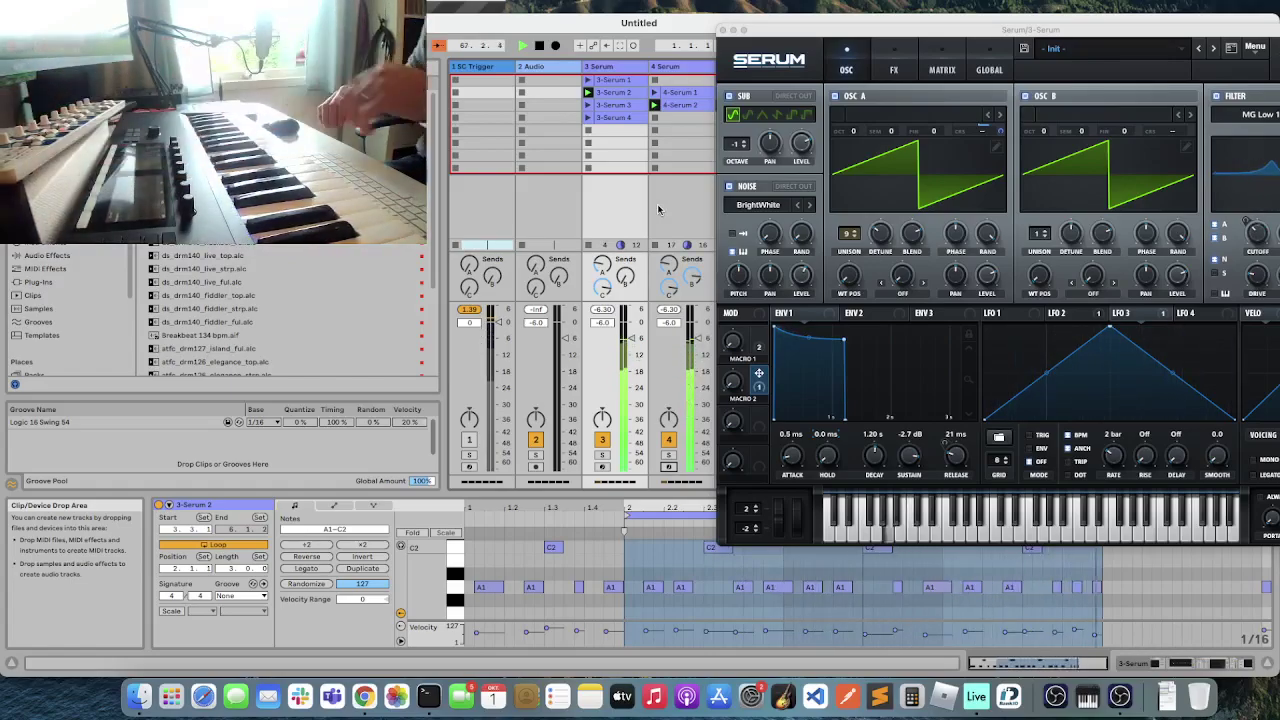
key(Right)
key(Right)
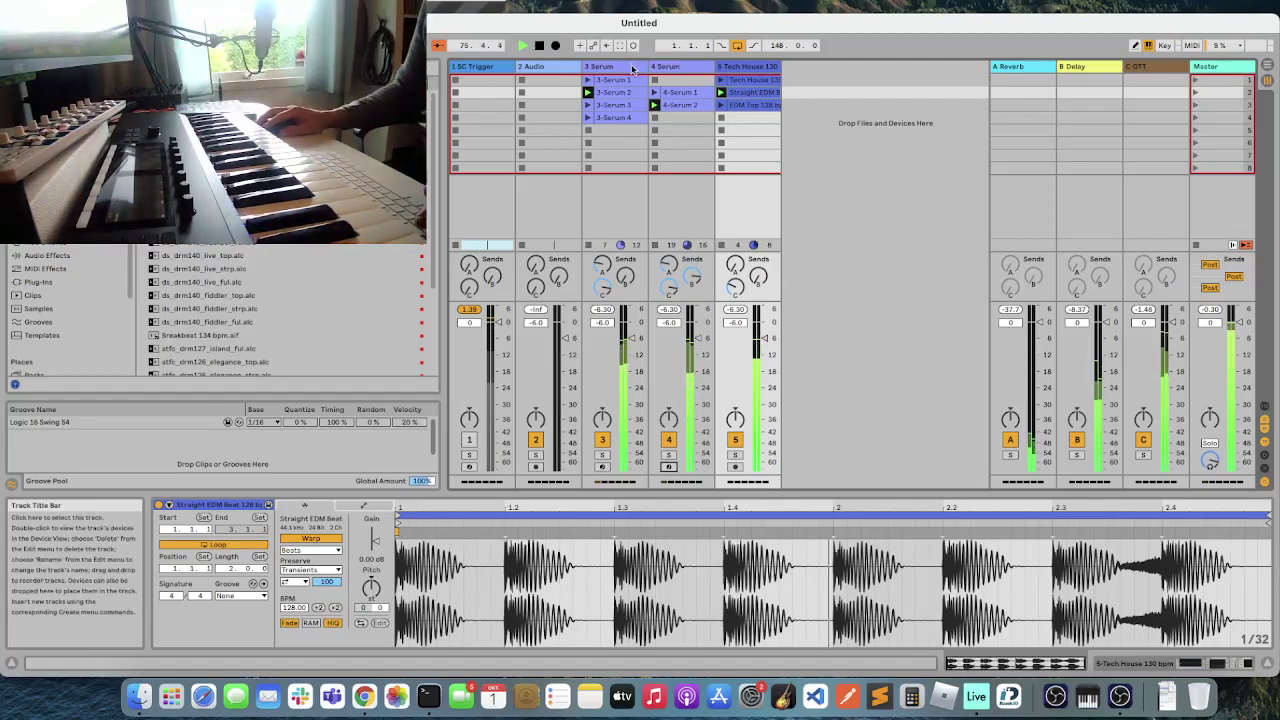
- Show the 3 Serum track's devices and MIDI-map the Serum device's Macro 2 to a hardware controller
click(614, 92)
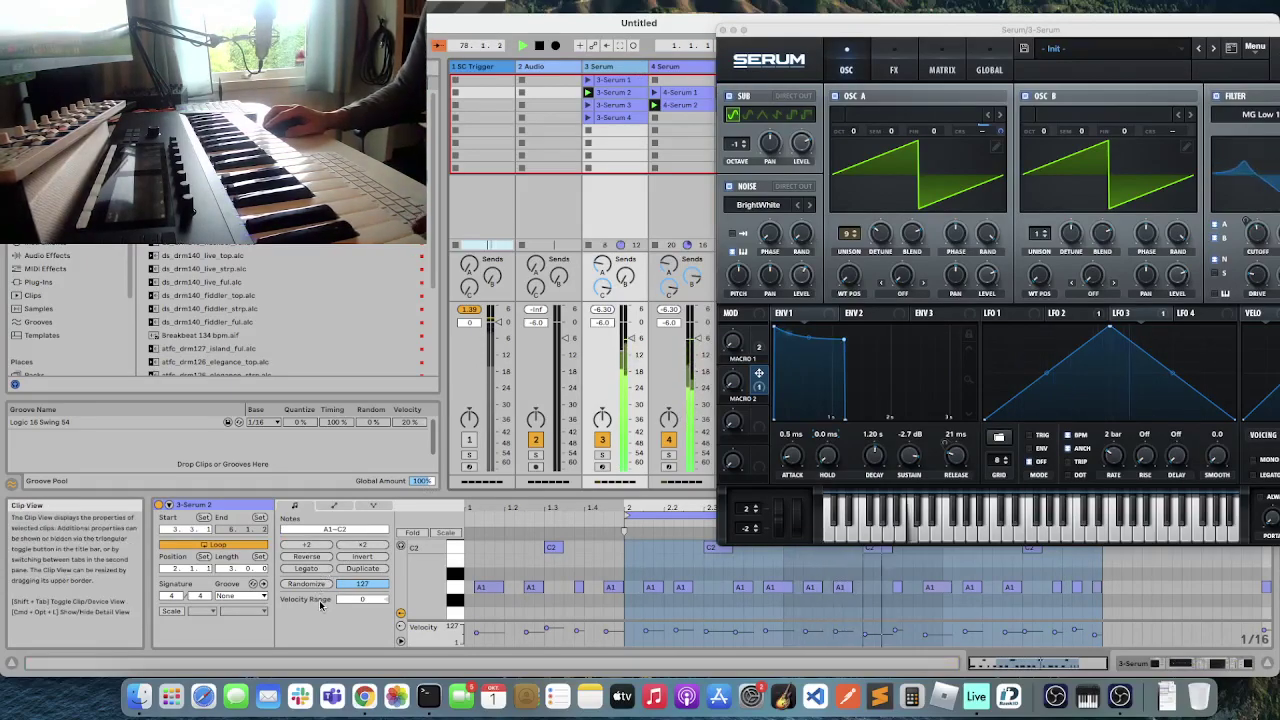
key(shift+Tab)
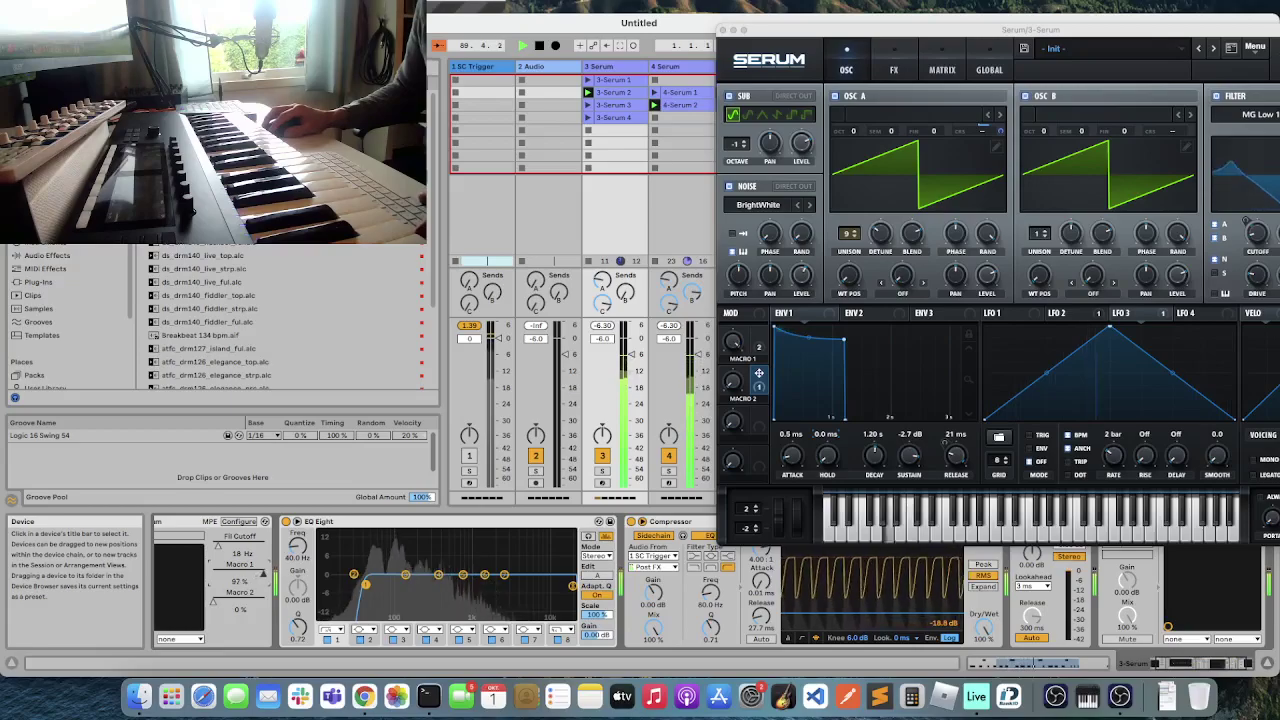
right_click(248, 614)
click(288, 630)
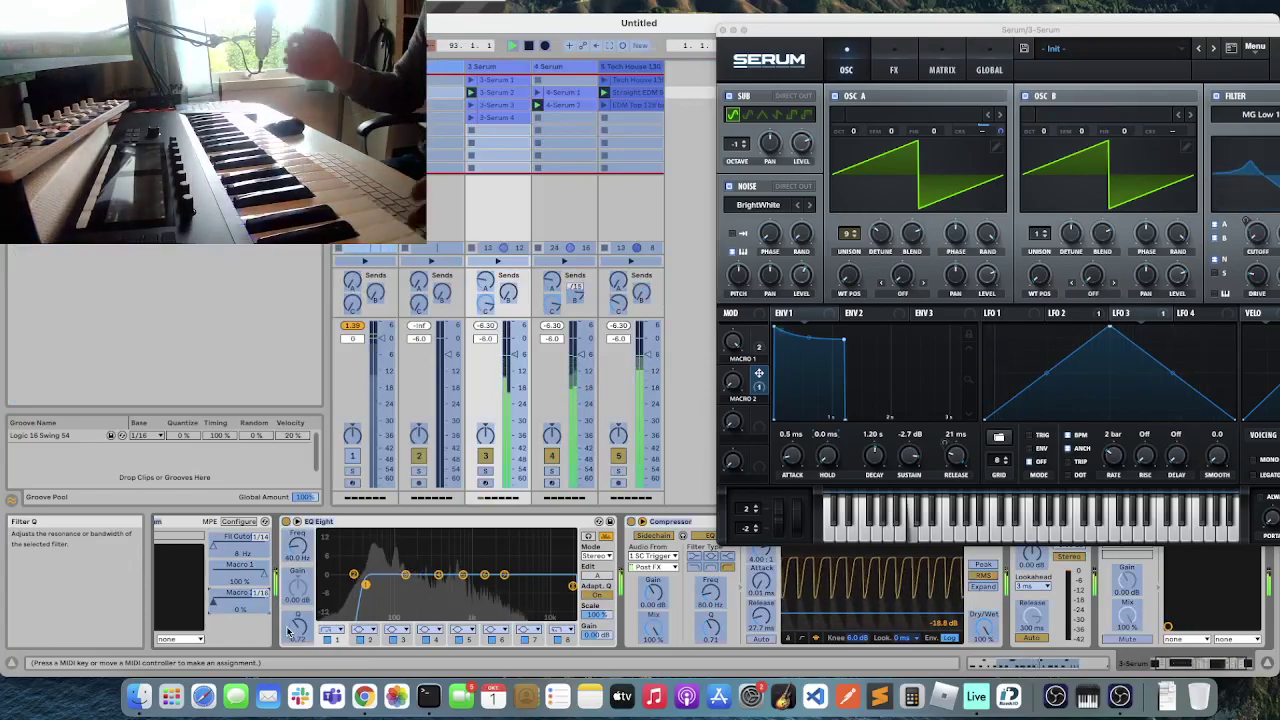
key(super+m)
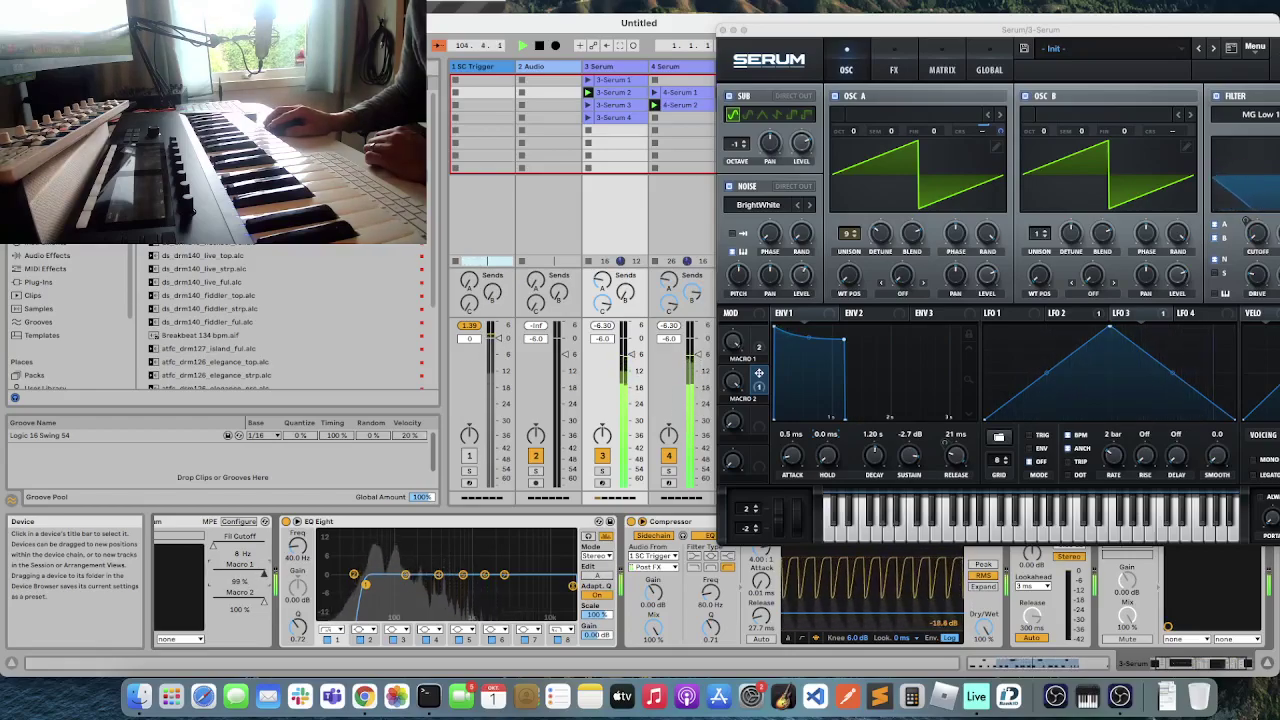
- MIDI-map Macro 1 of the 3 Serum track's Serum device to a hardware controller
right_click(251, 568)
click(300, 615)
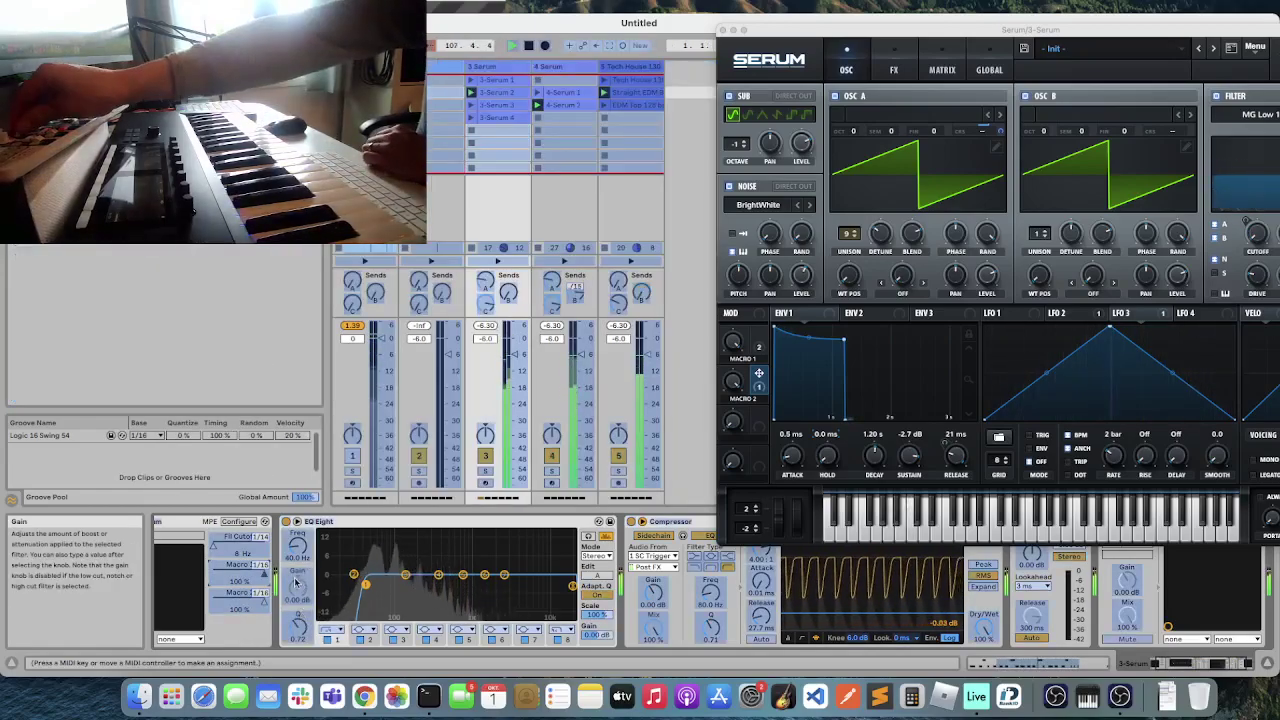
key(super+m)
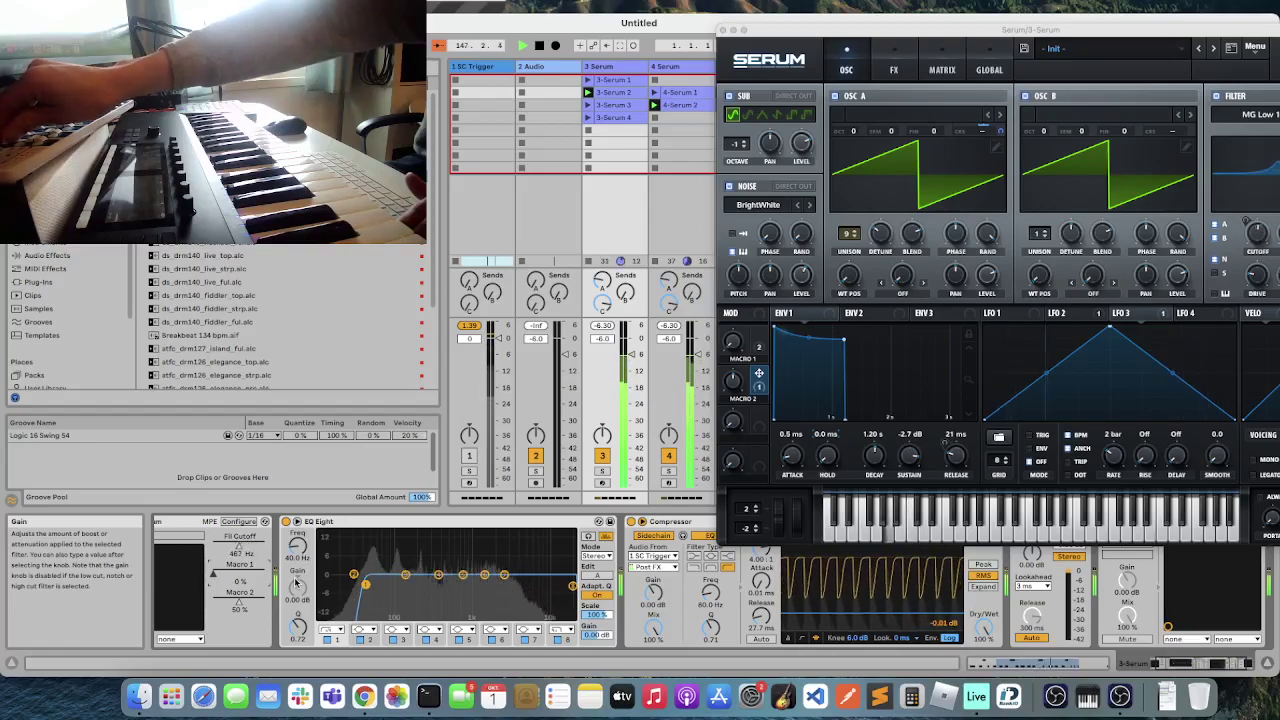
- Restart playback and raise the 4 Serum track's Reverb send
key(space)
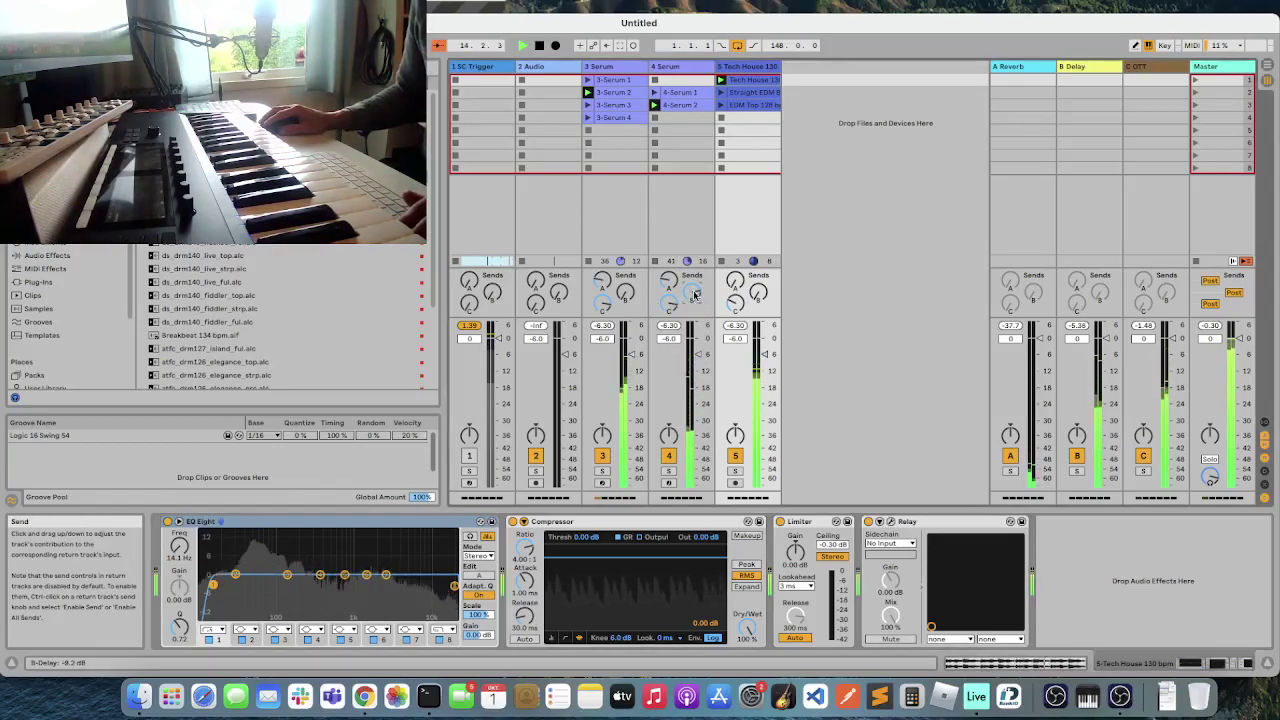
drag(669, 281, 669, 255)
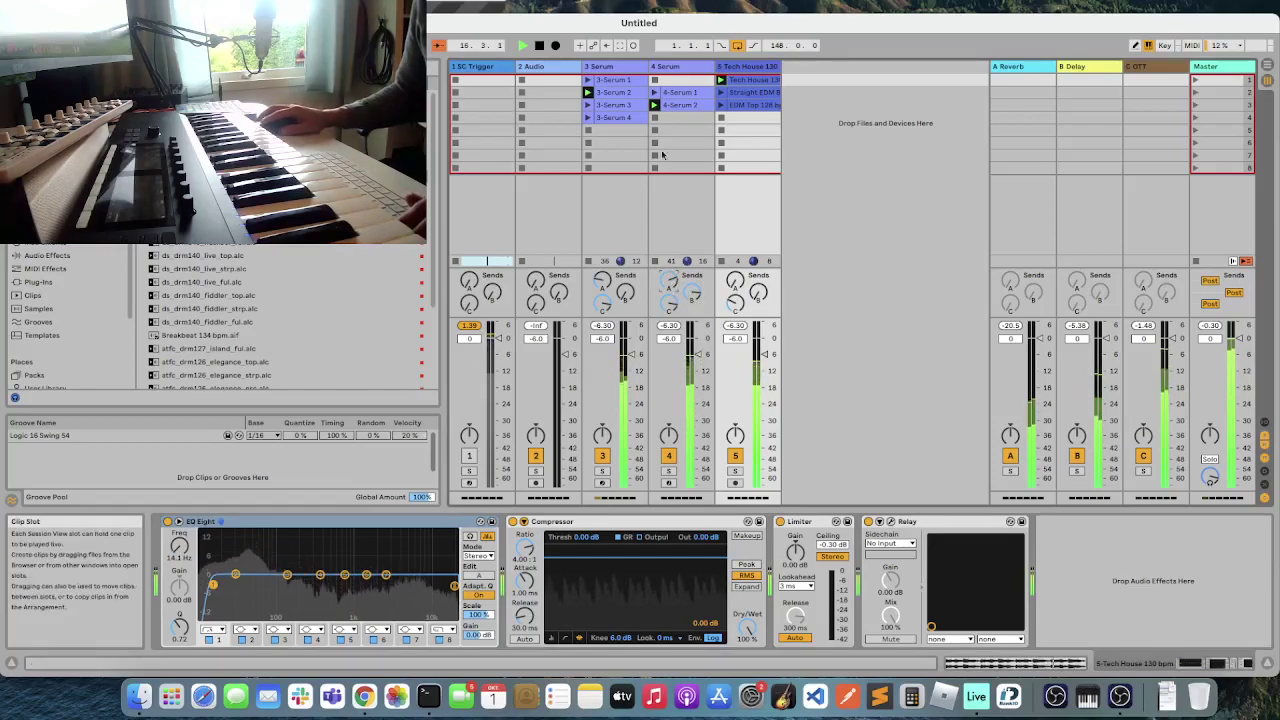
- Audition combinations of the Serum and drum loop clips while viewing both Serum plug-ins, and stop playback
click(726, 148)
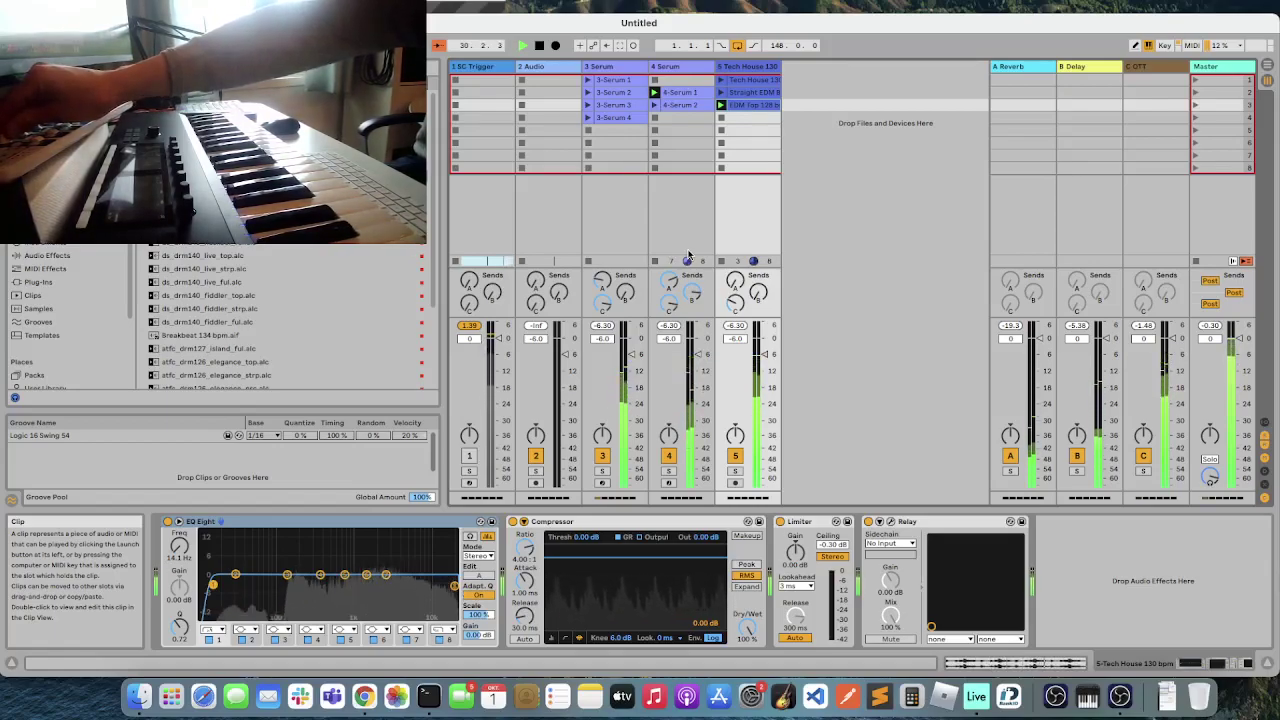
click(618, 257)
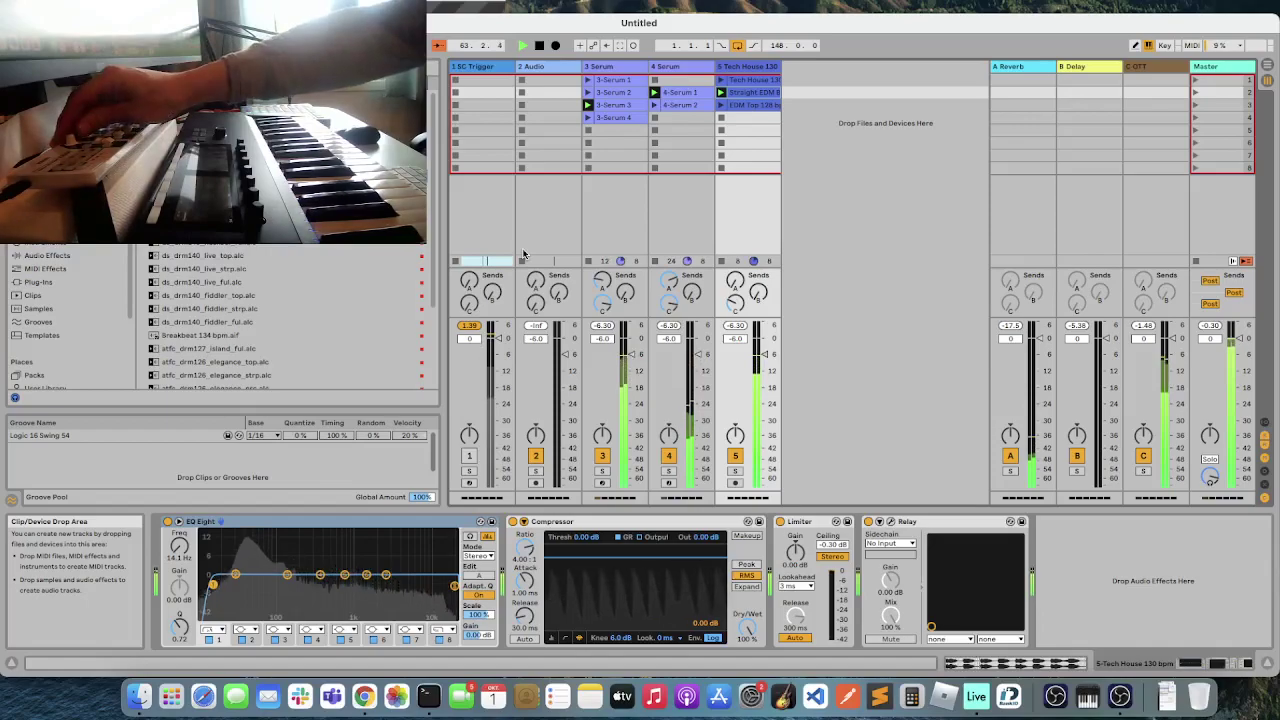
click(635, 76)
drag(882, 37, 752, 72)
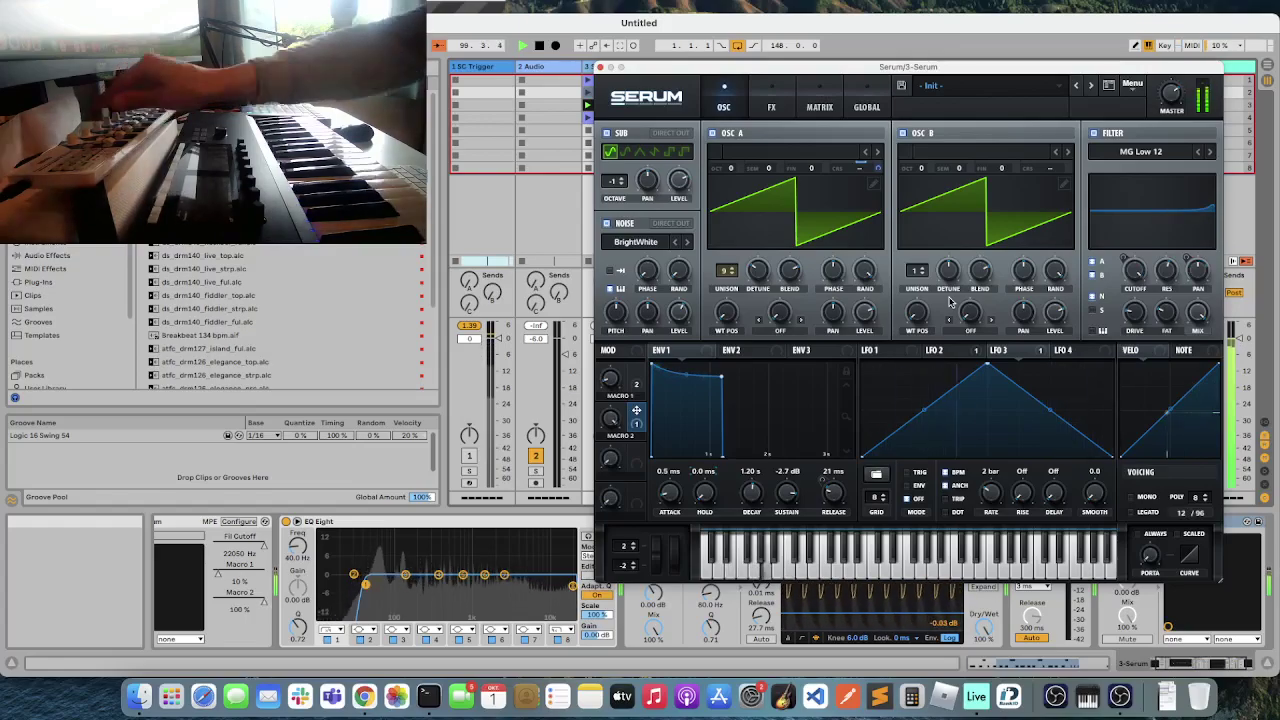
key(Right)
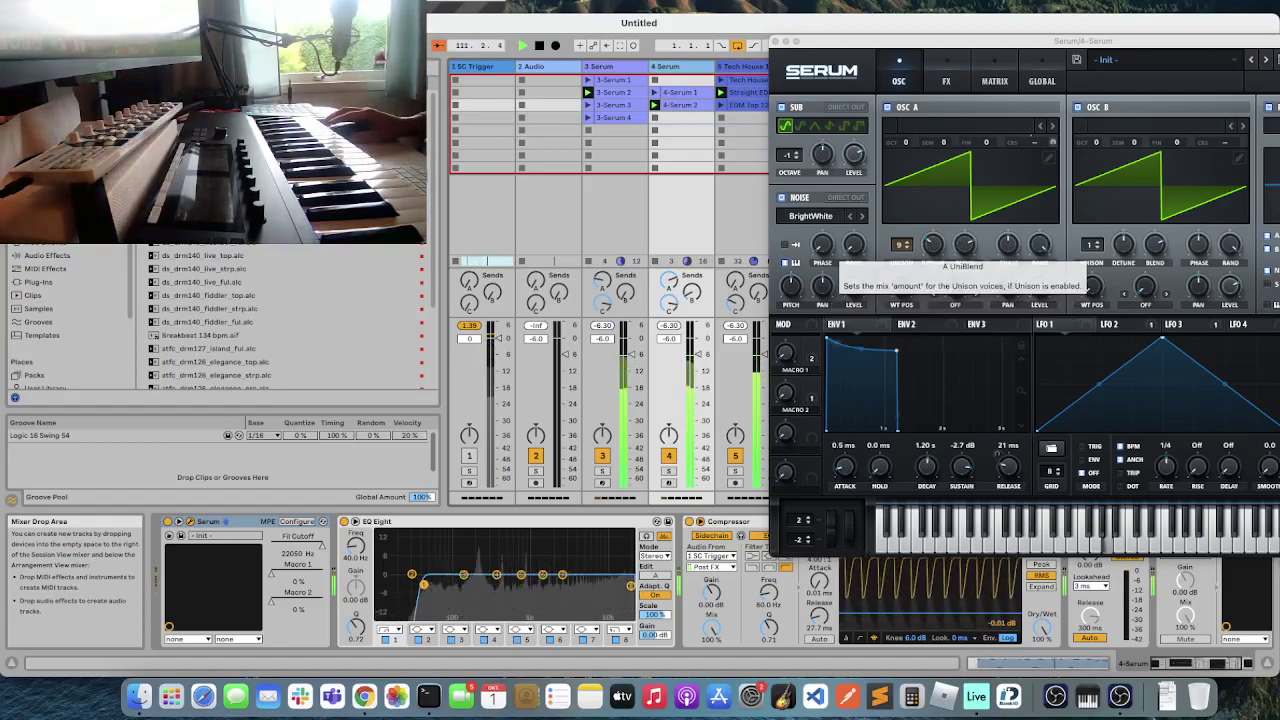
click(640, 222)
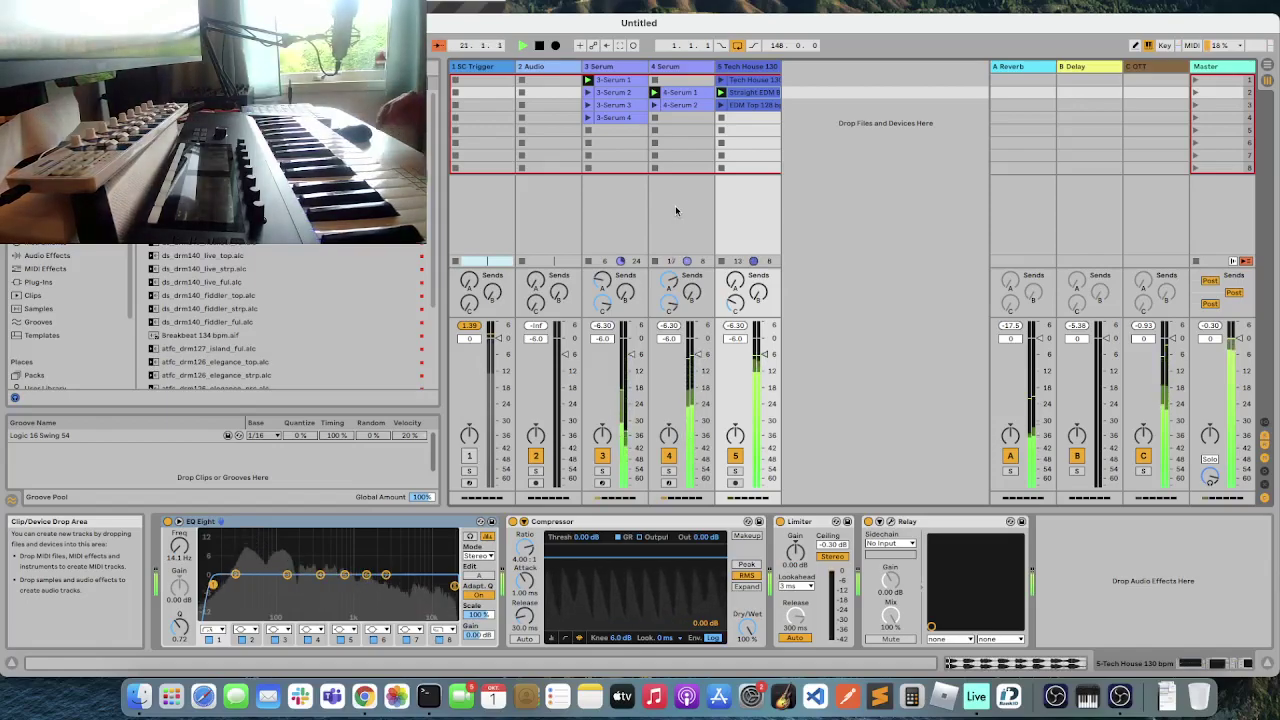
key(space)
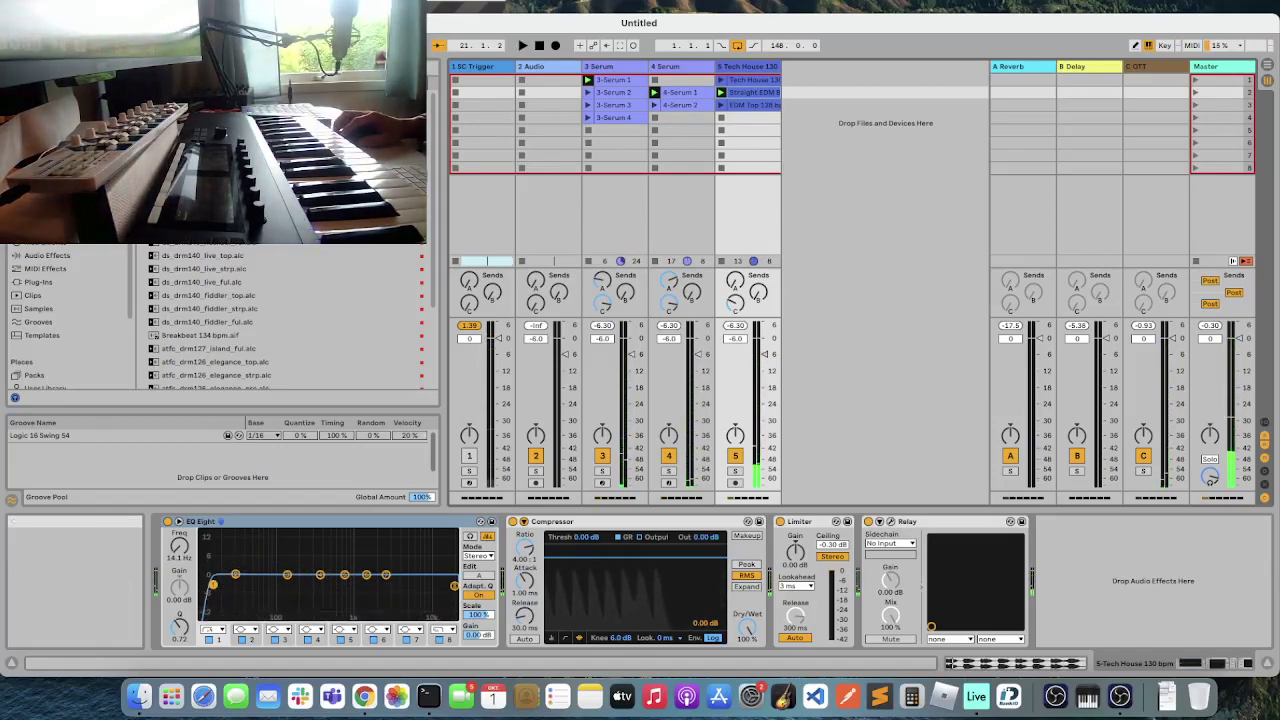